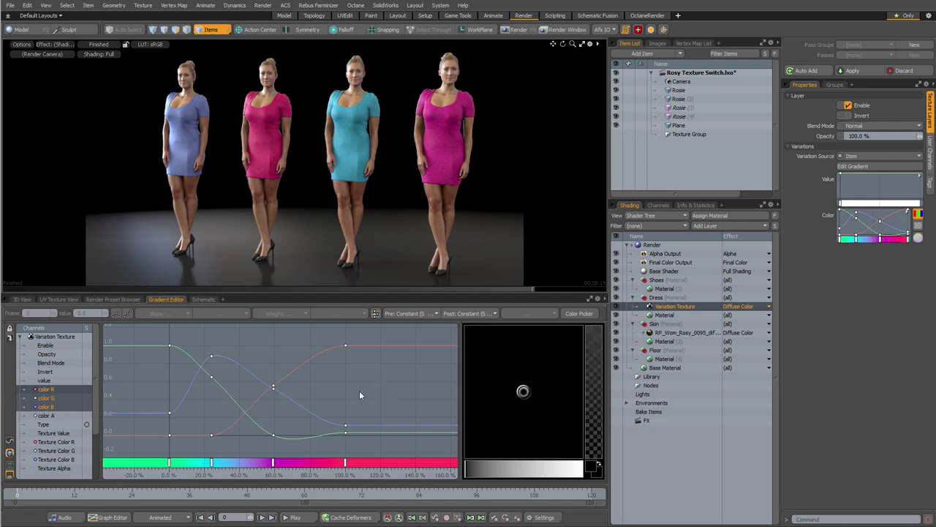
Deselect the dress's Variation Texture and display only the channels of the Rosie (4) instance.
left_click(682, 90)
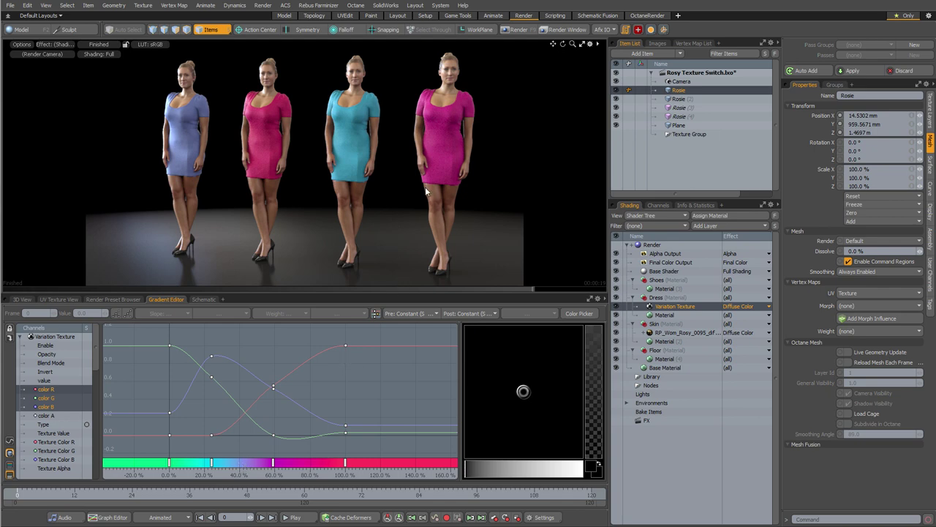
left_click(678, 117)
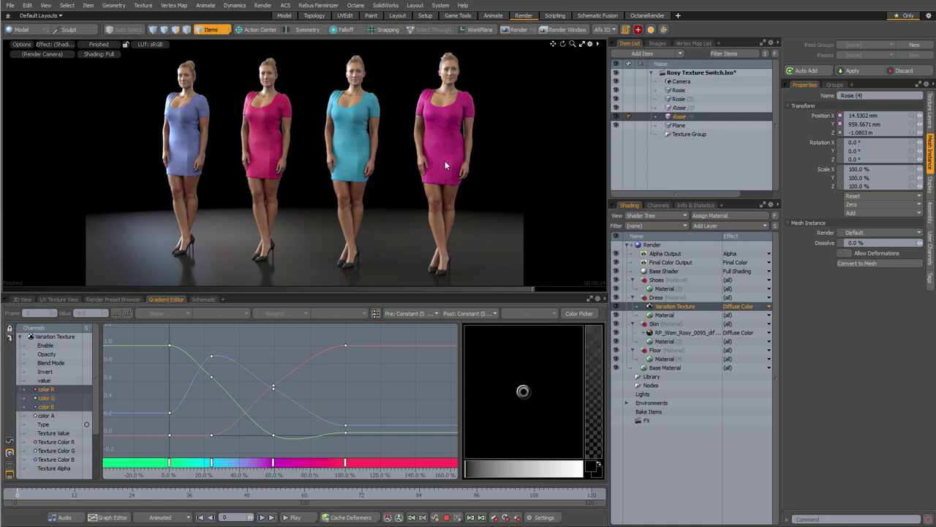
left_click(658, 205)
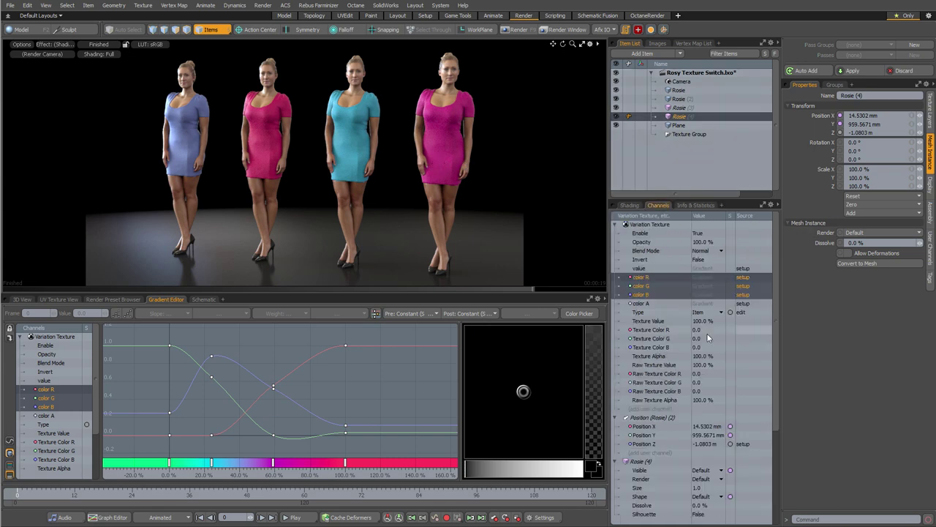
left_click(629, 205)
left_click(670, 307, "ctrl")
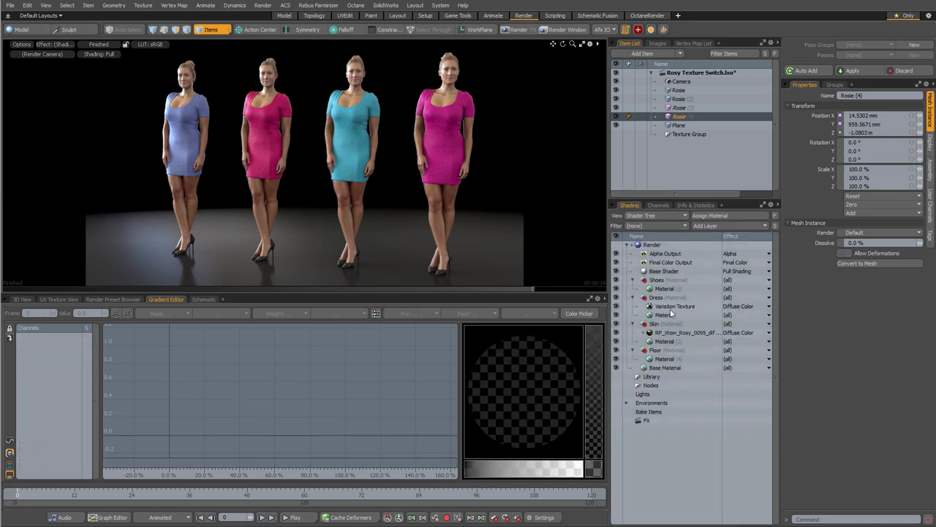
left_click(657, 205)
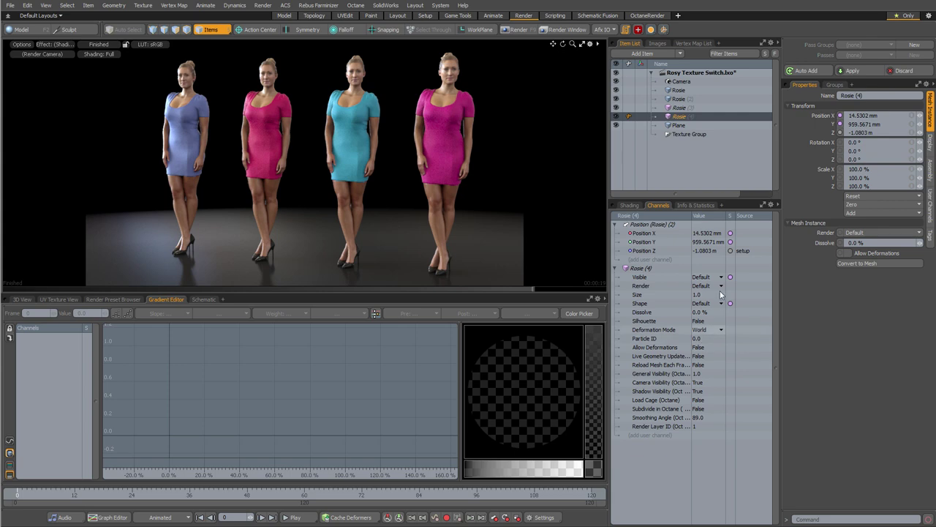
Inspect the channels of the Rosie (2) mesh and the original Rosie mesh.
left_click(681, 98)
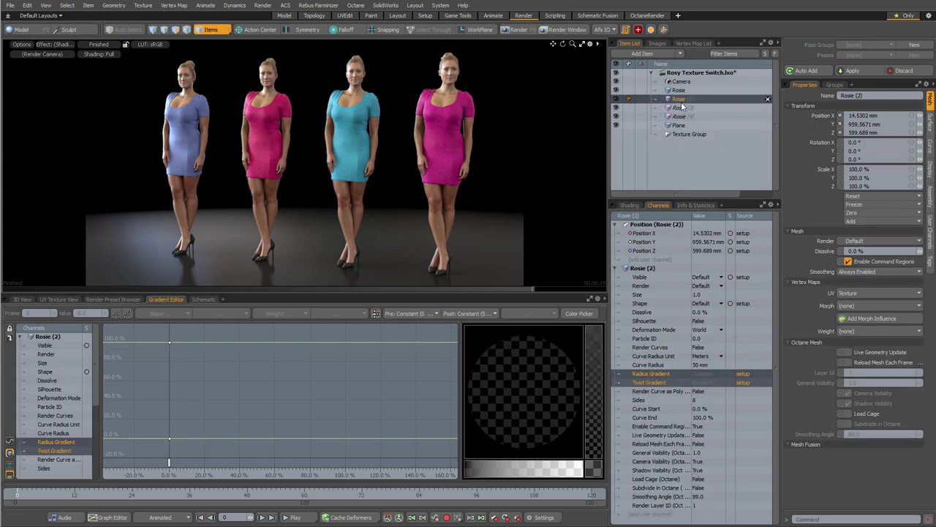
left_click(653, 383)
left_click(653, 384, "ctrl")
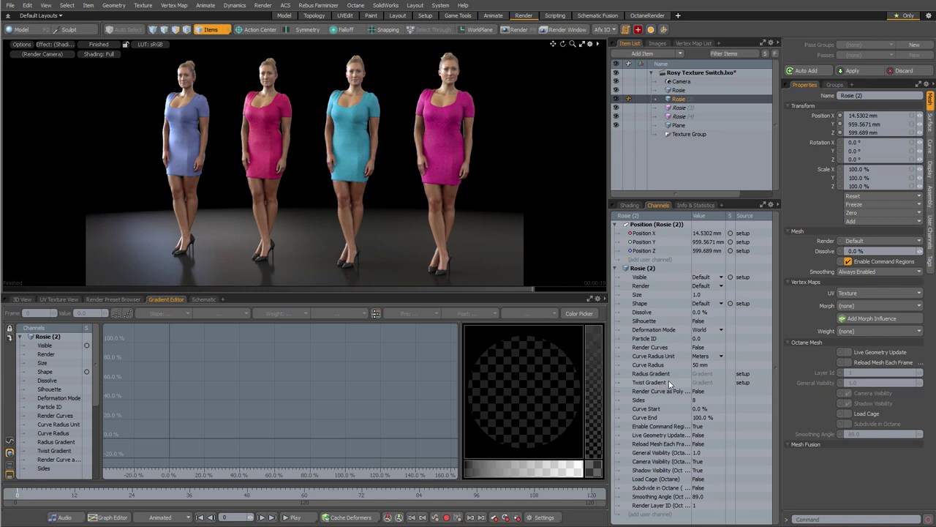
left_click(694, 91)
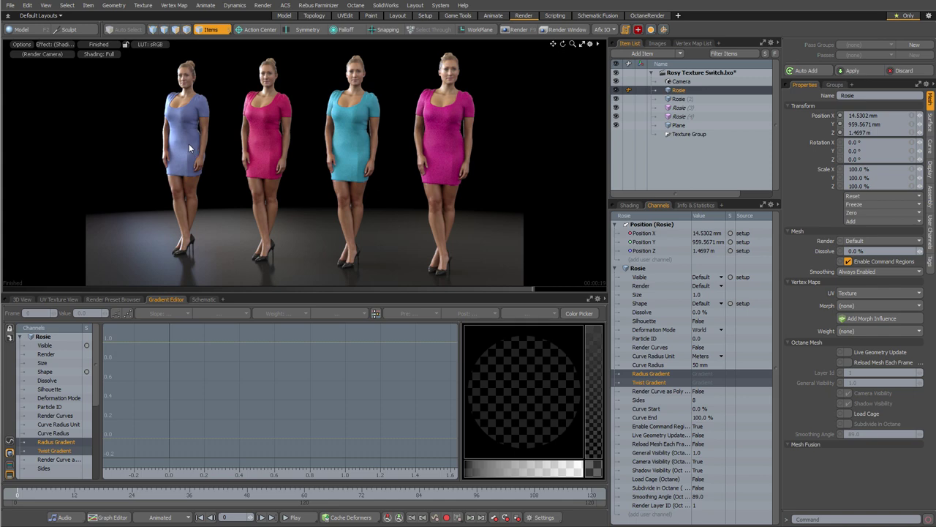
Set the Variation Source of the dress's Variation Texture to Particle.
left_click(629, 206)
left_click(681, 333)
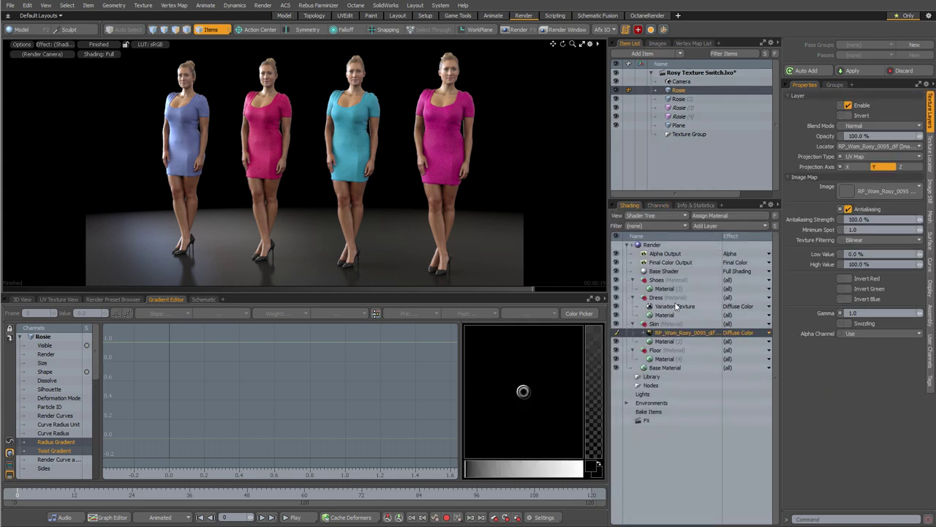
left_click(687, 307)
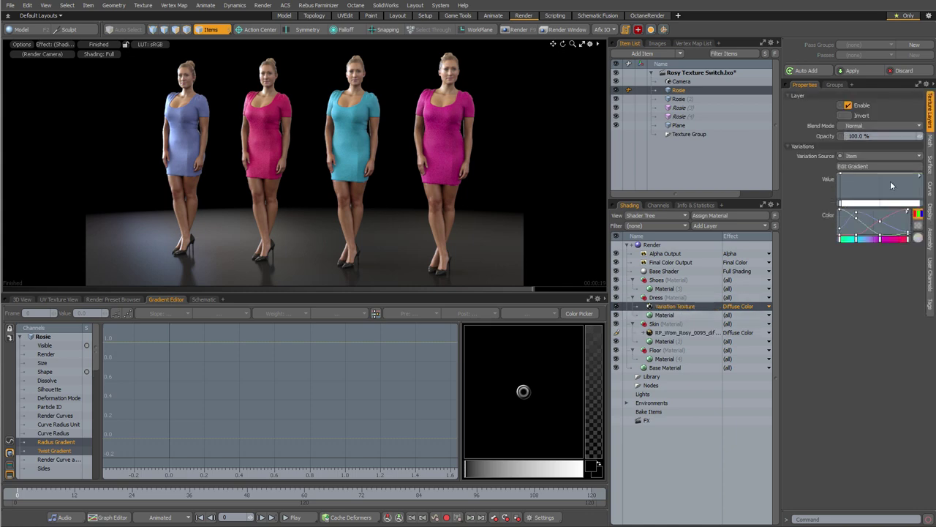
left_click(871, 155)
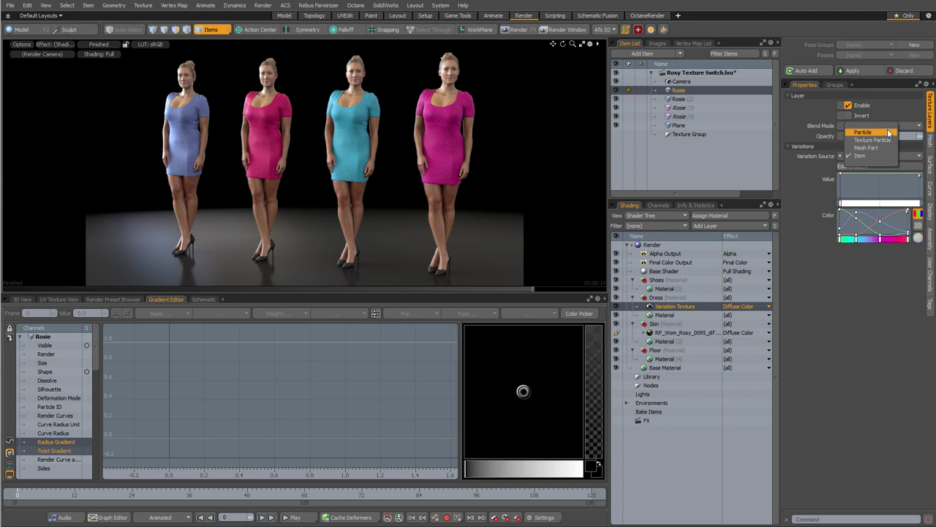
left_click(887, 132)
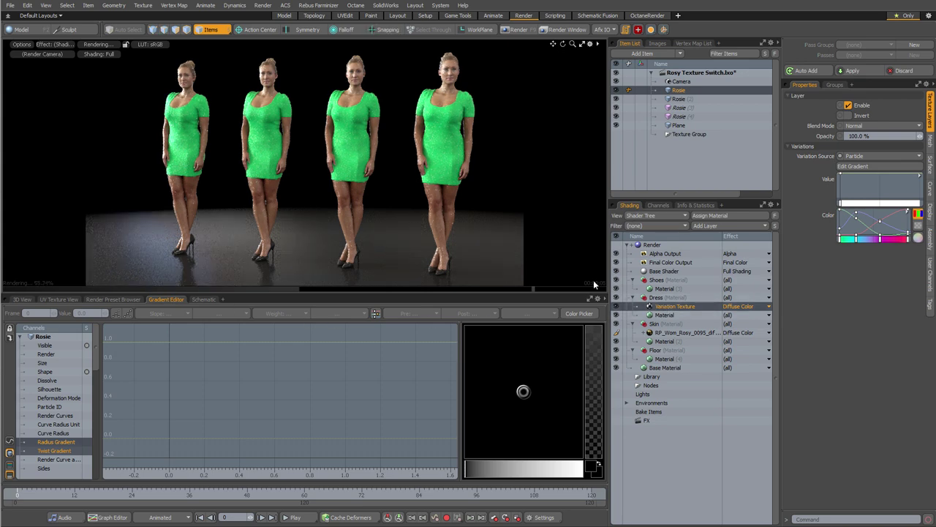
Show the Variation Texture's color gradient with the meshes deselected and examine its key at 0%.
left_click(666, 314)
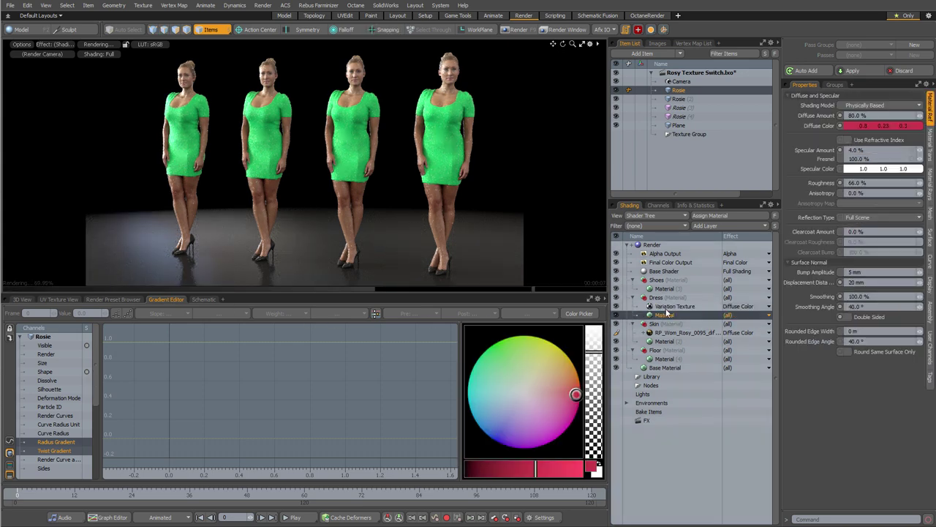
left_click(671, 307)
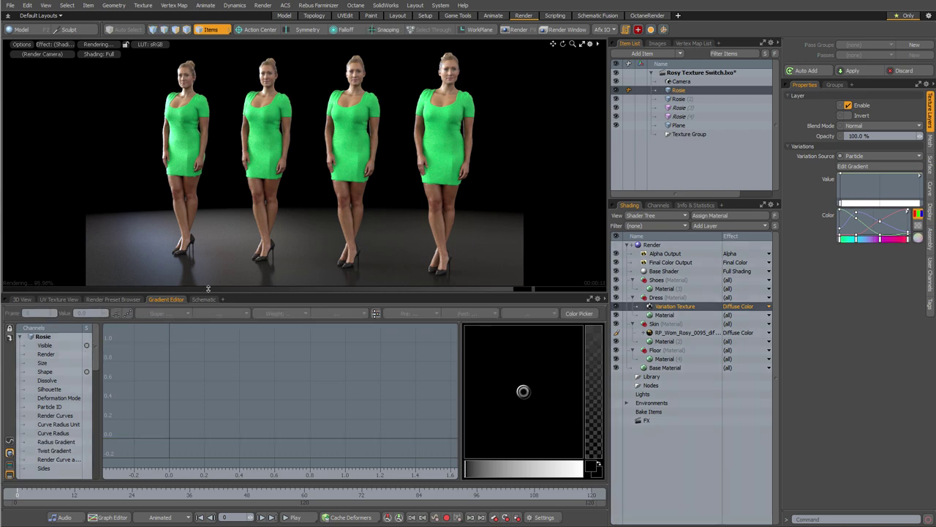
left_click(680, 92, "ctrl")
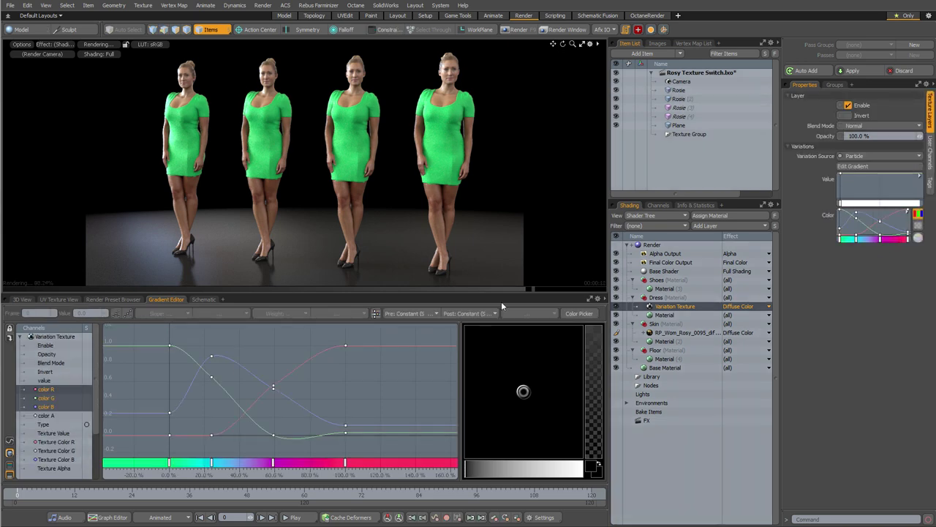
left_click(168, 464)
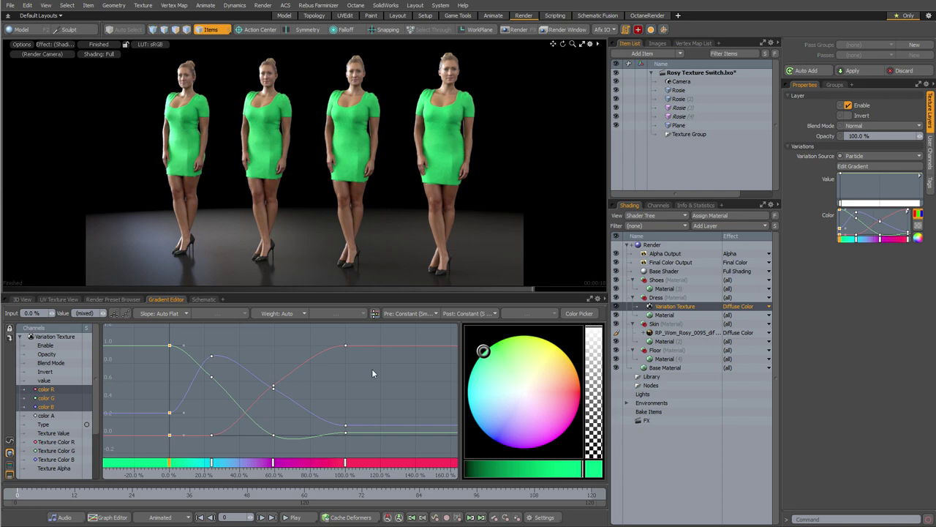
Set the Particle ID channel of the Rosie (4) instance to 0.9.
left_click(681, 117)
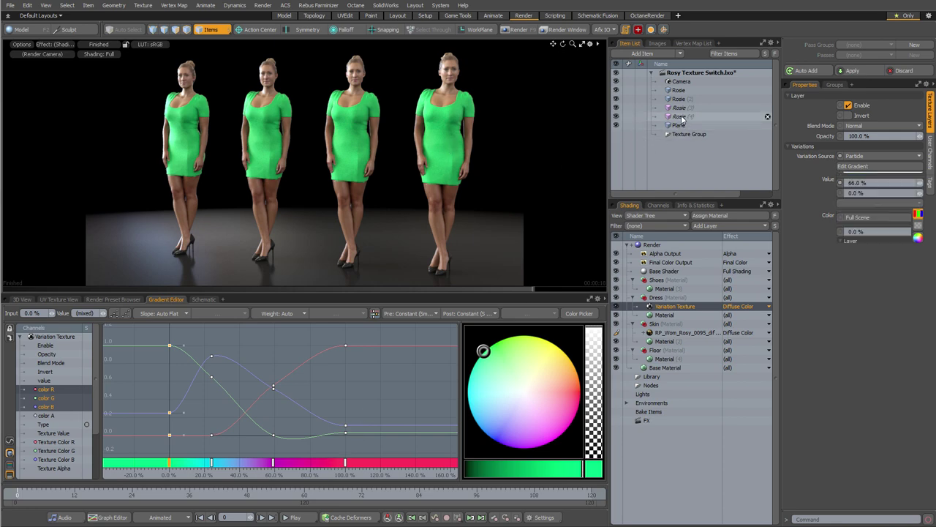
left_click(658, 205)
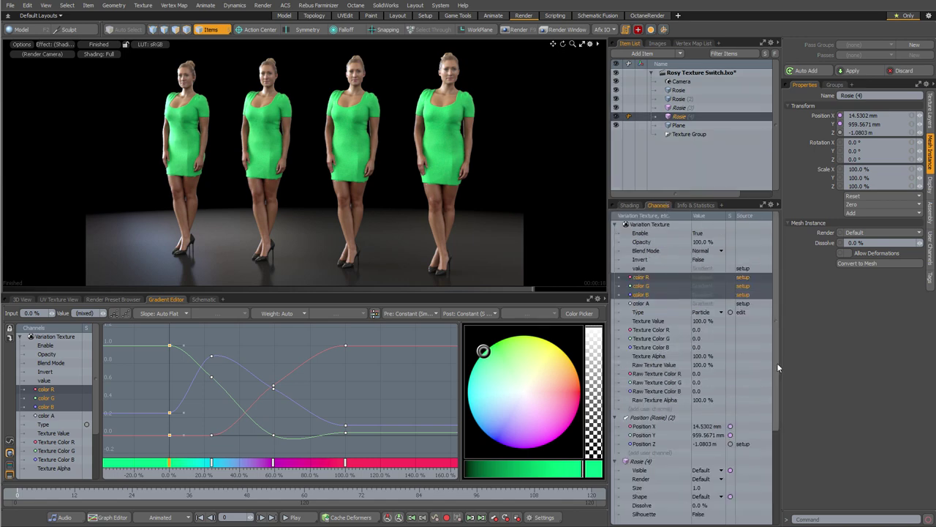
scroll(777, 363, "down", 3)
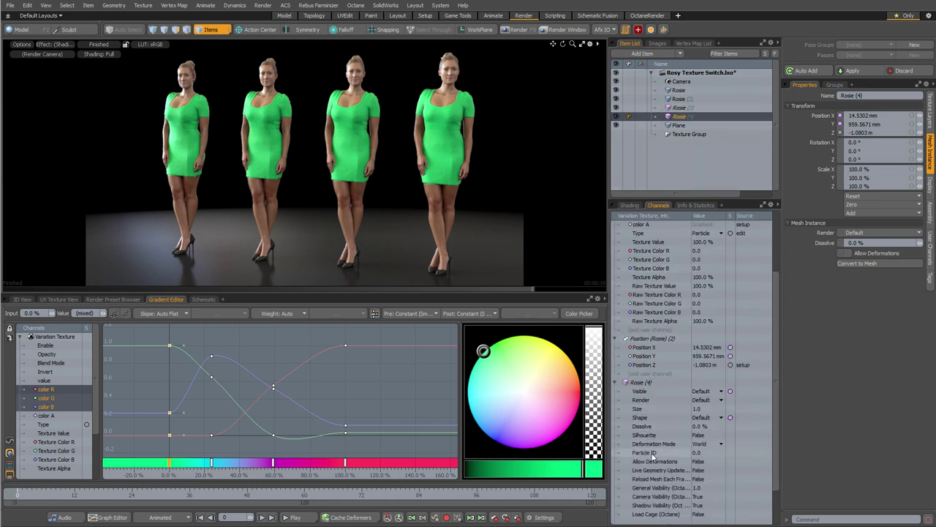
left_click(700, 454)
left_click(700, 453)
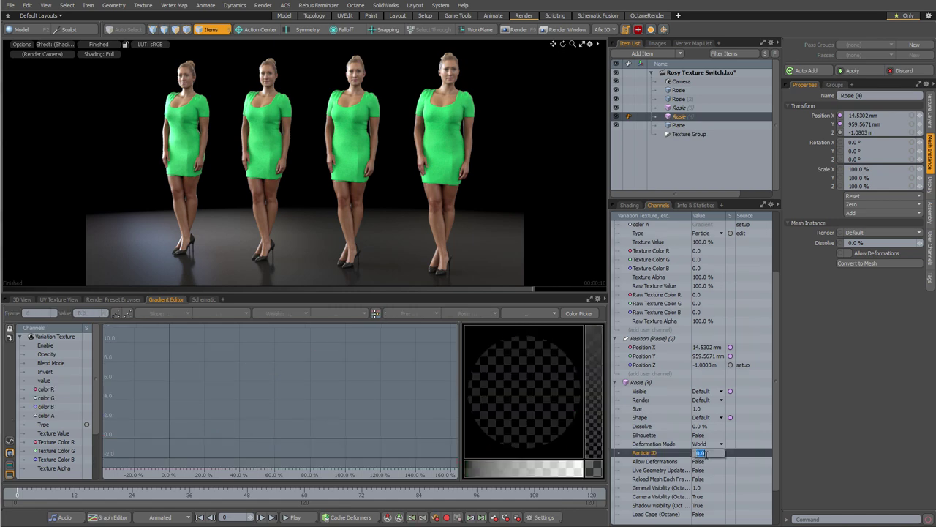
type("0.9")
key("Return")
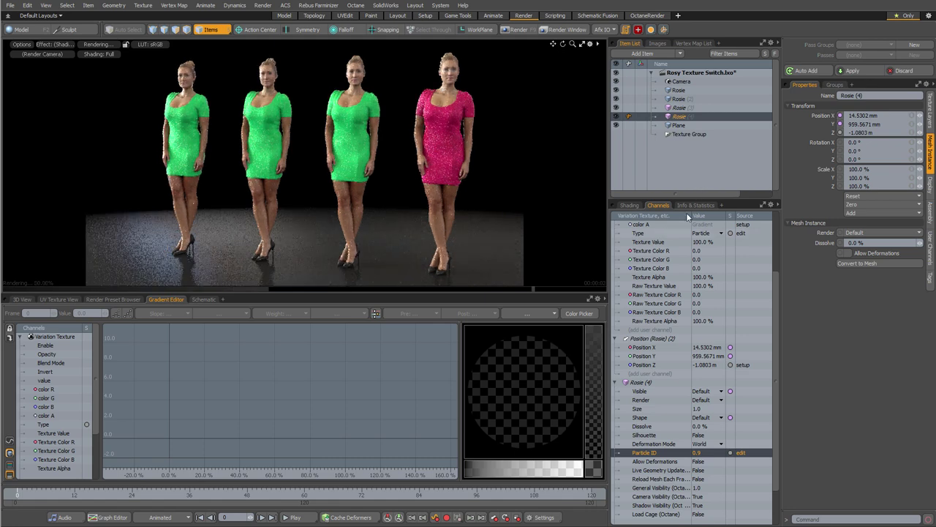
Display the color R, G and B curves of the dress's Variation Texture for comparison with the rendered dresses.
left_click(629, 205)
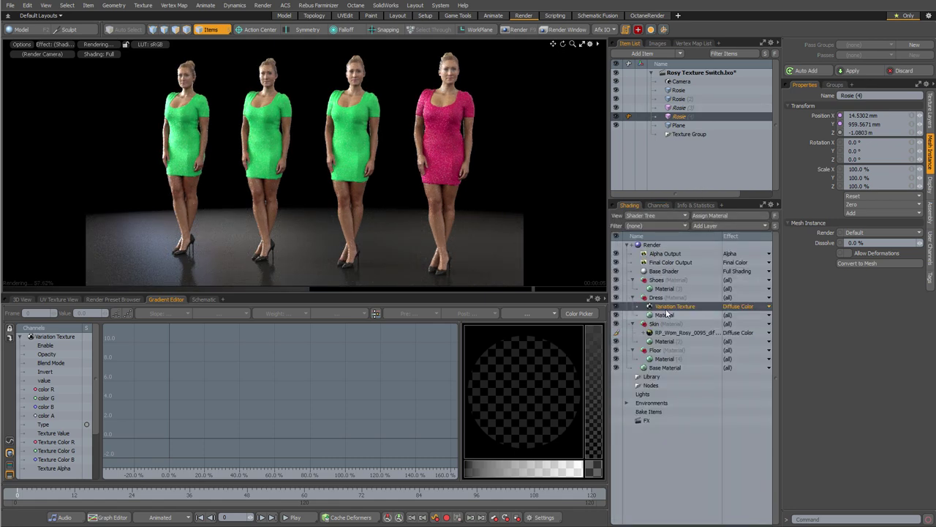
left_click(671, 308)
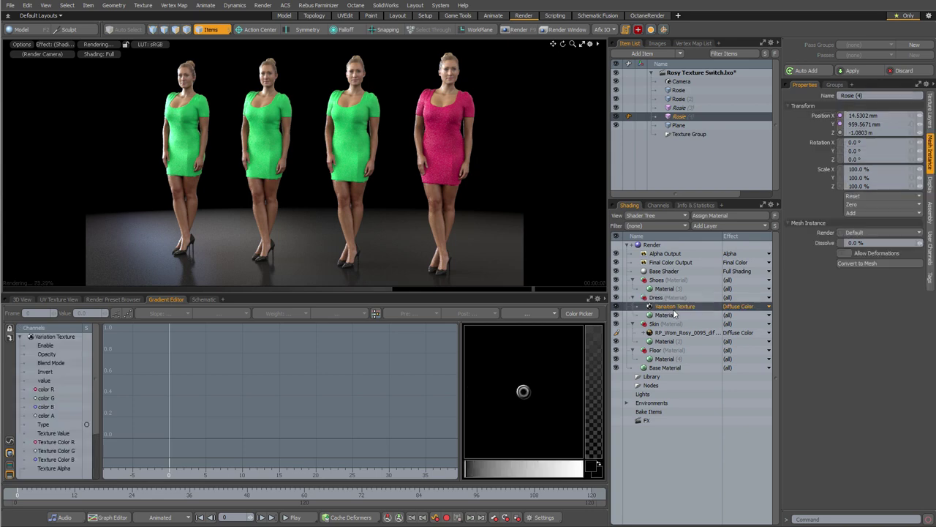
left_click(73, 338)
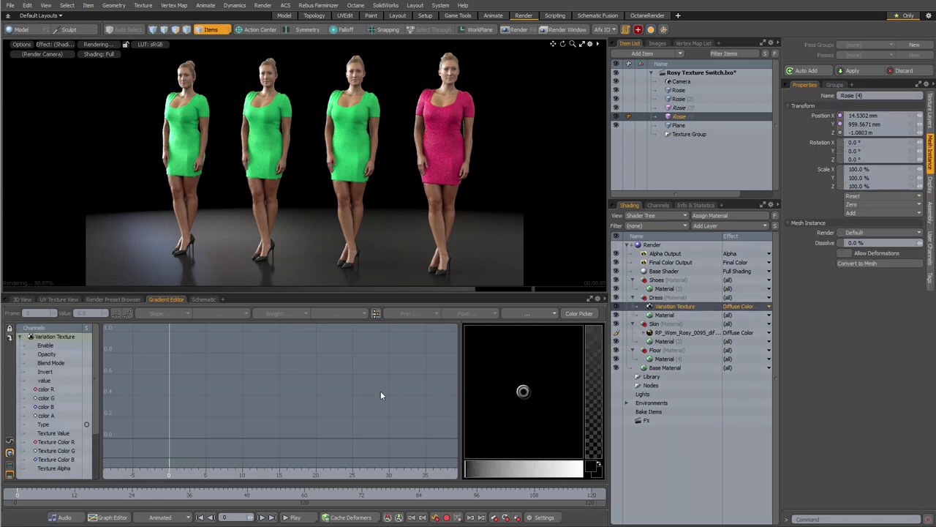
left_click(54, 443)
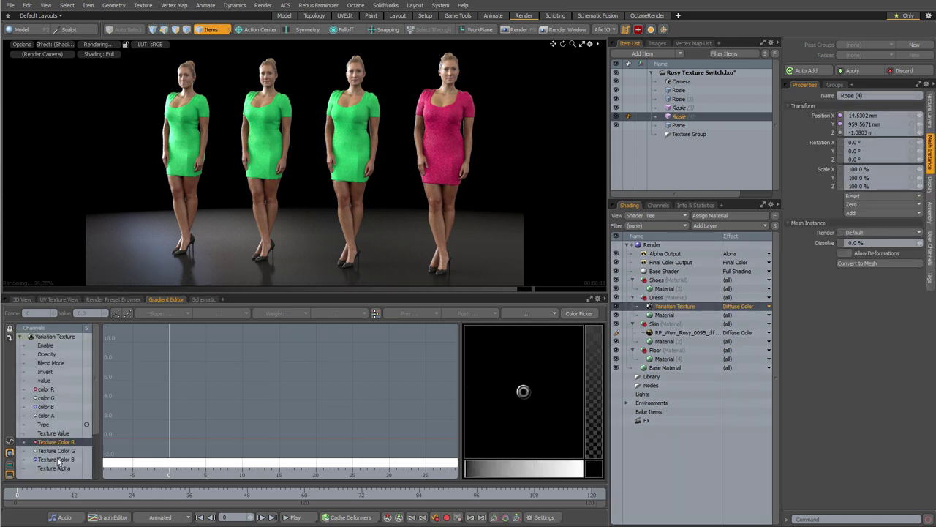
left_click(58, 459, "shift")
left_click(54, 390)
left_click(57, 395, "shift")
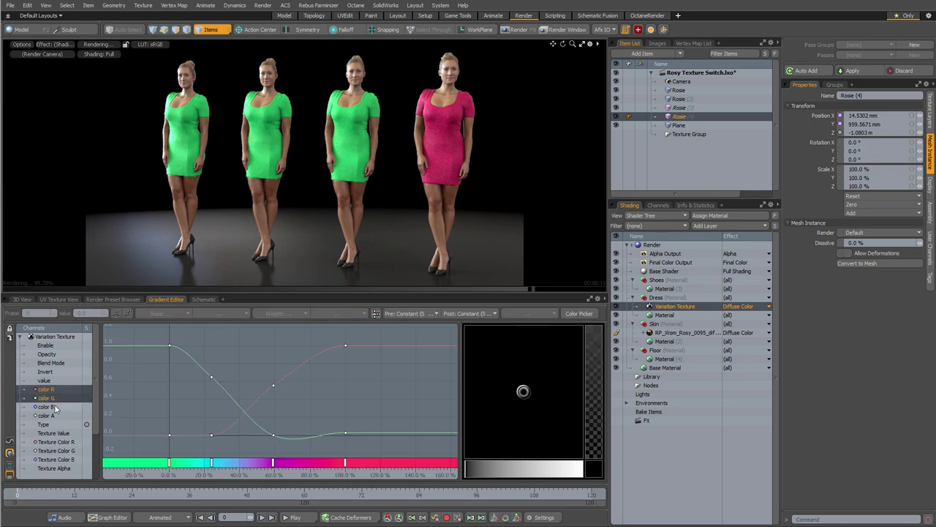
left_click(53, 406, "shift")
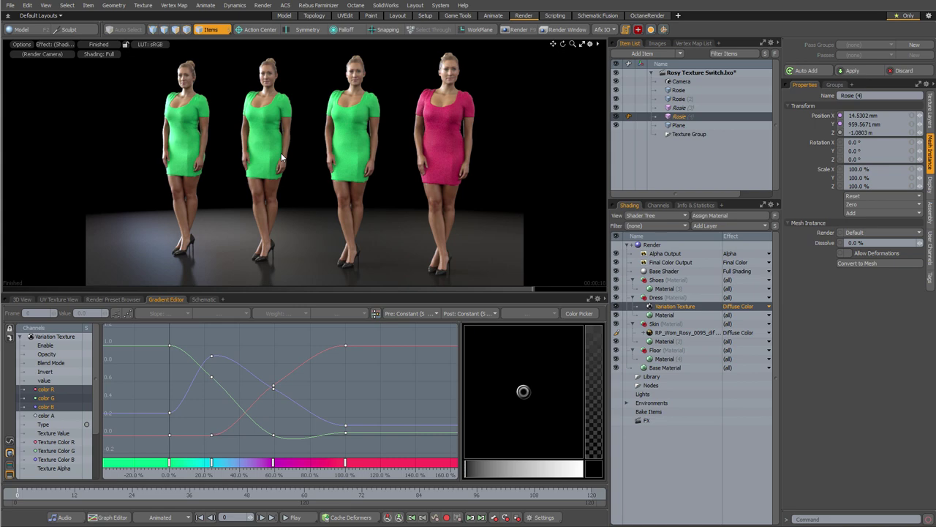
Deselect the Variation Texture and reset the Particle ID channel of the Rosie (4) instance to 0.
left_click(666, 307, "ctrl")
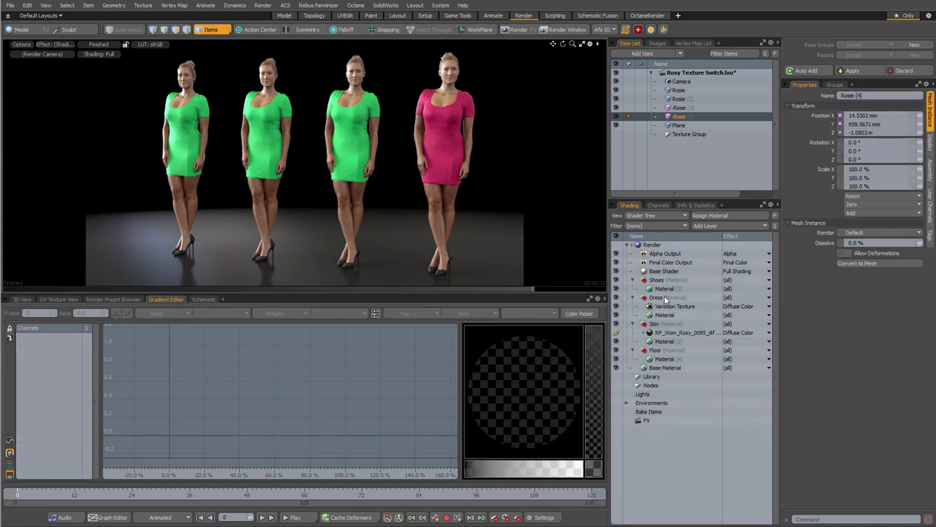
left_click(665, 299)
left_click(681, 109)
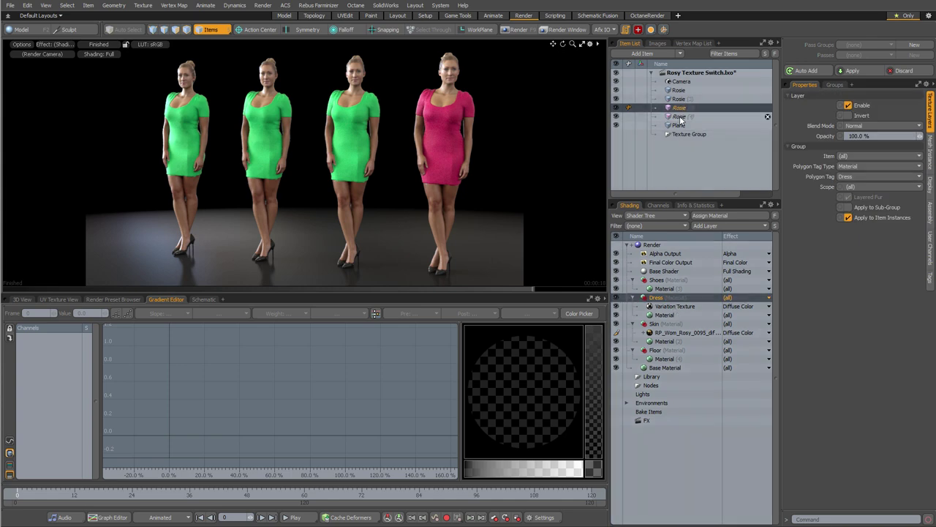
left_click(681, 117)
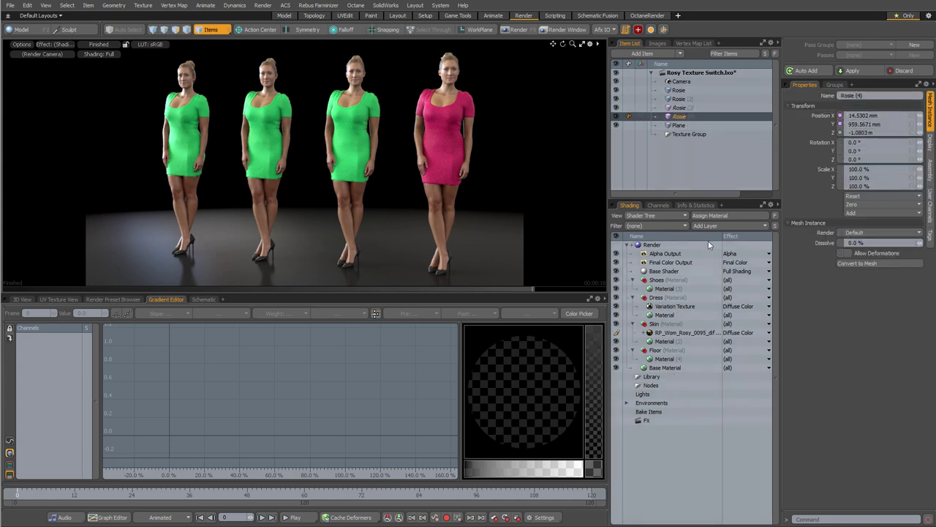
left_click(658, 205)
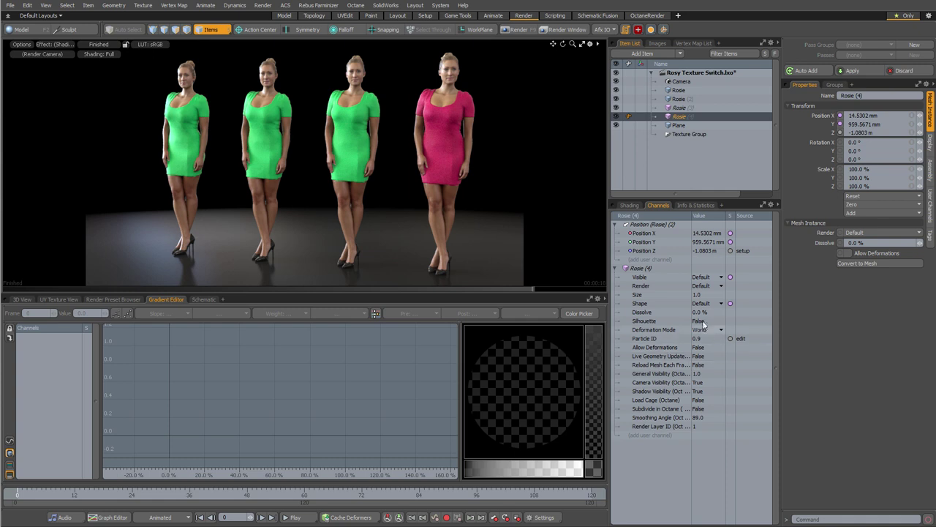
left_click(700, 339)
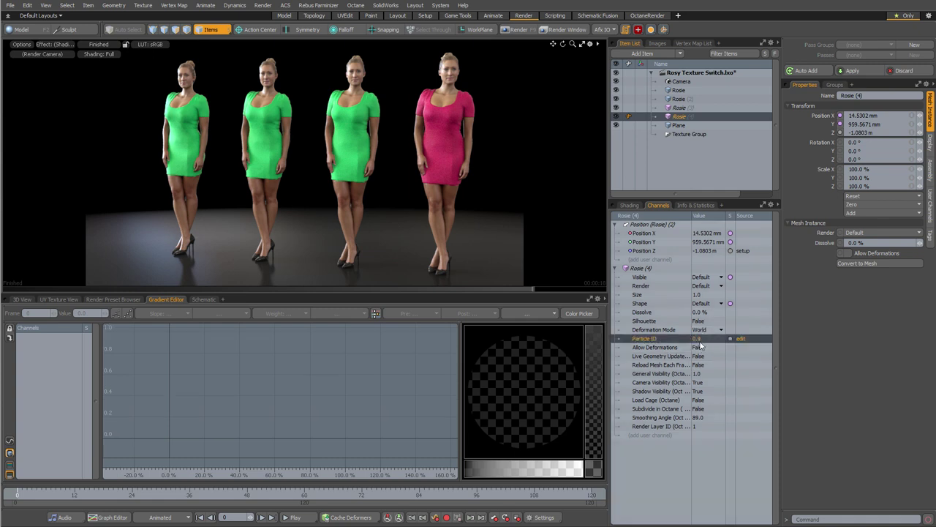
double_click(700, 341)
type("0")
key("Return")
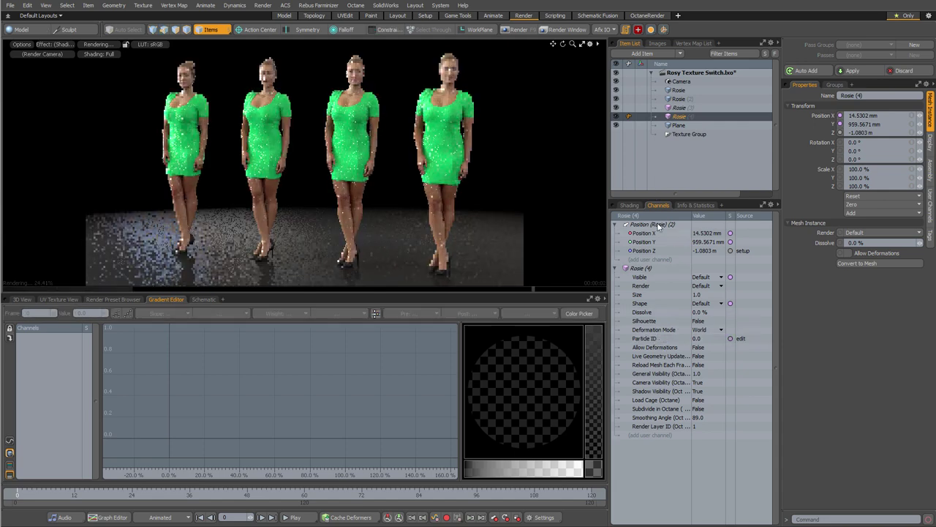
Turn off the visibility of the Variation Texture layer in the Dress material group.
left_click(629, 205)
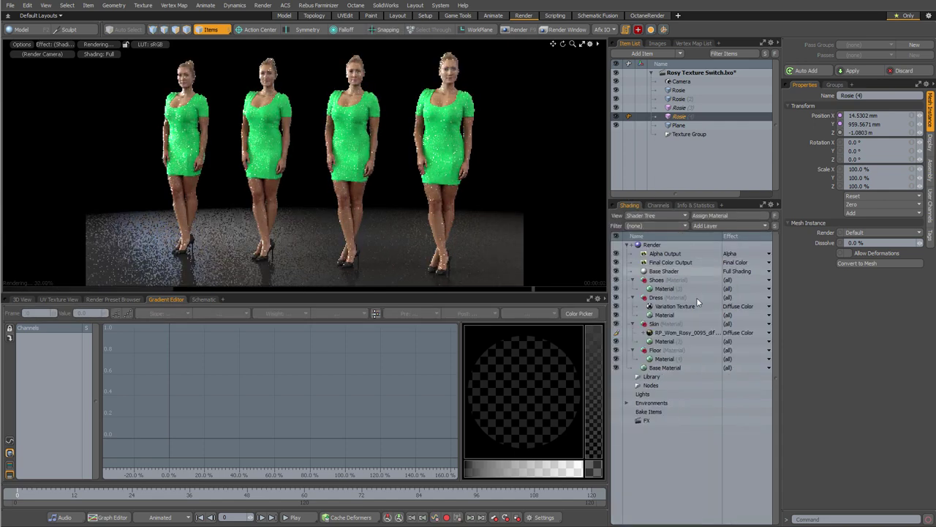
left_click(615, 306)
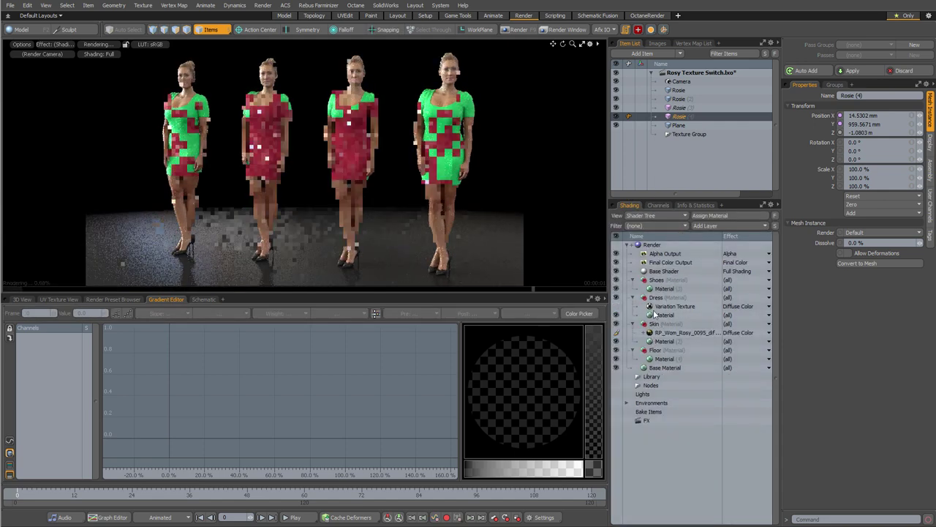
Add a Constant texture layer to the Dress material group.
left_click(680, 299)
left_click(706, 225)
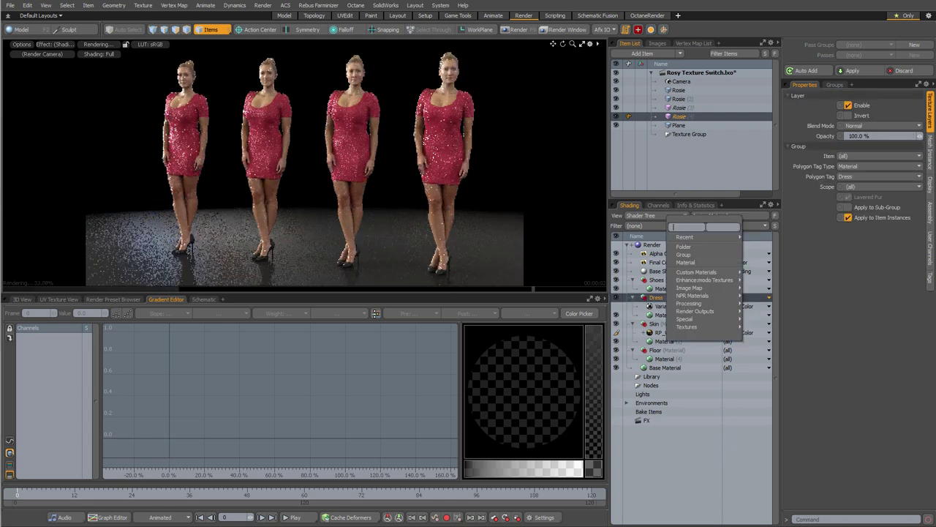
mouse_move(697, 303)
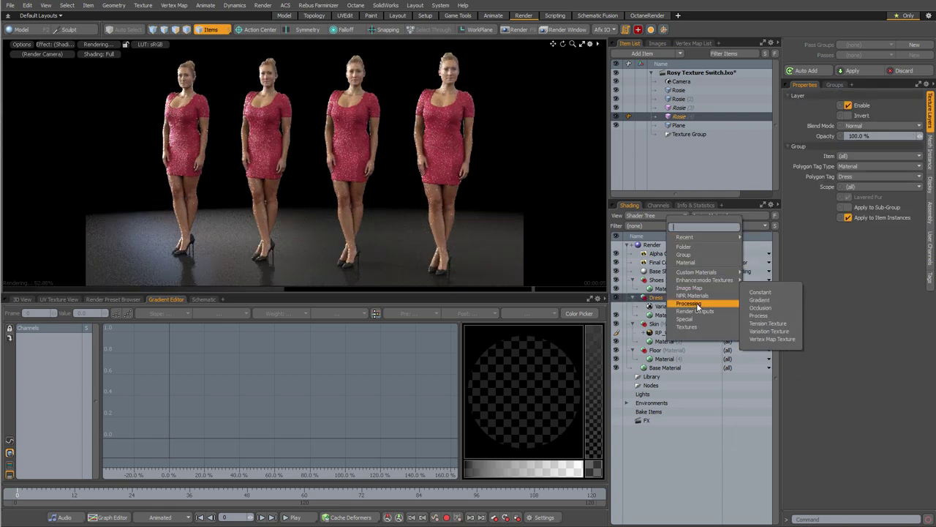
left_click(797, 291)
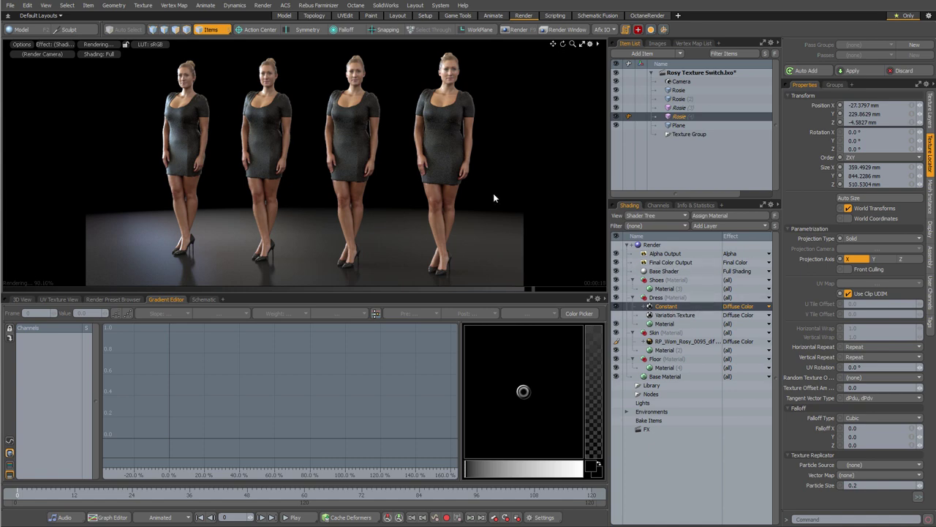
Place the dress's Constant texture in the schematic workspace and enlarge the schematic area.
left_click(205, 299)
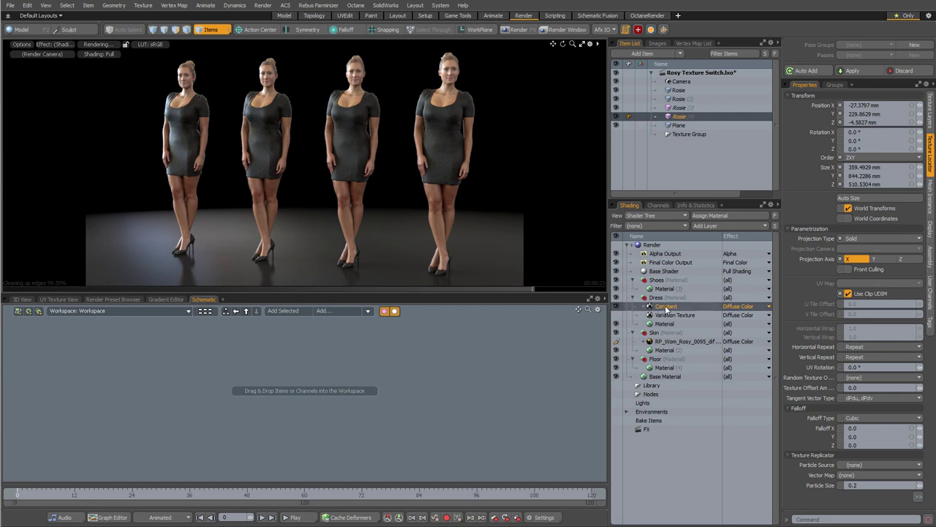
left_click_drag(665, 307, 481, 376)
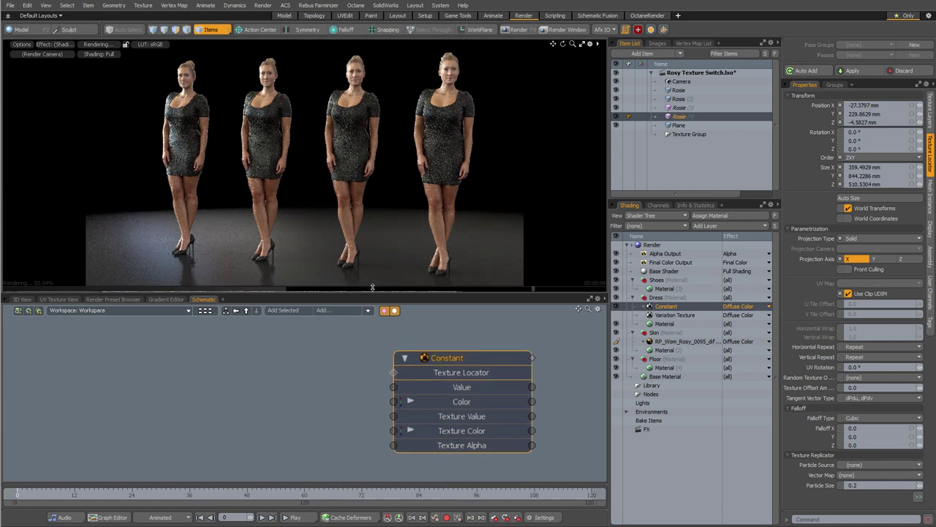
left_click_drag(409, 285, 374, 247)
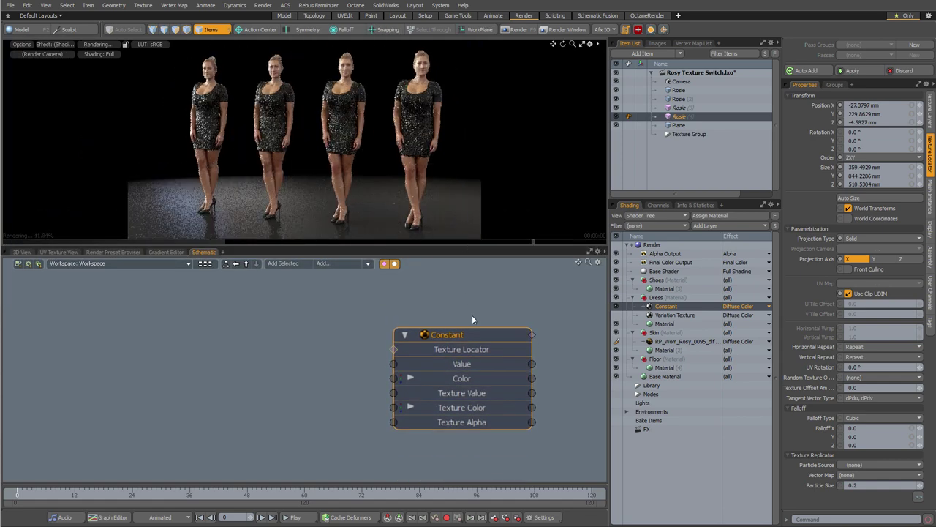
left_click_drag(483, 336, 502, 330)
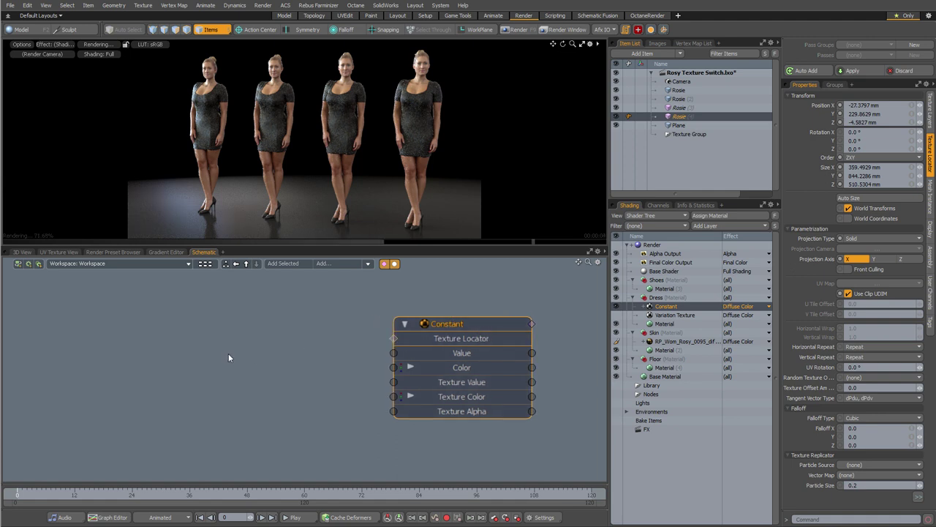
Add a Texture Switch node to the schematic and place it beside the Constant node.
left_click(333, 265)
type("te")
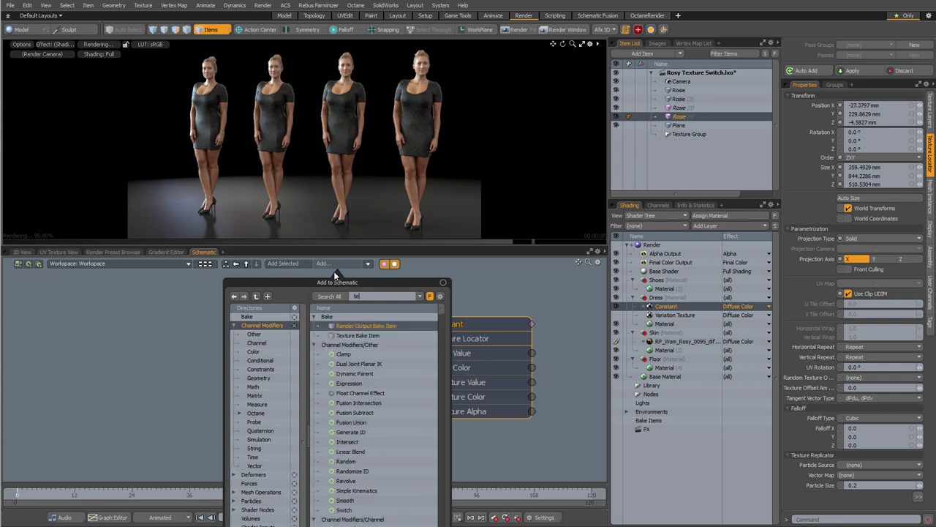
type("xture sw")
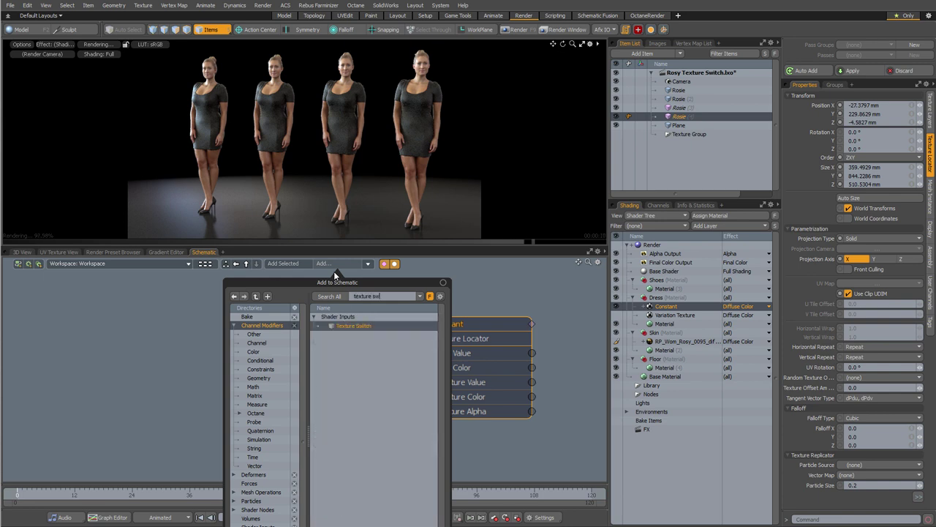
key("Return")
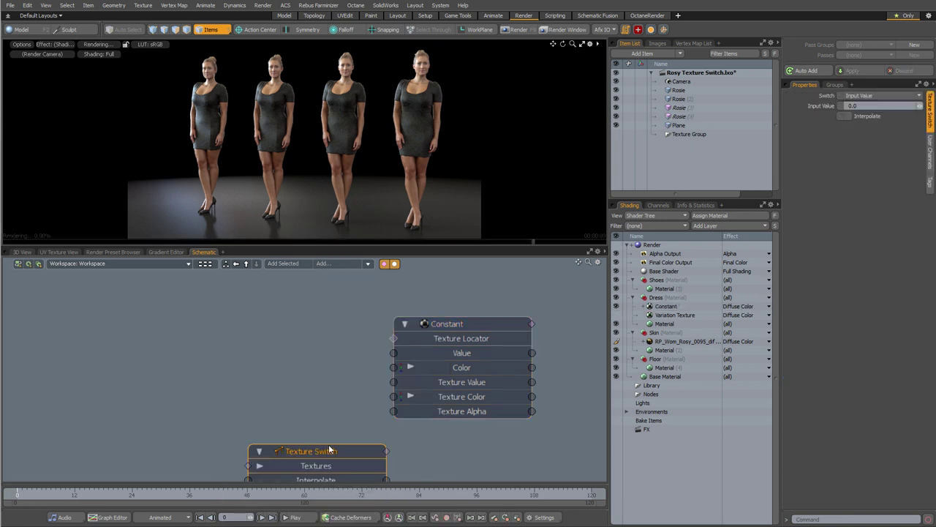
left_click_drag(330, 446, 289, 320)
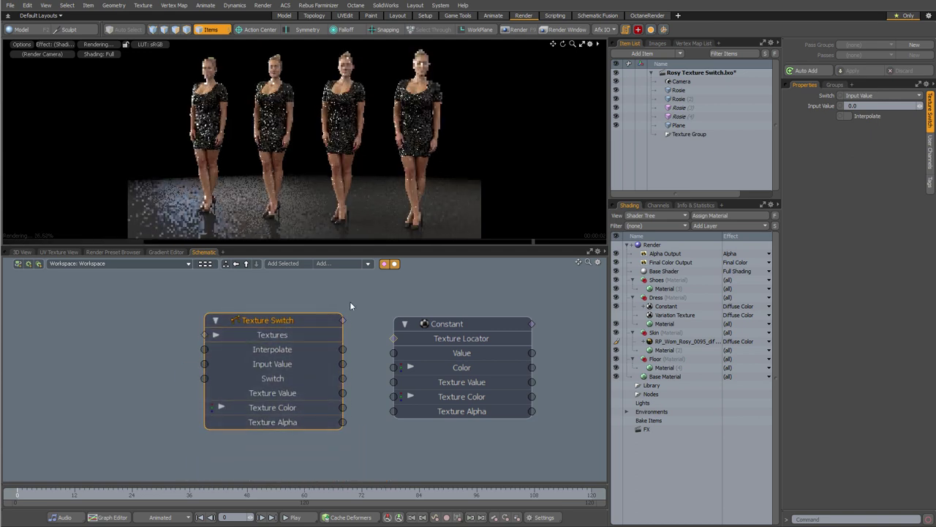
scroll(389, 301, "down", 1)
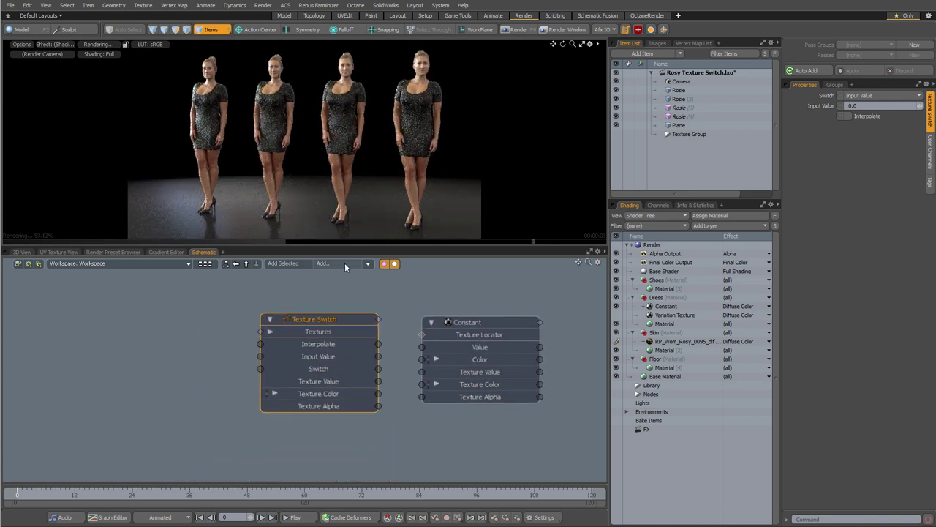
Add an Image Map node to the schematic and place it on the input side of the Texture Switch.
left_click(350, 263)
type("image")
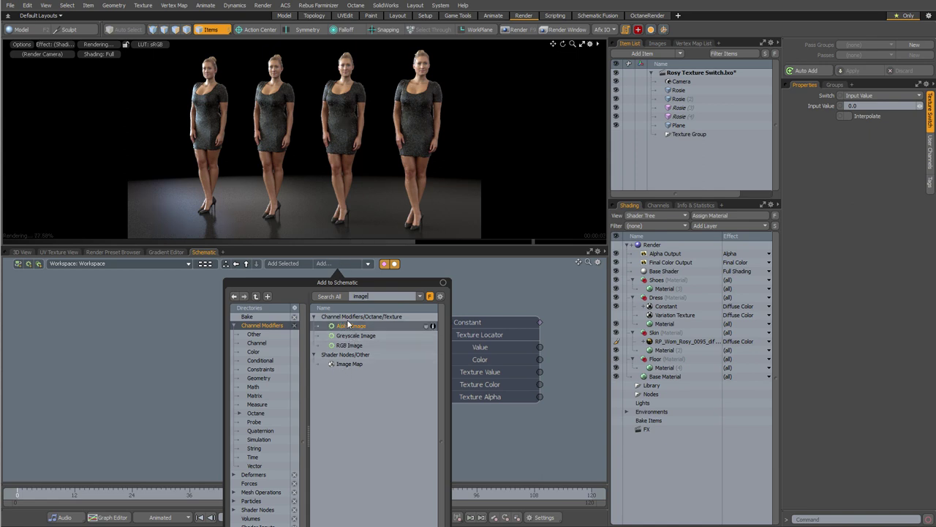
left_click(341, 364)
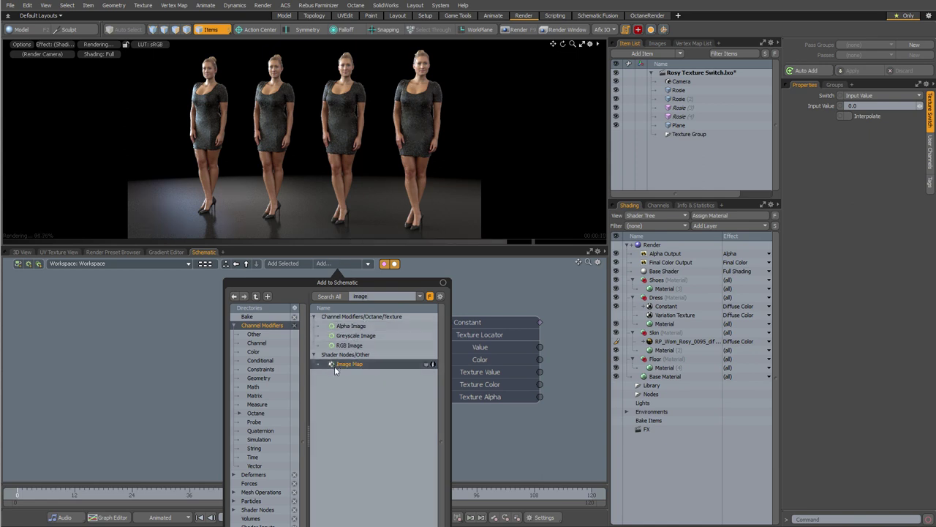
left_click(161, 331)
left_click_drag(180, 341, 146, 319)
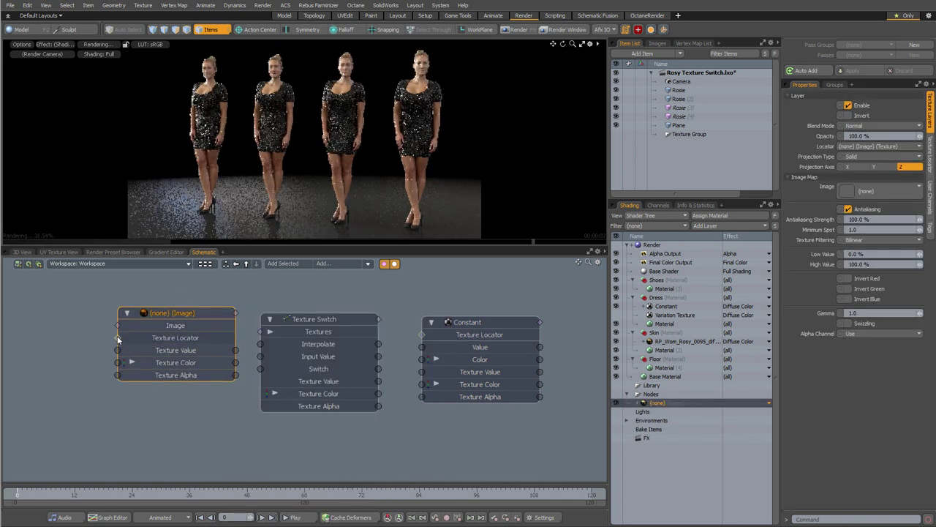
Reveal the Image Map's connected texture locator node and arrange it and the Constant node with more space around them.
double_click(117, 339)
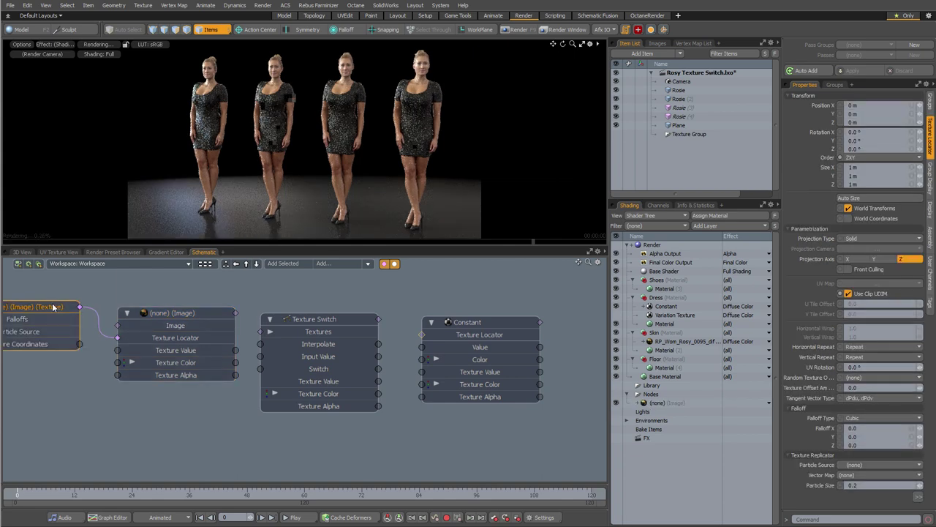
left_click_drag(55, 310, 43, 334)
scroll(102, 313, "down", 2)
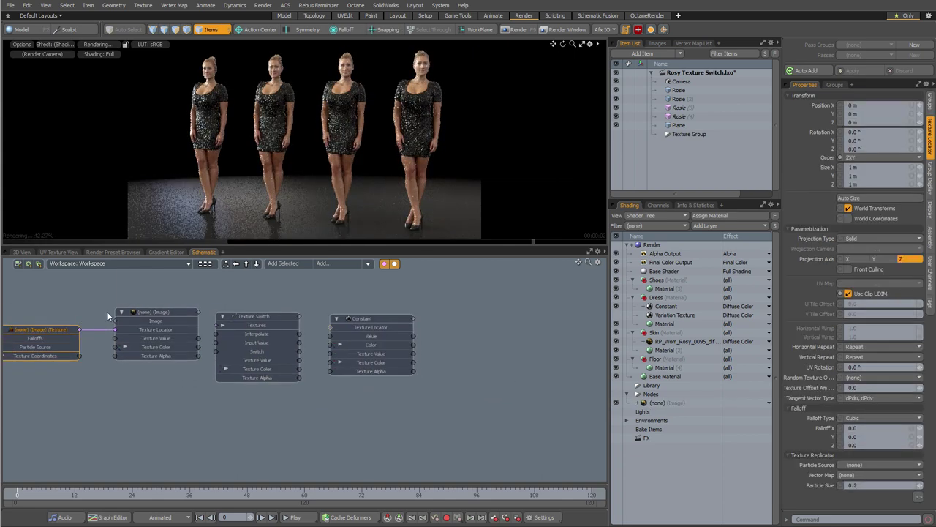
left_click_drag(111, 311, 222, 302, "alt")
scroll(240, 303, "up", 2)
scroll(239, 303, "down", 1)
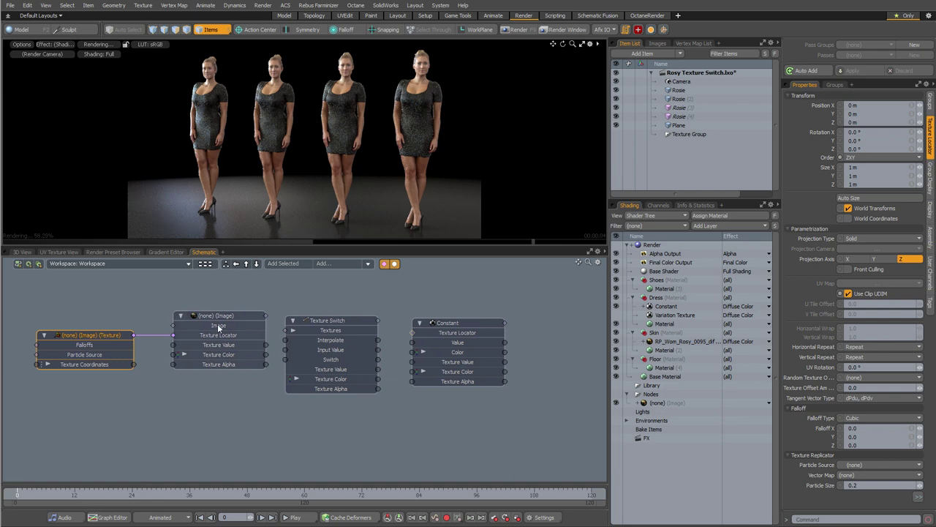
left_click_drag(472, 328, 541, 330)
Set the projection type of the Image Map's texture locator to UV Map.
left_click(106, 334)
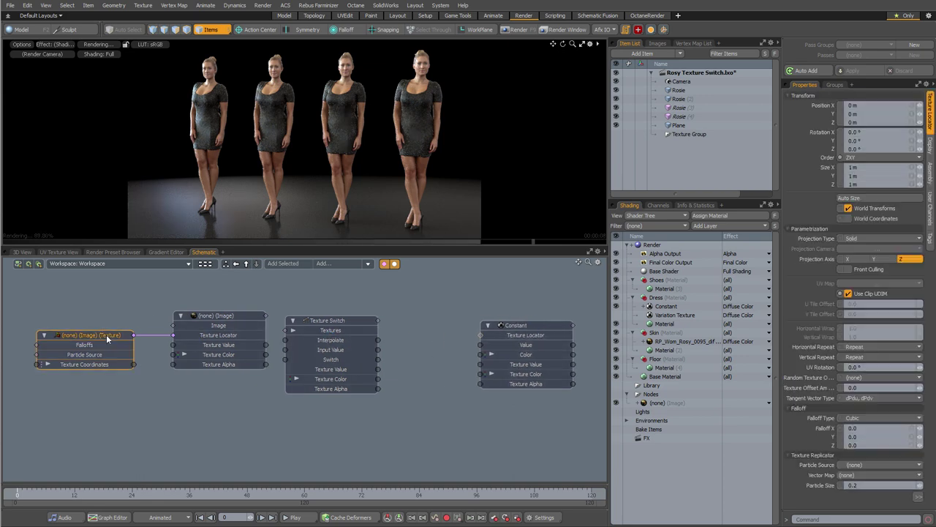
left_click(856, 239)
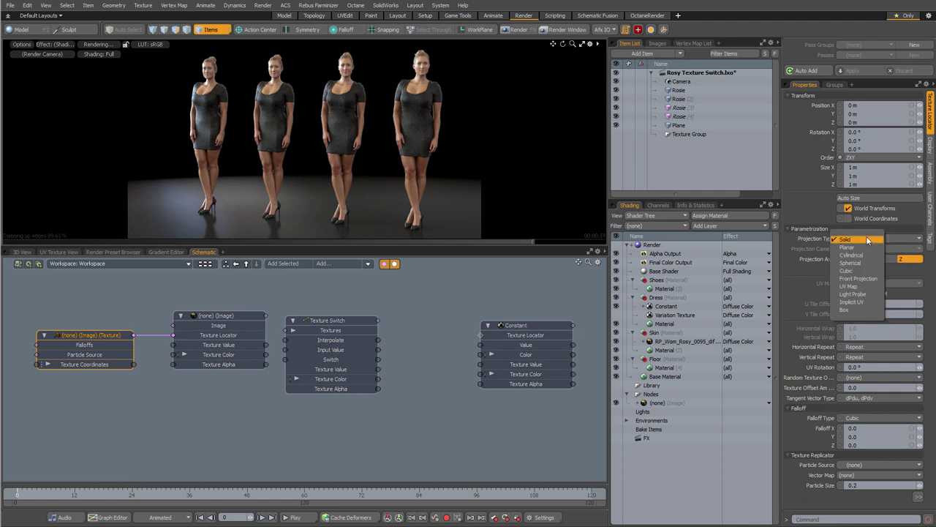
left_click(869, 238)
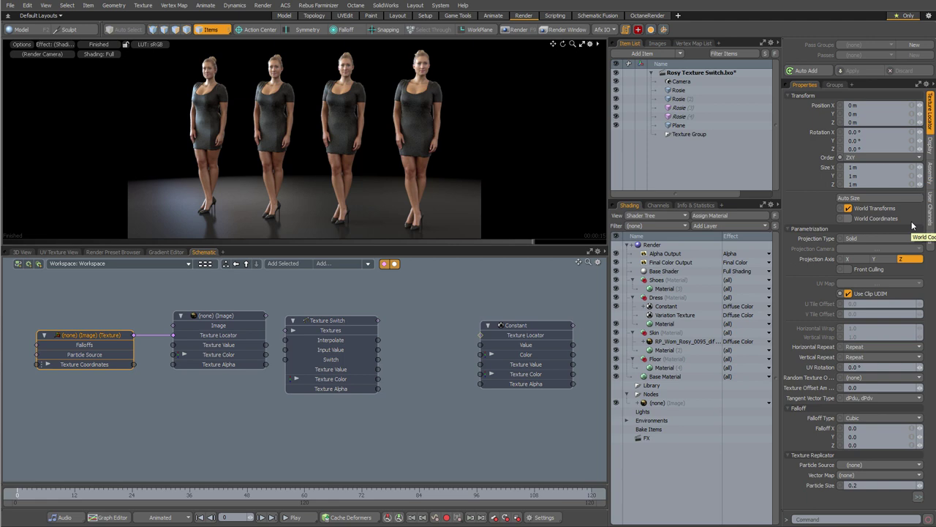
left_click(856, 240)
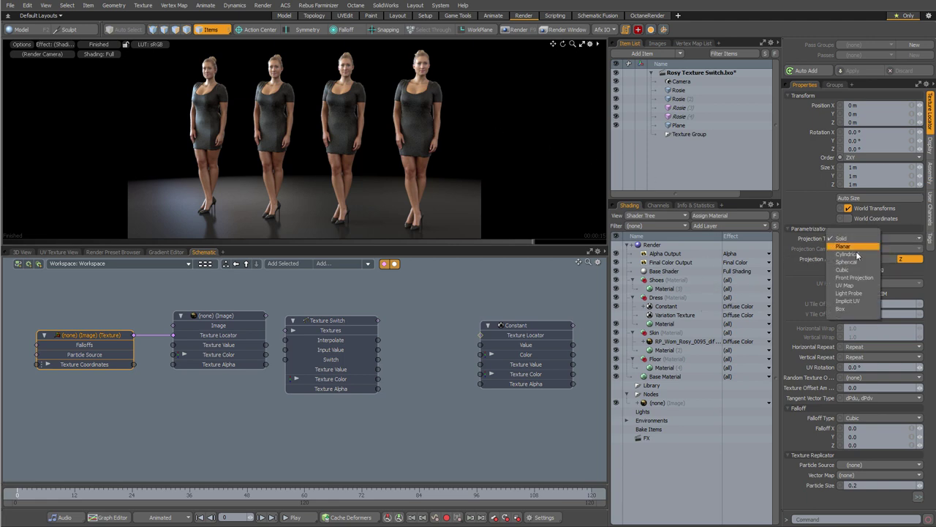
left_click(846, 286)
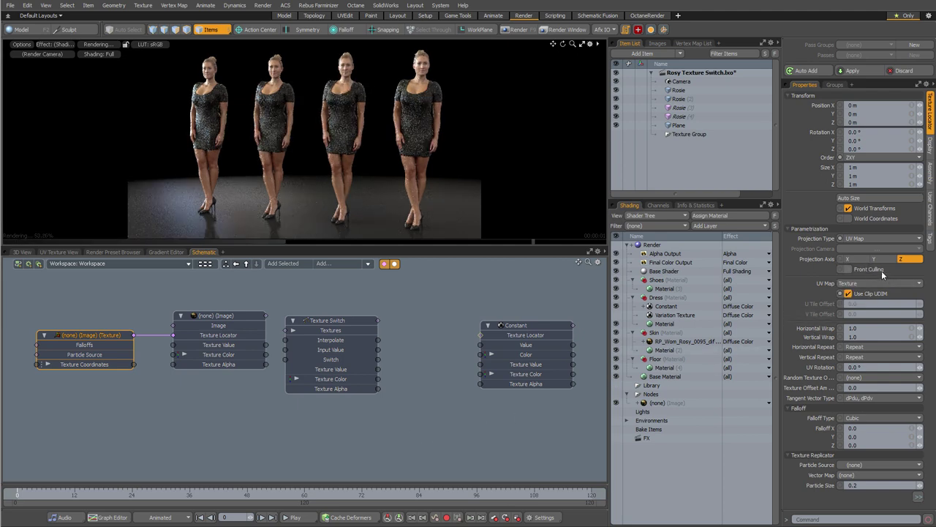
Space out the Texture Switch and Image Map nodes in the schematic.
left_click_drag(335, 320, 386, 320)
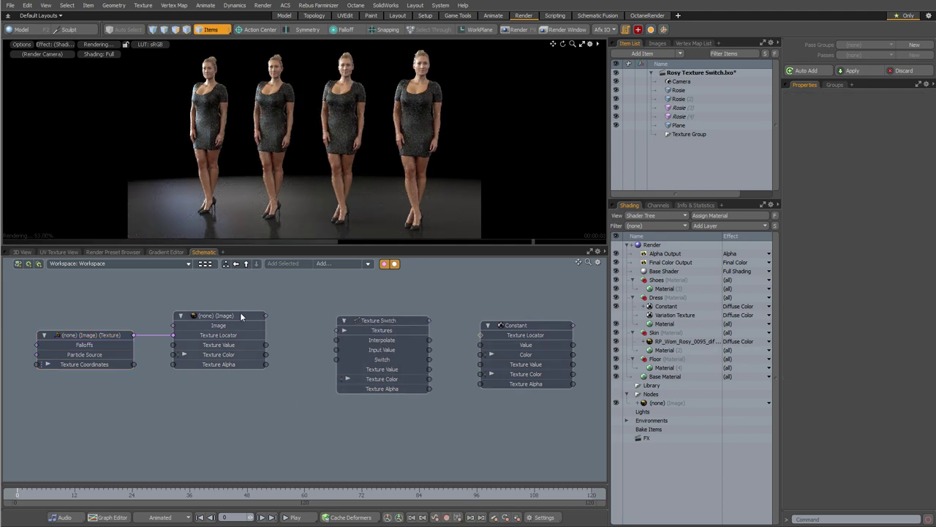
left_click_drag(239, 313, 245, 315)
left_click(262, 316)
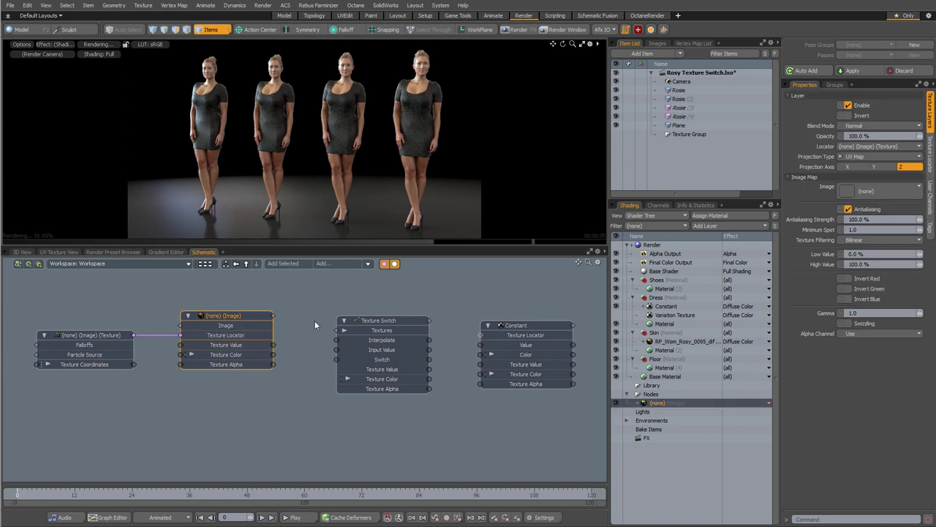
Inspect the Image Map node's properties and its place in the Nodes group of the shader tree.
left_click(300, 344)
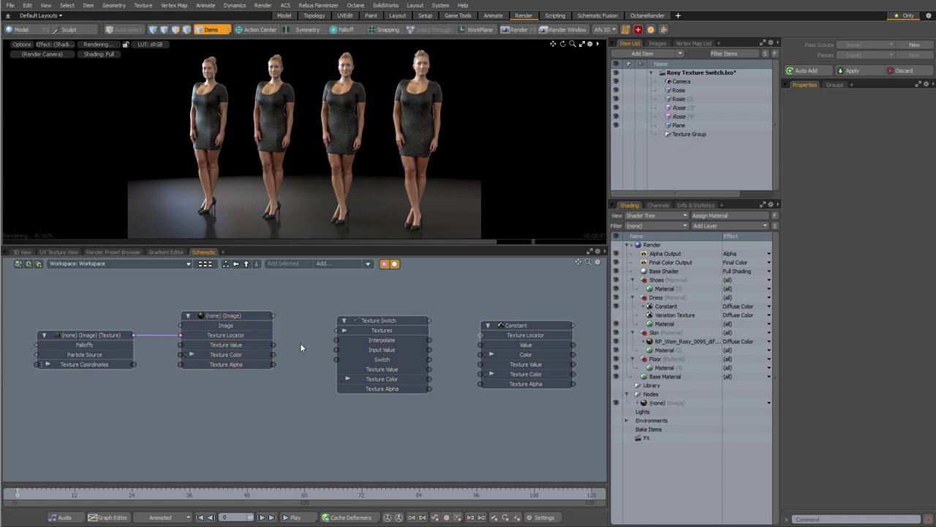
left_click(248, 316)
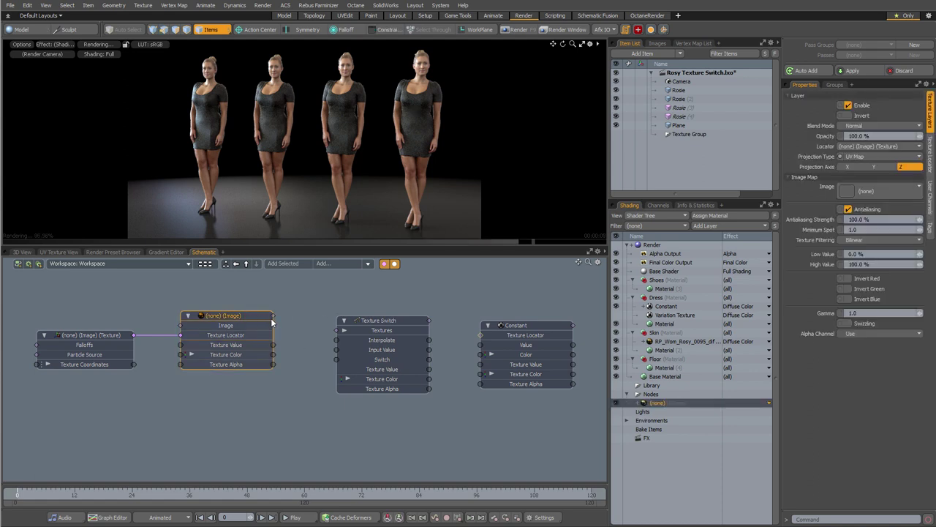
left_click(278, 322)
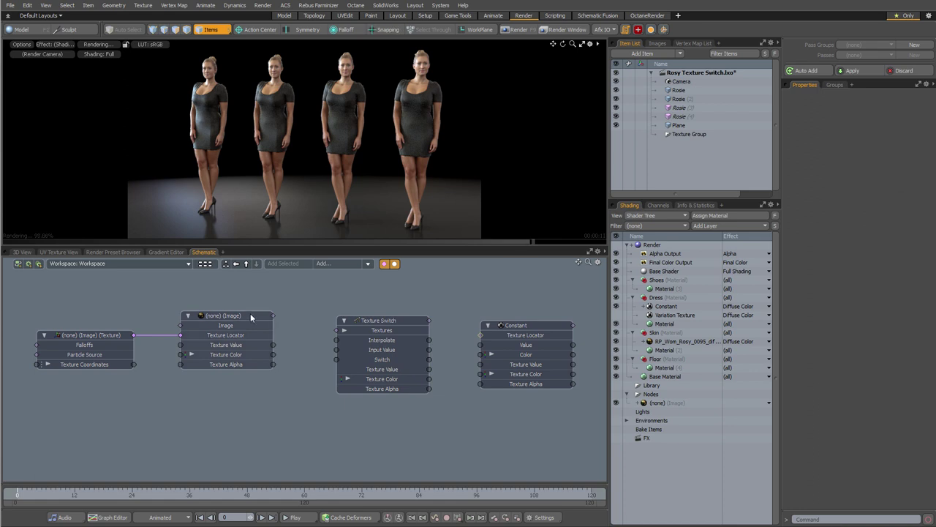
left_click(251, 315)
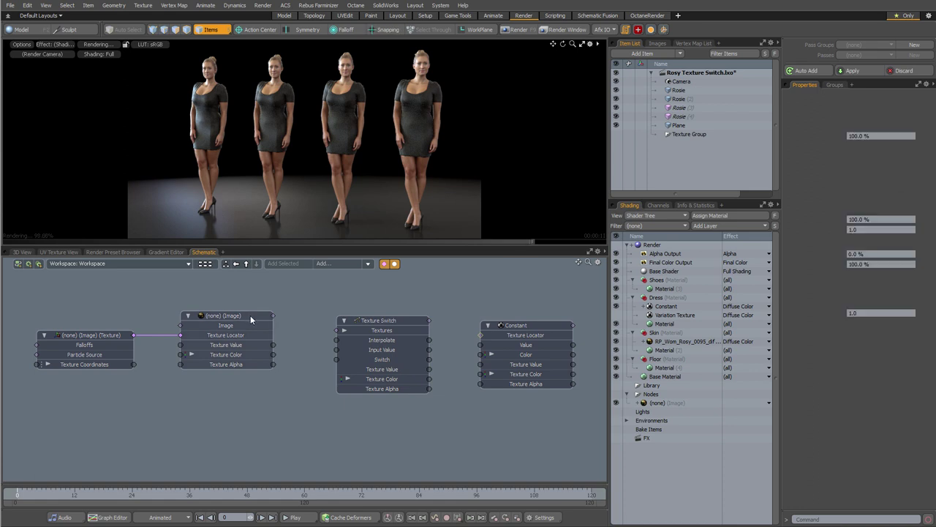
left_click(637, 394)
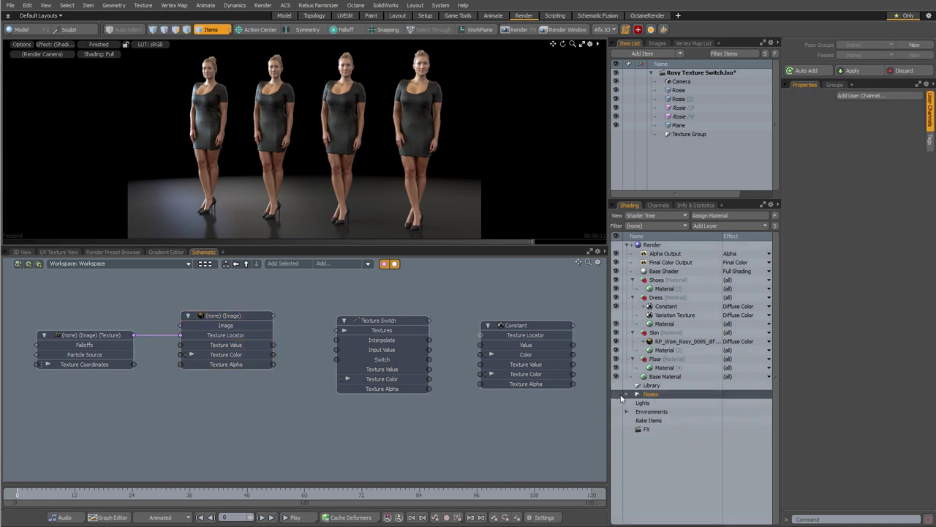
left_click(627, 394)
left_click(242, 316)
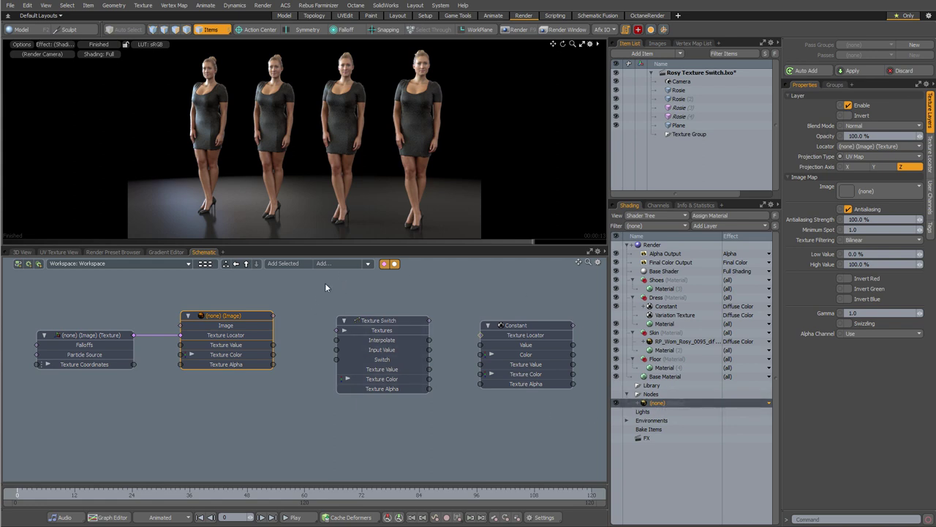
Add a Basic Math:Add node to the schematic and duplicate it.
left_click(334, 264)
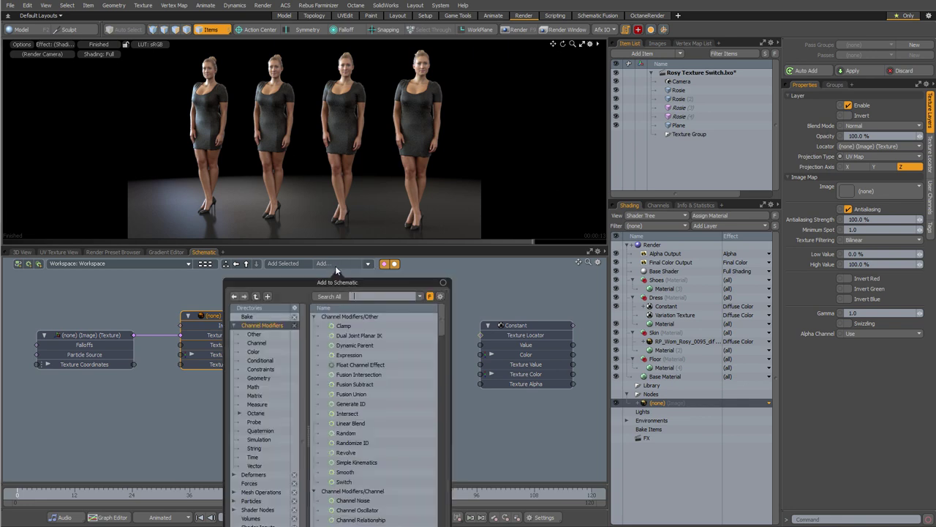
type("add")
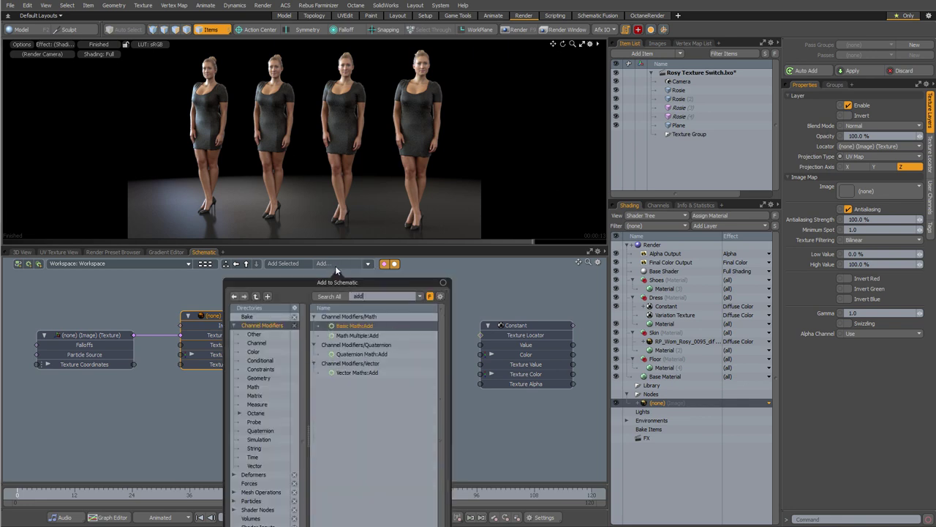
double_click(362, 327)
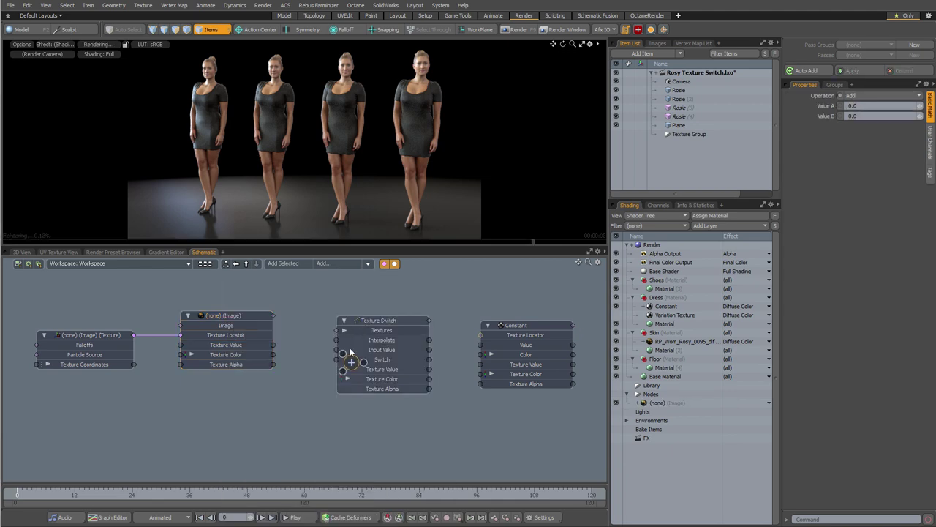
key("ctrl+d")
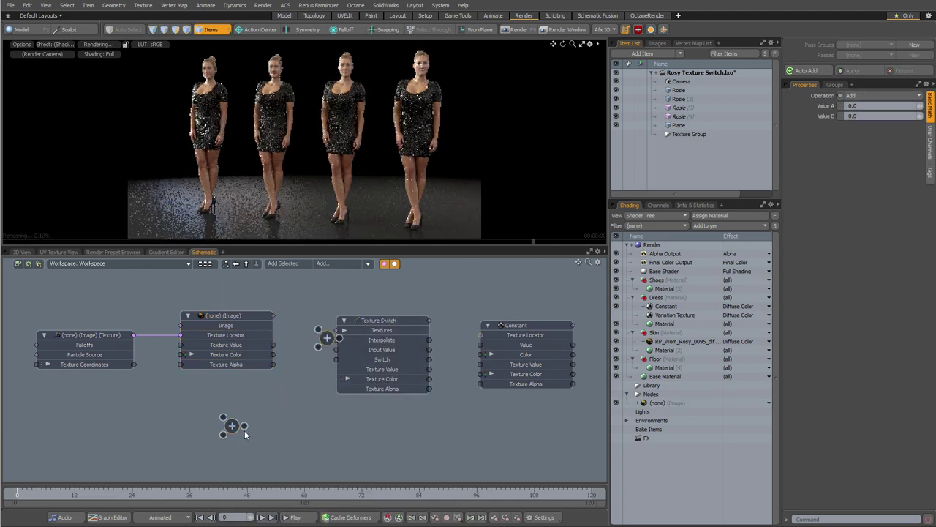
Remove both Basic Math:Add nodes from the schematic.
left_click_drag(327, 343, 288, 417)
left_click_drag(199, 456, 309, 404)
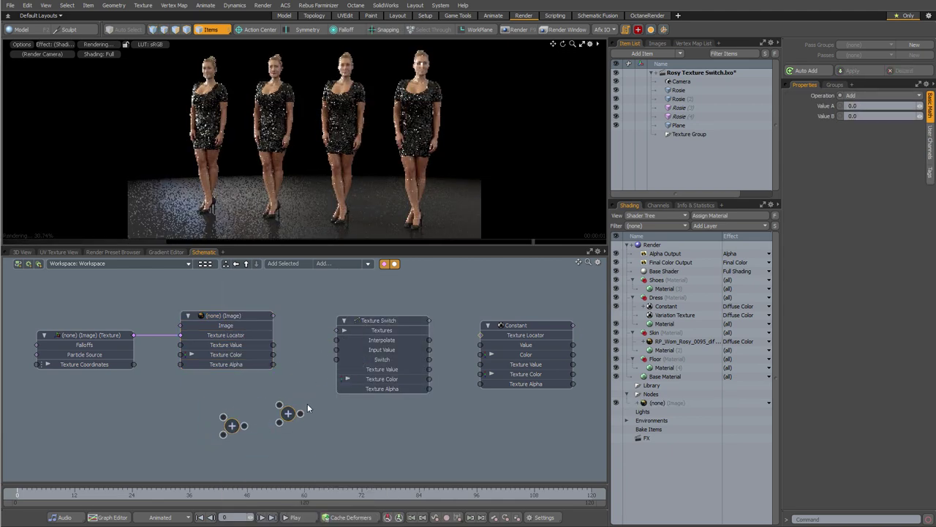
key("Delete")
Duplicate the Image Map in the shader tree's Nodes group three times, each copy with its own texture locator.
left_click(230, 319)
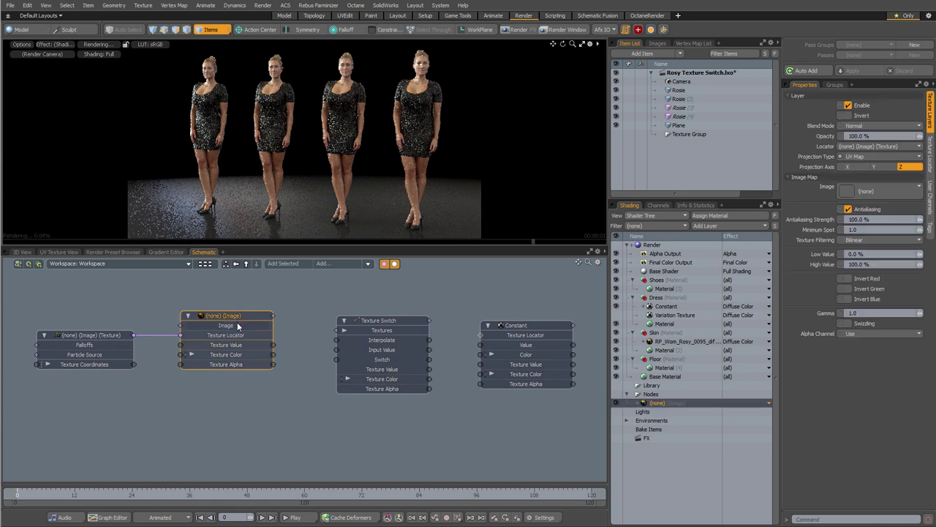
left_click(227, 411)
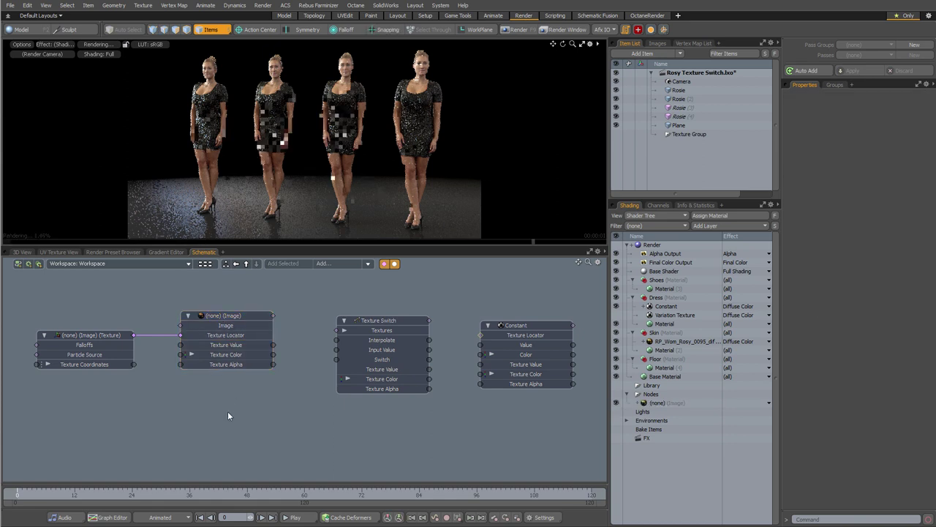
left_click(663, 404)
key("ctrl+d")
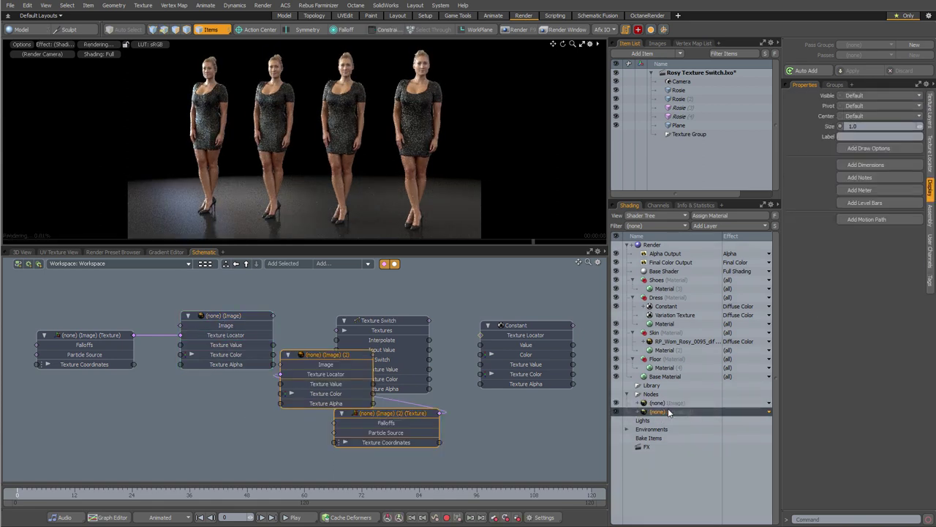
key("ctrl+d")
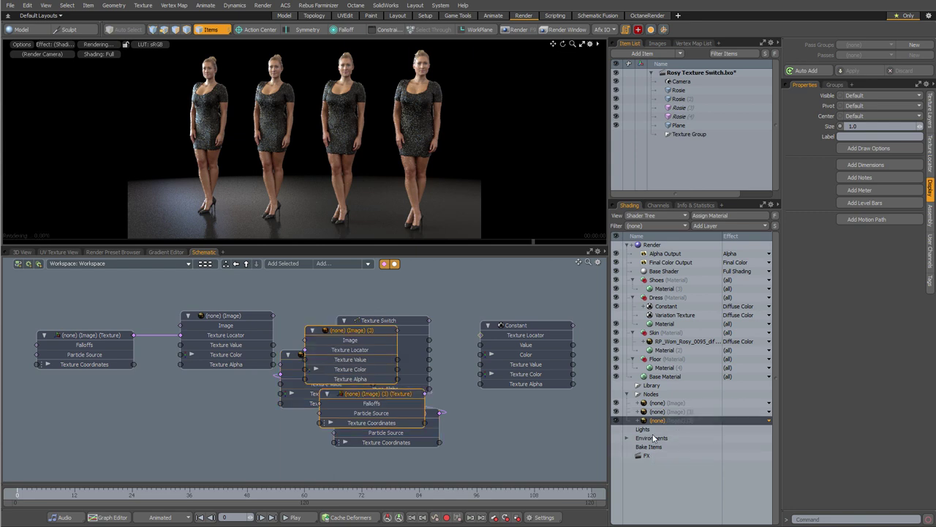
key("ctrl+d")
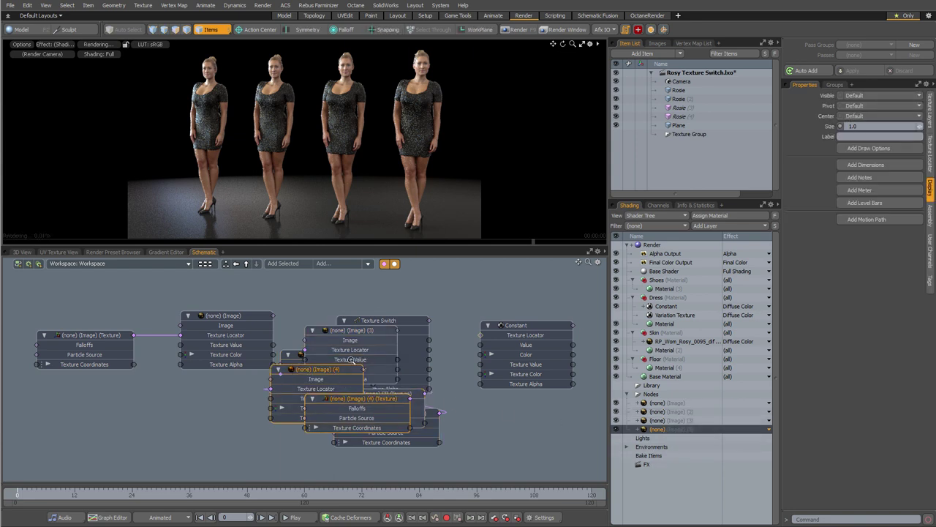
Move image copies (4) and (3) with their texture locators into separate rows below the original Image Map.
scroll(313, 372, "down", 2)
left_click_drag(313, 372, 144, 363, "alt")
left_click(315, 378)
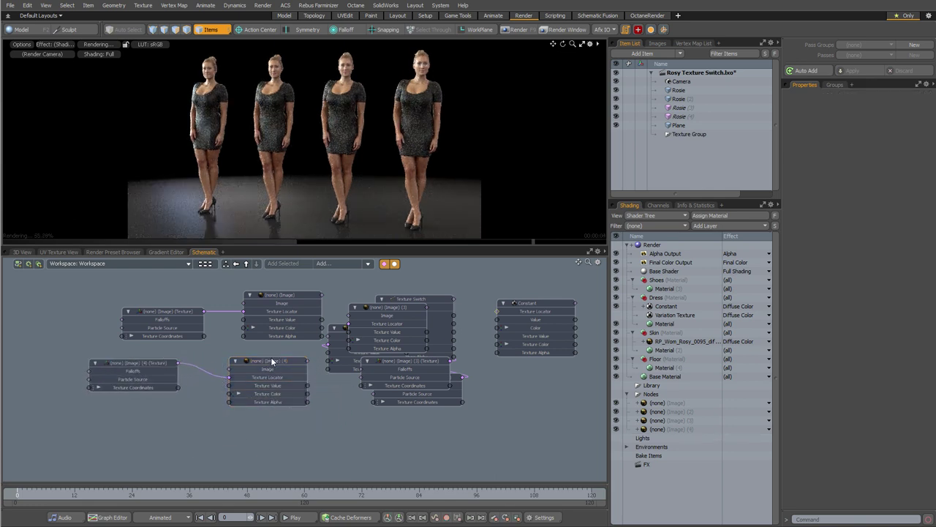
mouse_move(270, 357)
left_mouse_down()
mouse_move(276, 366)
mouse_move(262, 354)
left_mouse_up()
left_click_drag(383, 308, 278, 406)
left_click_drag(397, 361, 115, 431)
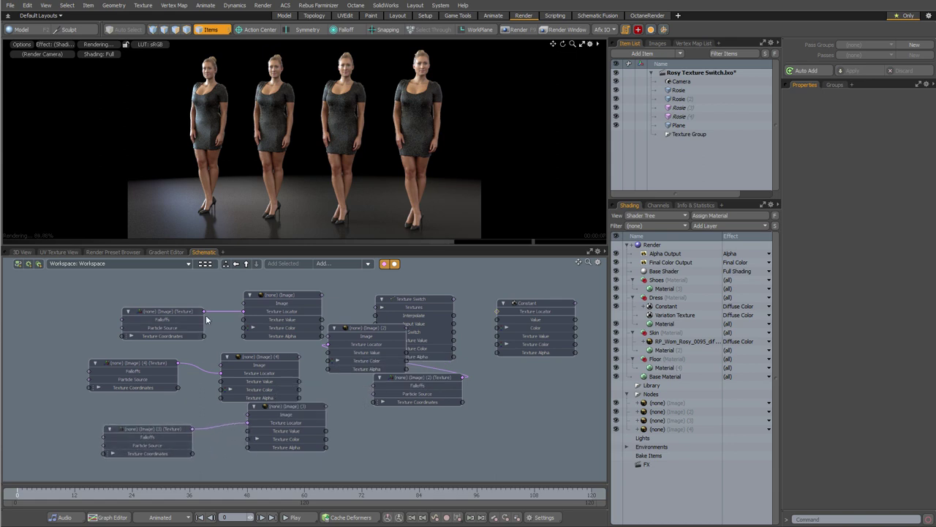
Shift the original Image Map and its texture locator upward and line up the rows of copies (4) and (3) beneath them.
left_click_drag(203, 313, 162, 284)
left_click_drag(292, 295, 271, 280)
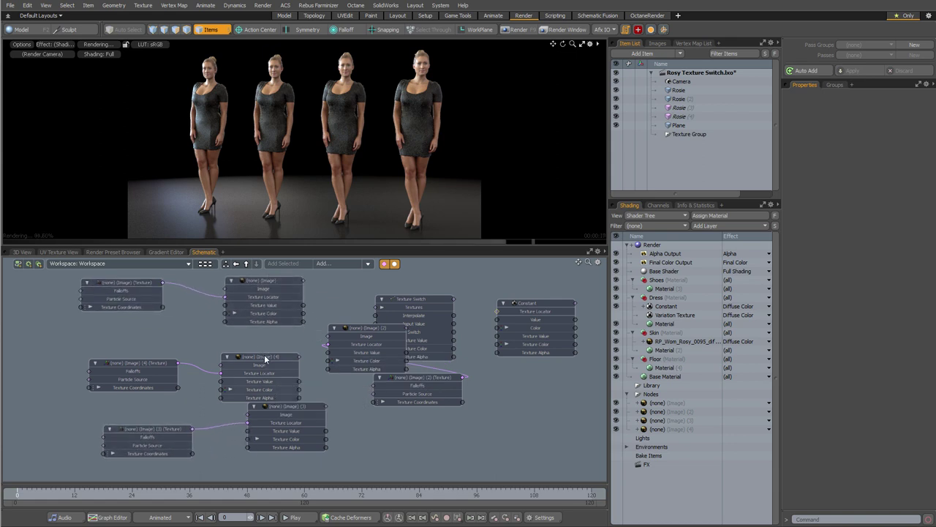
left_click_drag(267, 356, 269, 338)
left_click_drag(162, 365, 155, 354)
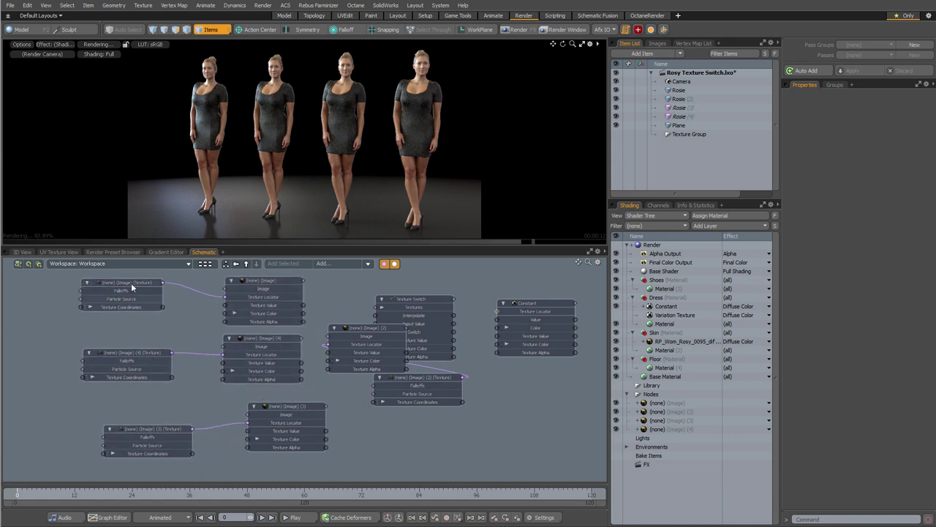
left_click_drag(131, 282, 132, 293)
left_click_drag(290, 408, 269, 399)
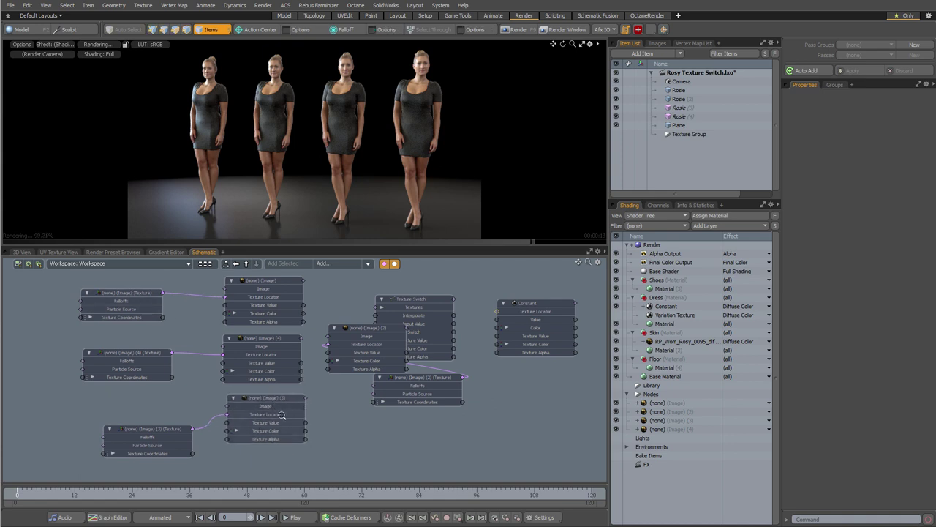
Place image copy (2) and its texture locator as the fourth row and tidy the column of Image Map nodes.
scroll(300, 409, "down", 2)
left_click_drag(213, 425, 204, 412)
left_click_drag(349, 356, 302, 439)
left_click_drag(388, 392, 183, 449)
left_click_drag(132, 310, 311, 476)
left_click_drag(285, 317, 287, 298)
Reposition the Constant node slightly further from the Texture Switch node.
left_click_drag(384, 318, 341, 321, "ctrl+alt")
left_click(373, 300)
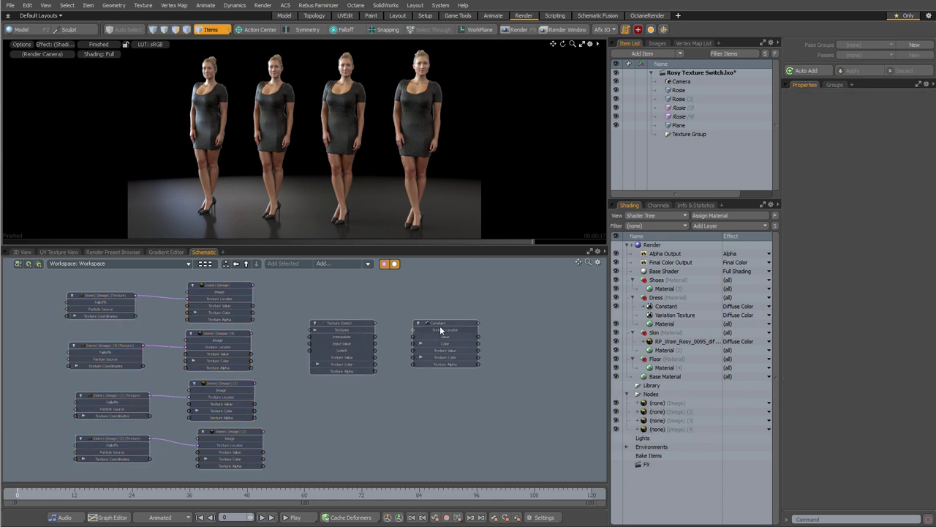
left_click_drag(440, 326, 454, 327)
left_click_drag(351, 307, 363, 305, "ctrl+alt")
Assign the abstract image to the original Image Map node.
left_click_drag(275, 296, 335, 306, "alt")
scroll(333, 304, "up", 3)
scroll(329, 300, "down", 3)
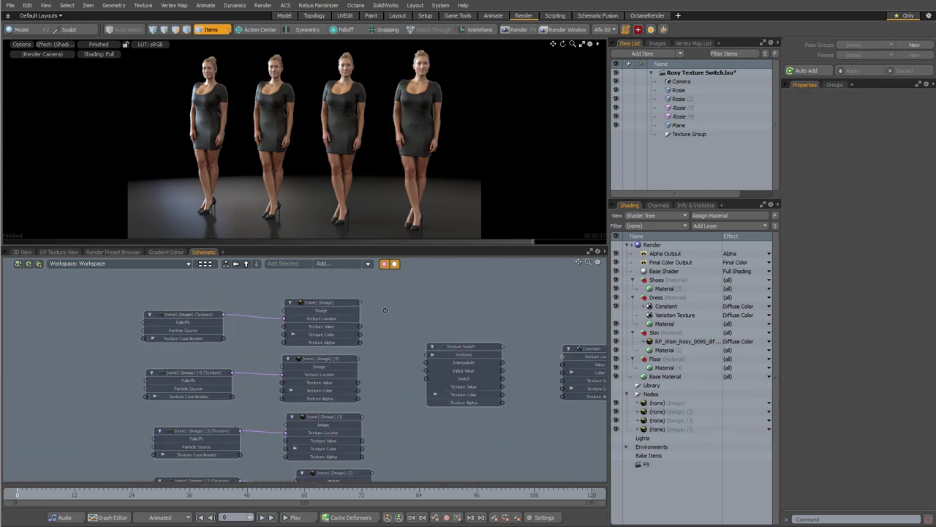
scroll(322, 296, "up", 2)
left_click(322, 296)
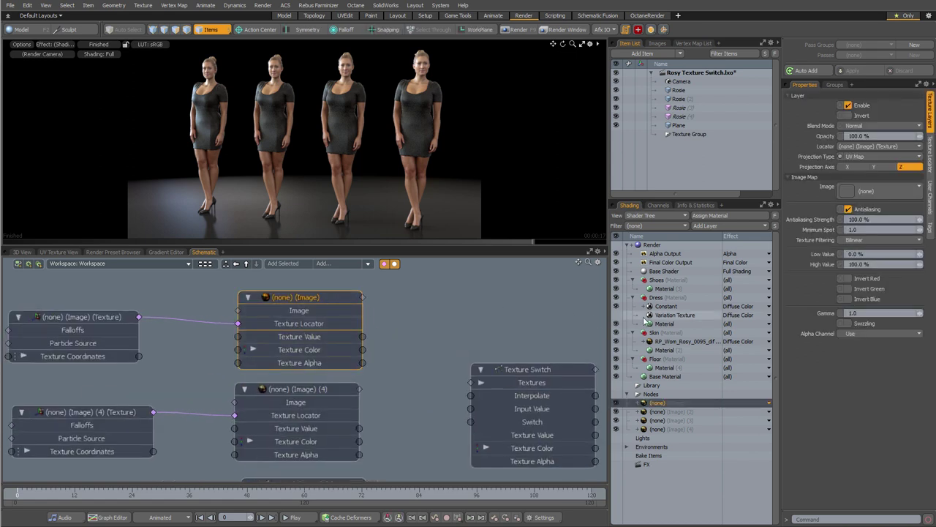
left_click(872, 192)
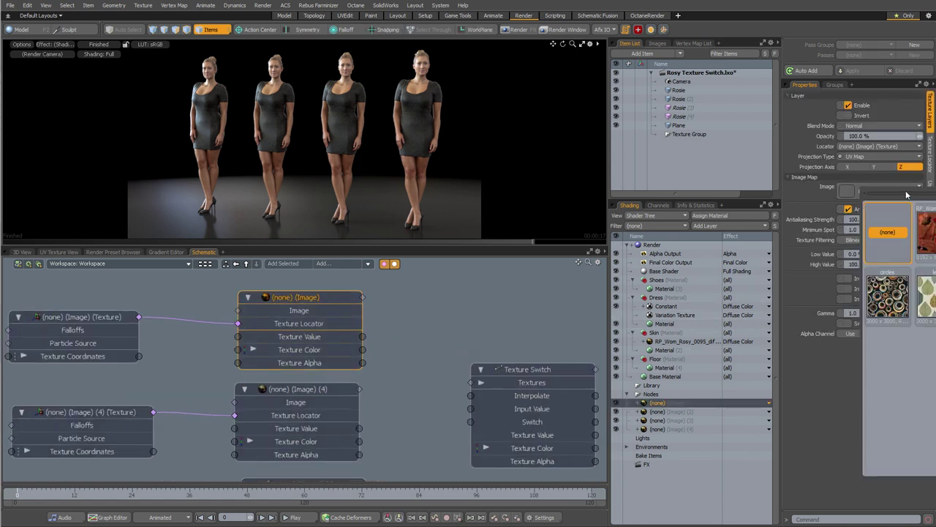
left_click_drag(893, 197, 934, 192)
left_click_drag(935, 287, 570, 234)
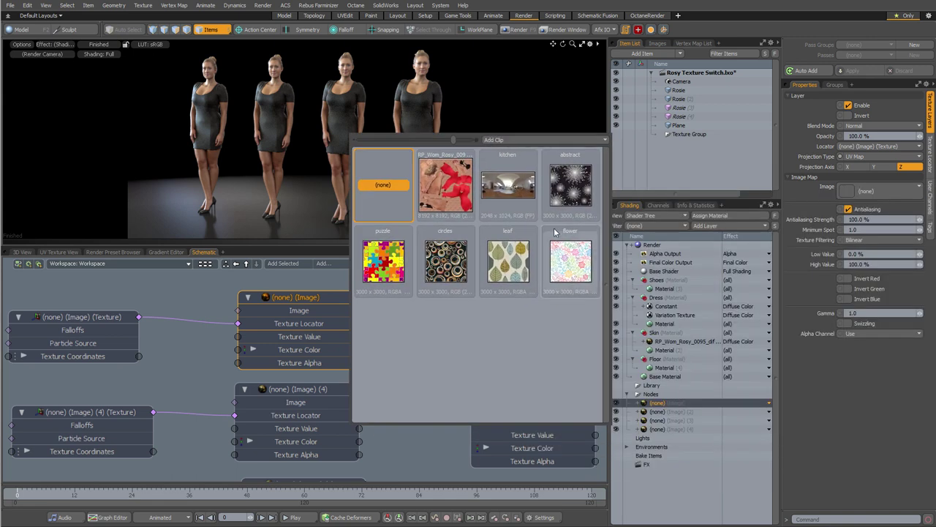
left_click(571, 191)
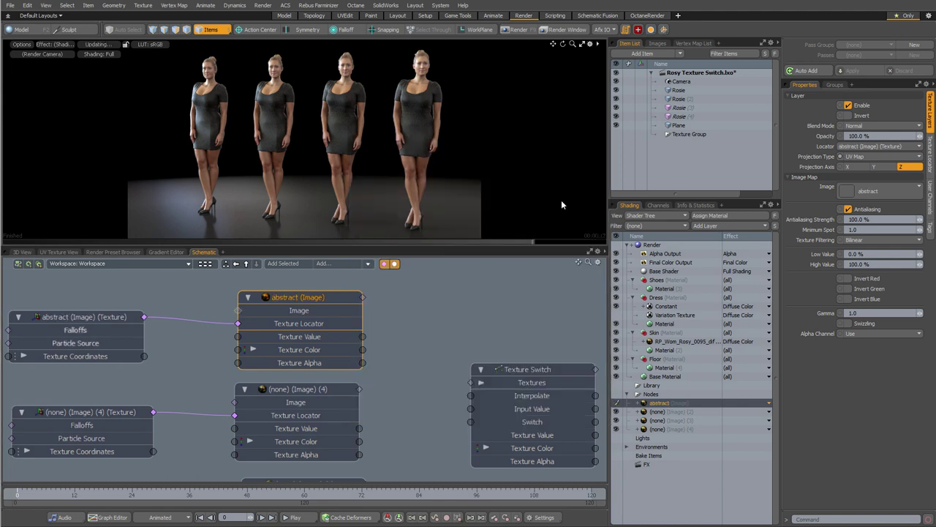
Assign the circles image to Image Map copy (4).
left_click(314, 389)
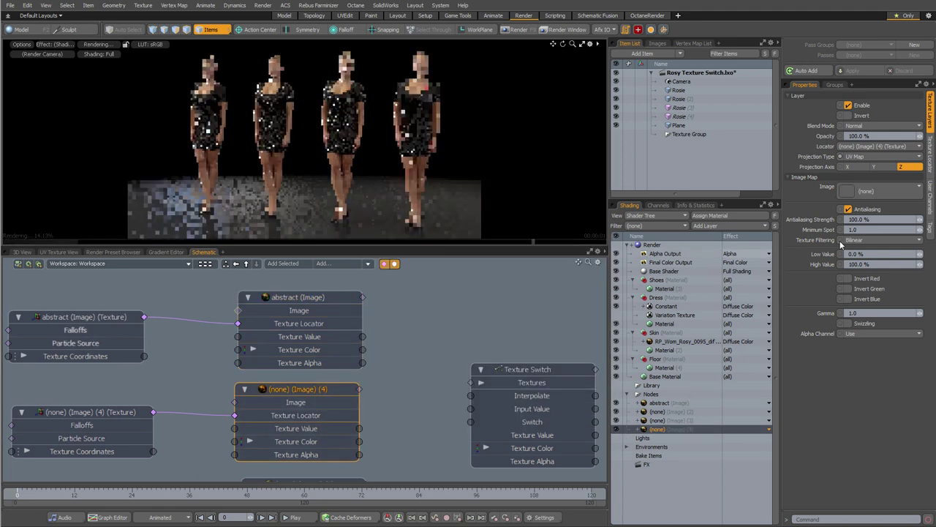
left_click(872, 191)
left_click(931, 329)
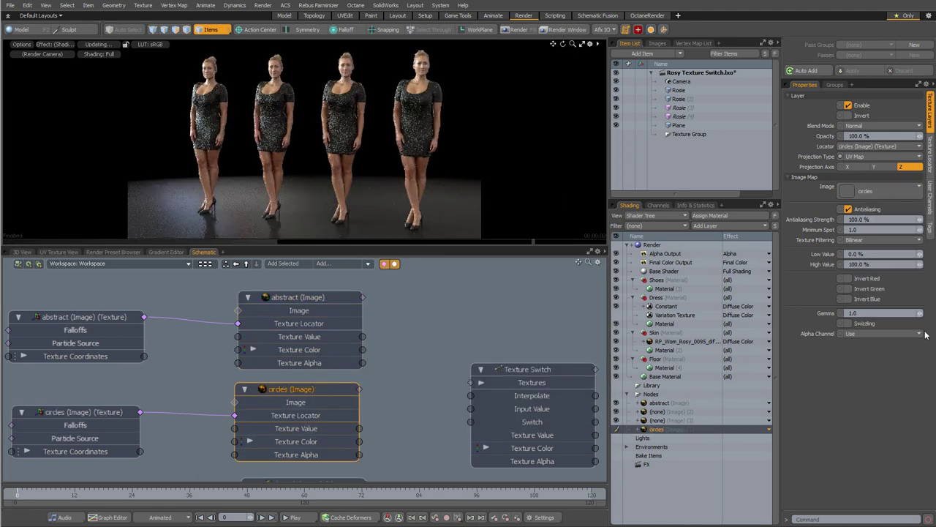
Assign the leaf image to Image Map copy (3).
scroll(403, 384, "down", 2)
scroll(388, 367, "down", 2)
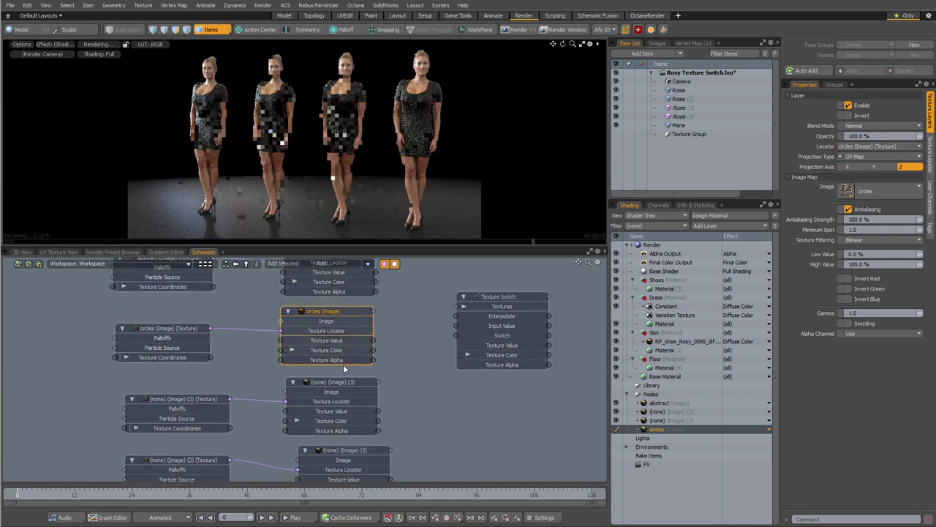
left_click(343, 382)
left_click(896, 190)
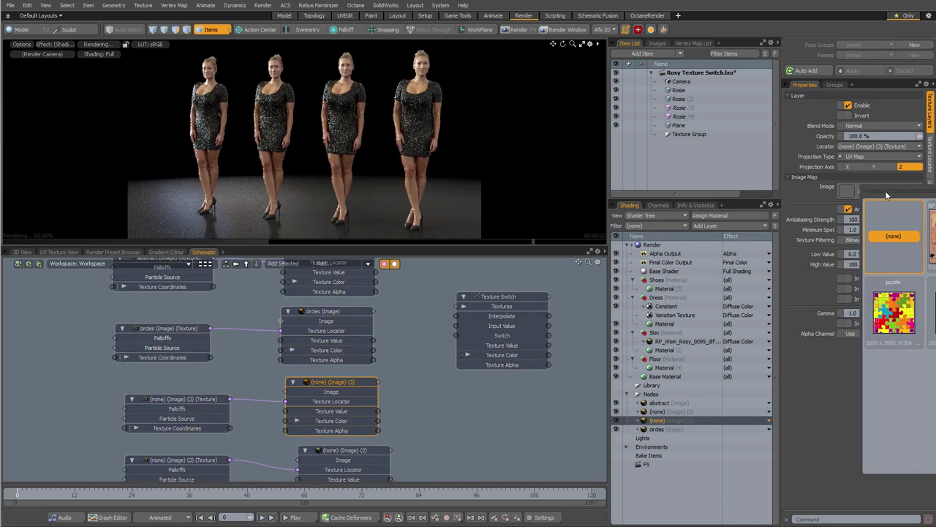
left_click(931, 316)
Assign the flower image to Image Map copy (2).
left_click_drag(430, 412, 428, 357, "alt")
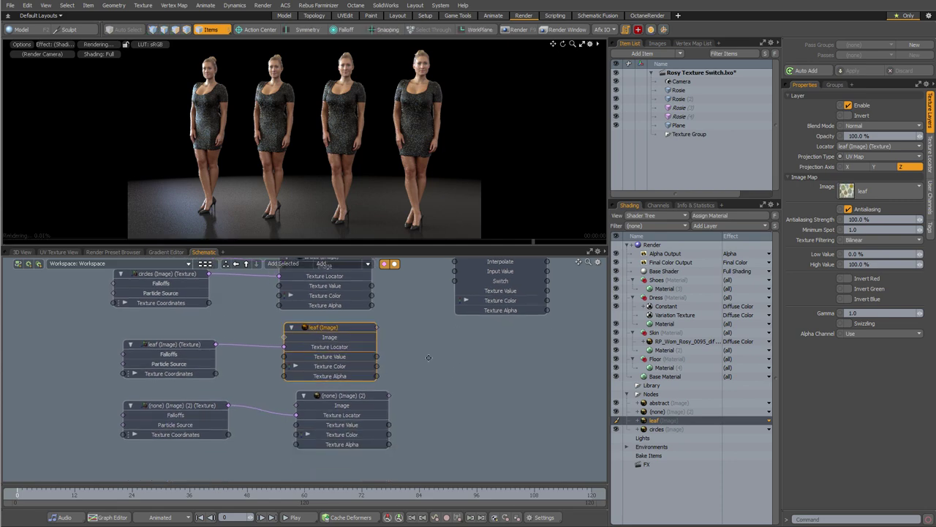
left_click(350, 397)
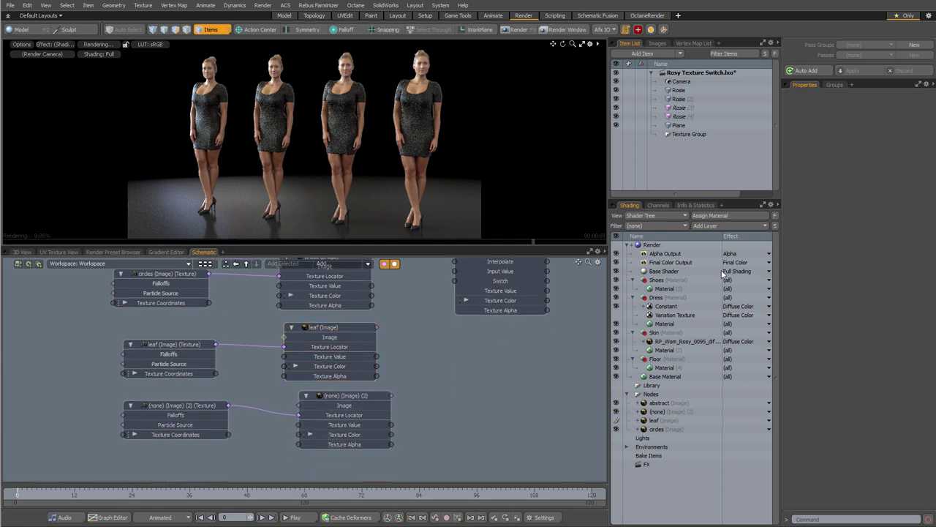
left_click(349, 396)
left_click(878, 190)
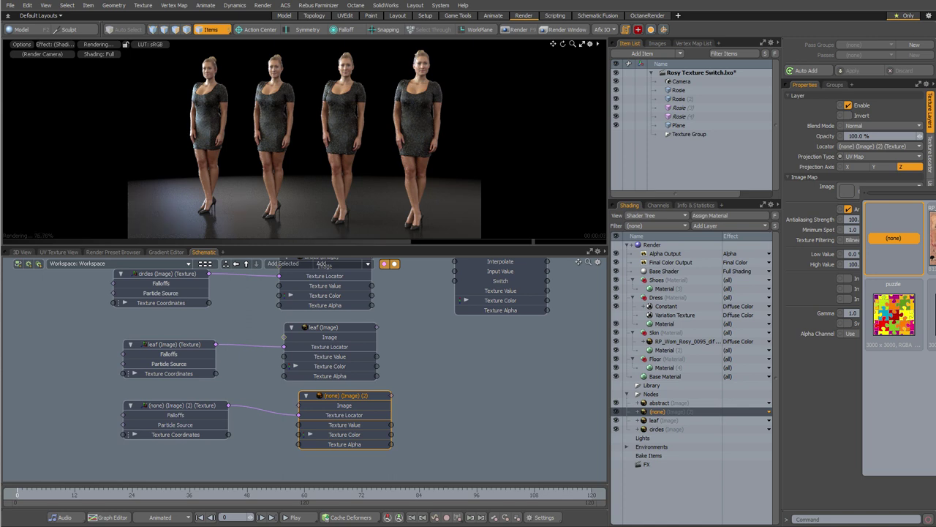
left_click_drag(930, 192, 572, 142)
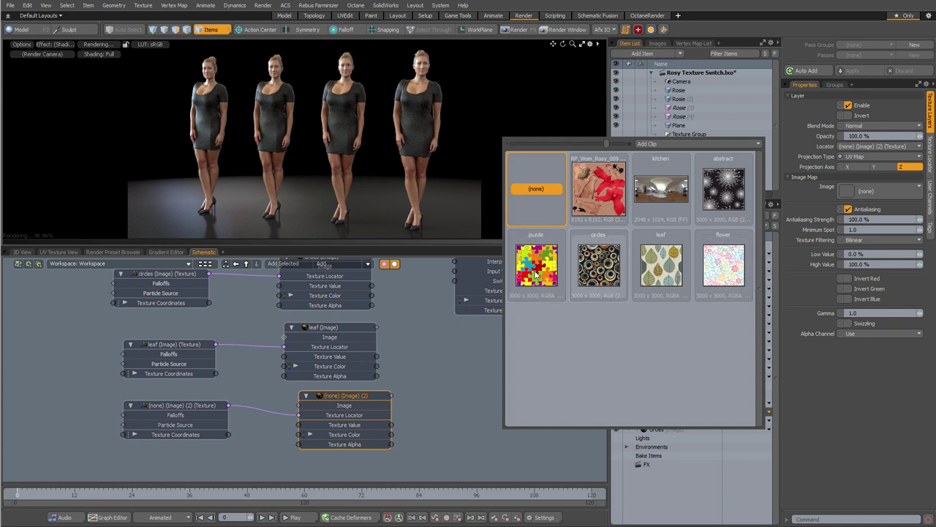
left_click(723, 271)
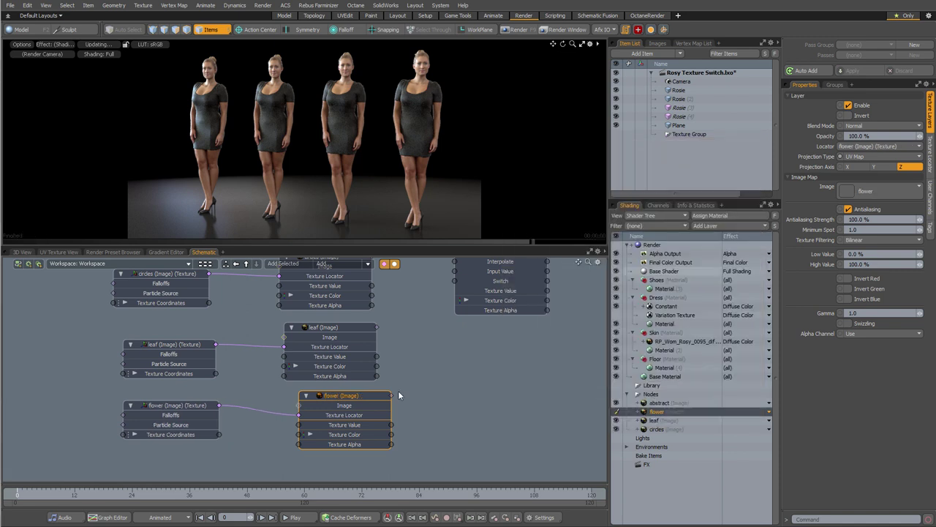
Reveal the abstract clip node linked to the abstract Image Map's Image input and place it above the texture locator.
left_click_drag(408, 379, 418, 395, "alt")
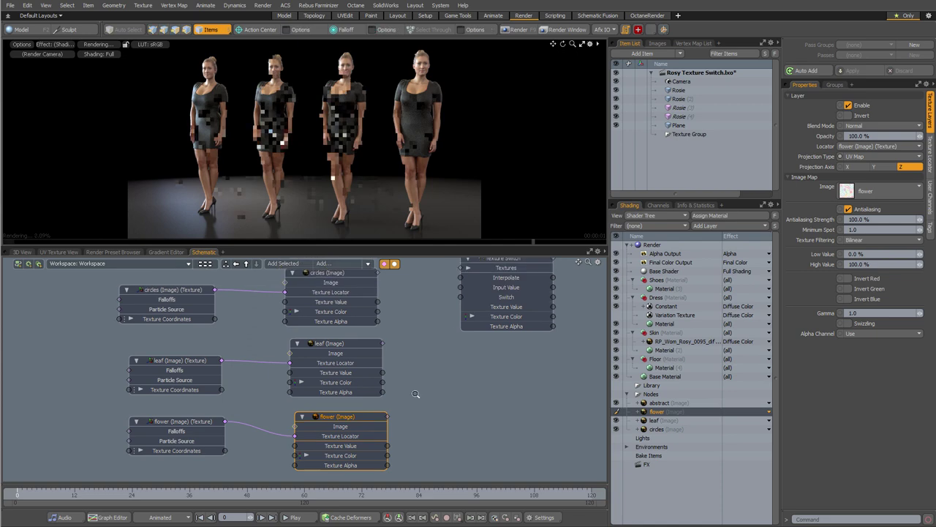
scroll(412, 396, "down", 2)
left_click_drag(408, 338, 414, 400, "alt")
scroll(292, 286, "up", 4)
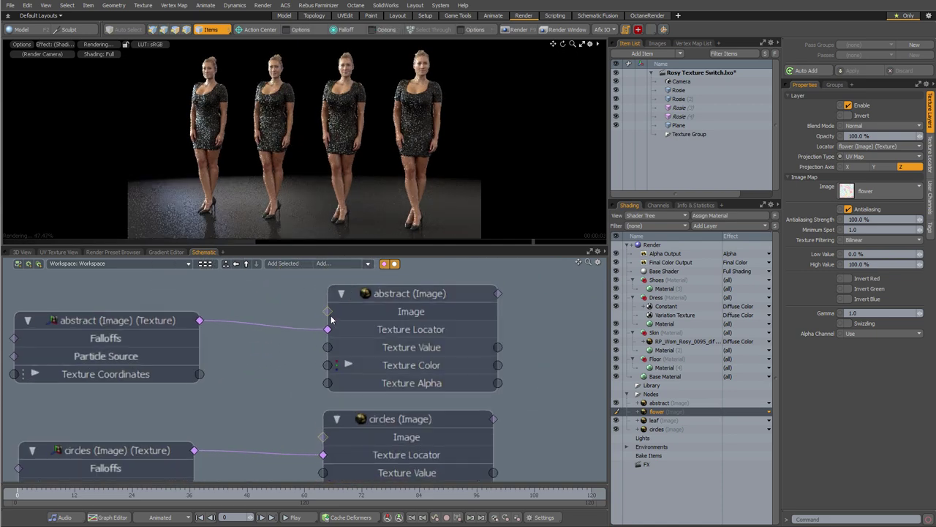
double_click(327, 311)
left_click_drag(236, 309, 221, 287)
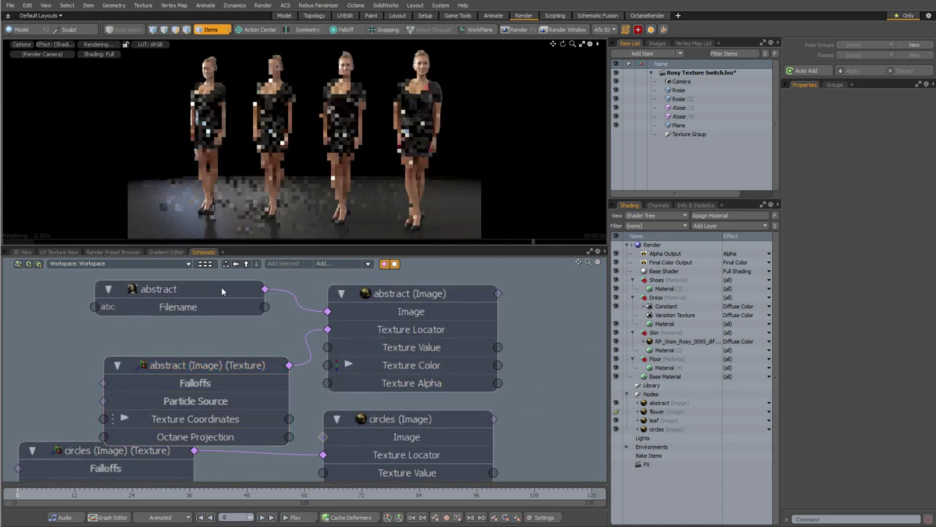
left_click_drag(211, 375, 246, 368)
Move the Constant node closer to the Texture Switch node.
scroll(192, 343, "down", 4)
left_click_drag(421, 341, 325, 340, "alt")
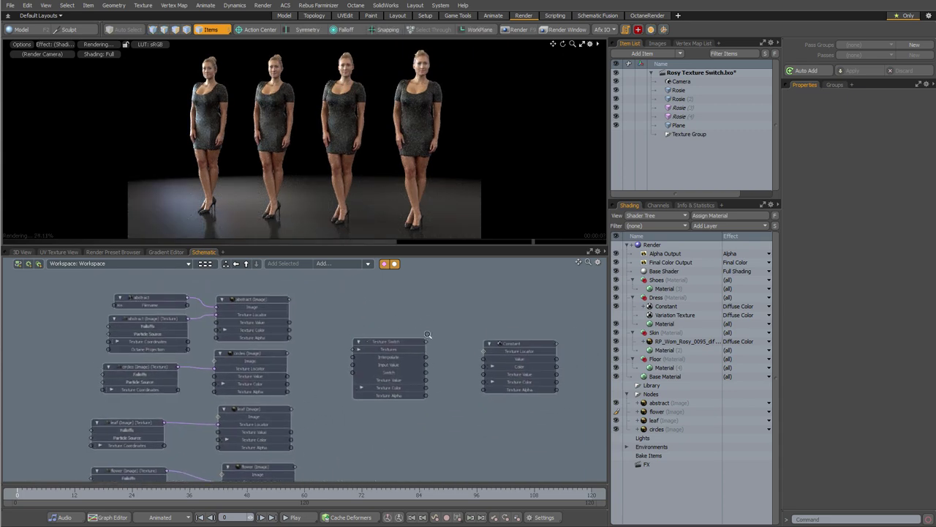
scroll(427, 333, "up", 3)
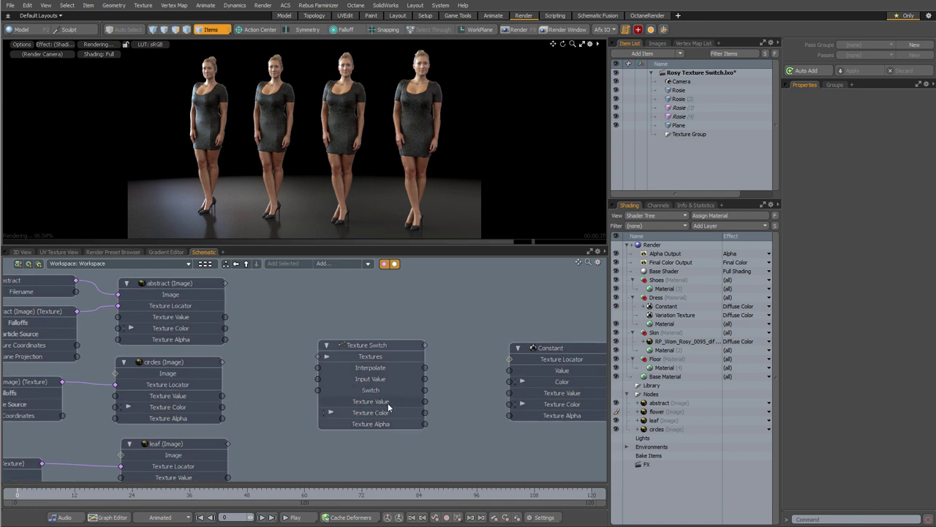
left_click_drag(426, 412, 457, 405)
left_click_drag(502, 385, 372, 413)
left_click_drag(555, 350, 519, 358)
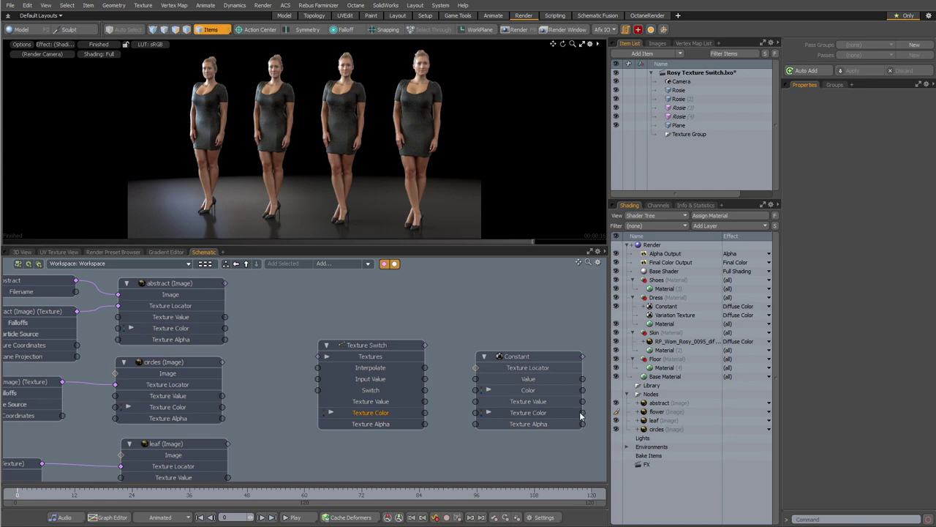
left_click_drag(536, 374, 528, 368)
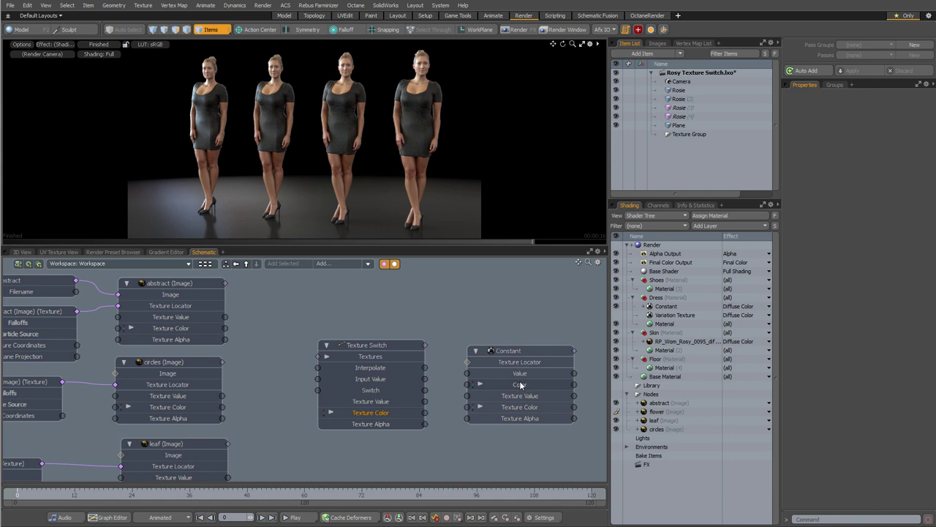
Link the Texture Switch's Texture Color output to the Constant's Color input.
left_click(574, 408)
left_click_drag(426, 413, 441, 414)
left_click_drag(453, 383, 468, 385)
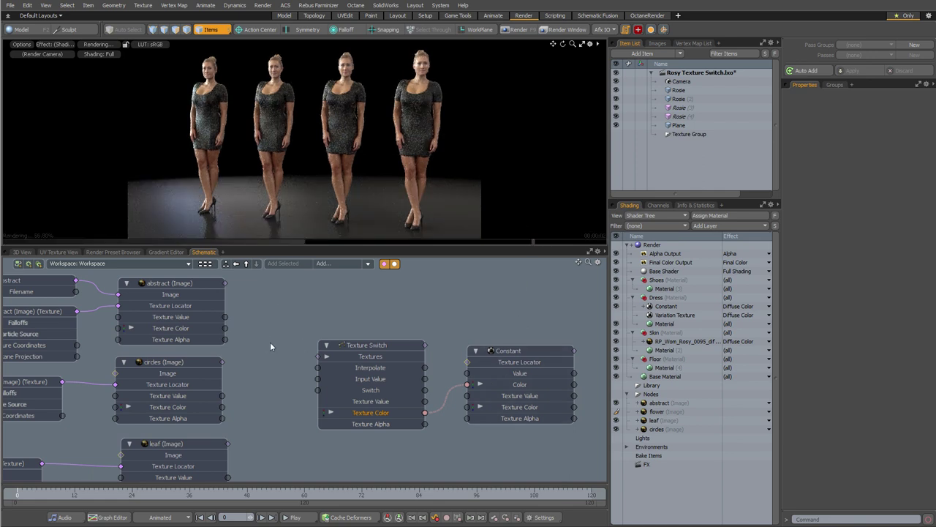
scroll(271, 342, "down", 3)
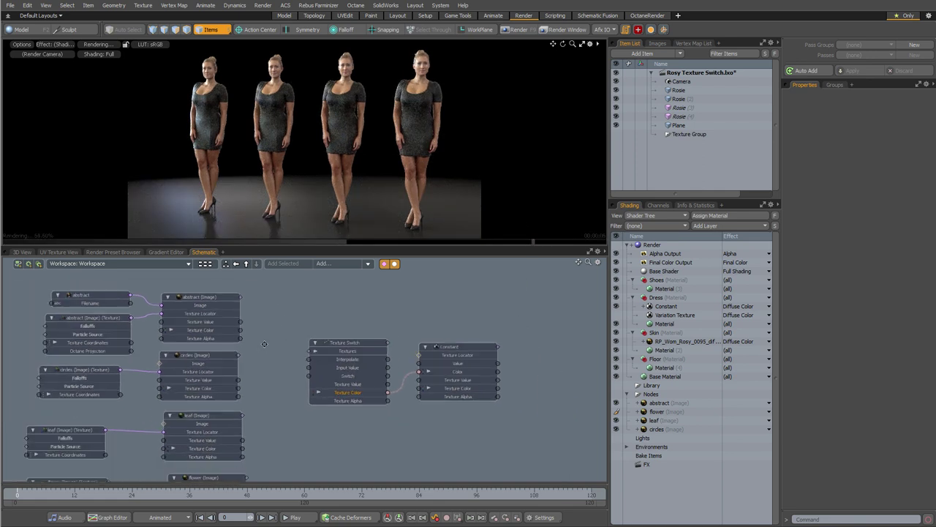
Link the circles Image Map's Texture Value output to the Texture Switch's Input Value, and the abstract Image Map itself to its Textures input.
scroll(272, 346, "up", 3)
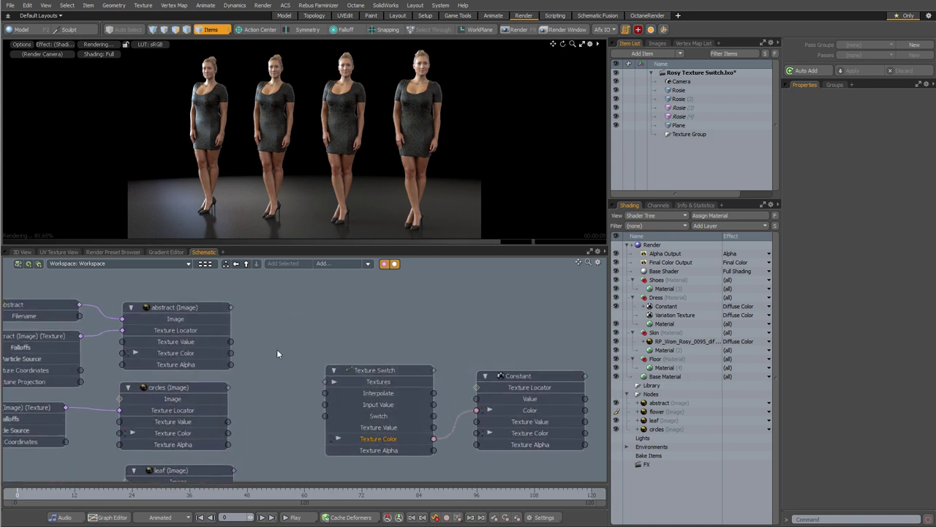
left_click_drag(272, 360, 272, 300, "alt")
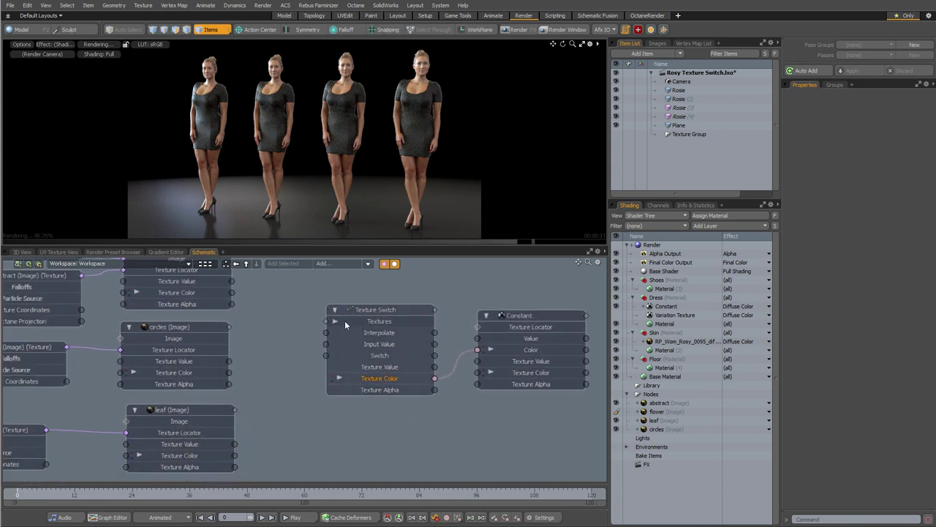
scroll(296, 340, "up", 2)
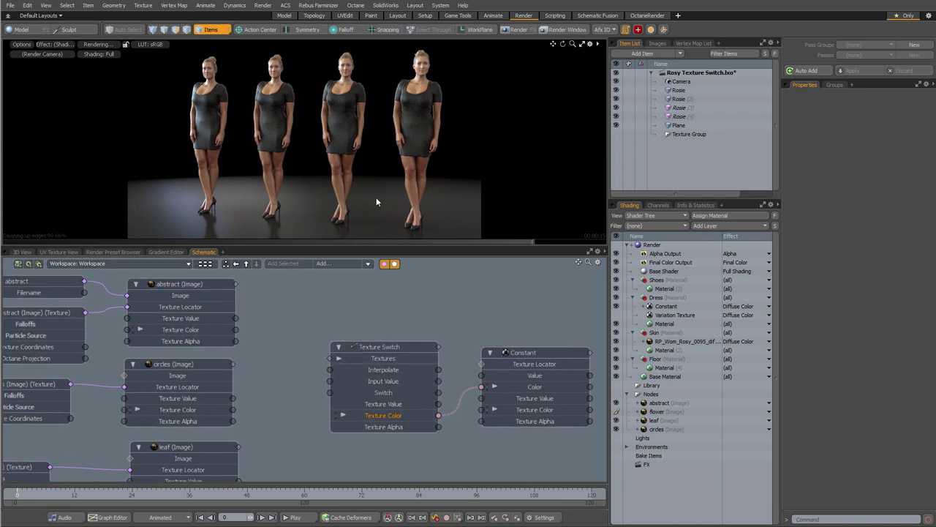
left_click_drag(285, 332, 279, 338, "ctrl+alt")
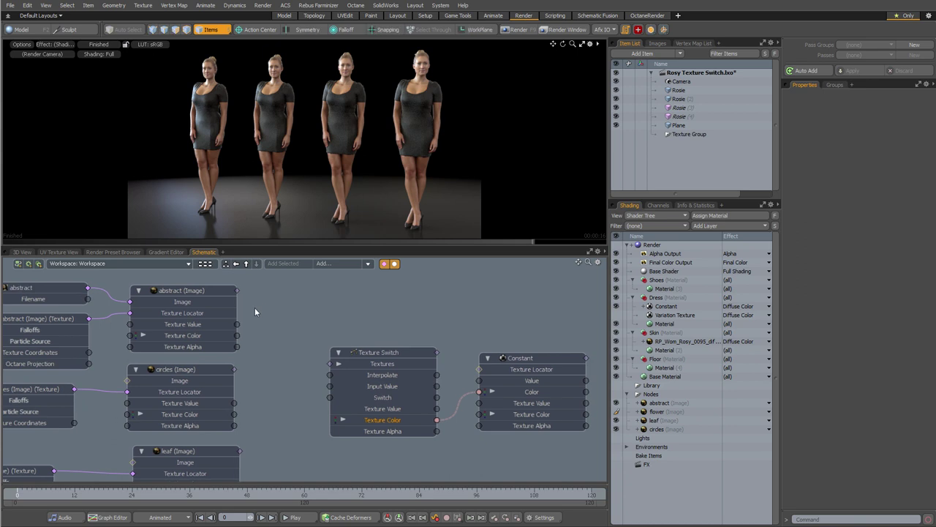
scroll(282, 330, "down", 1)
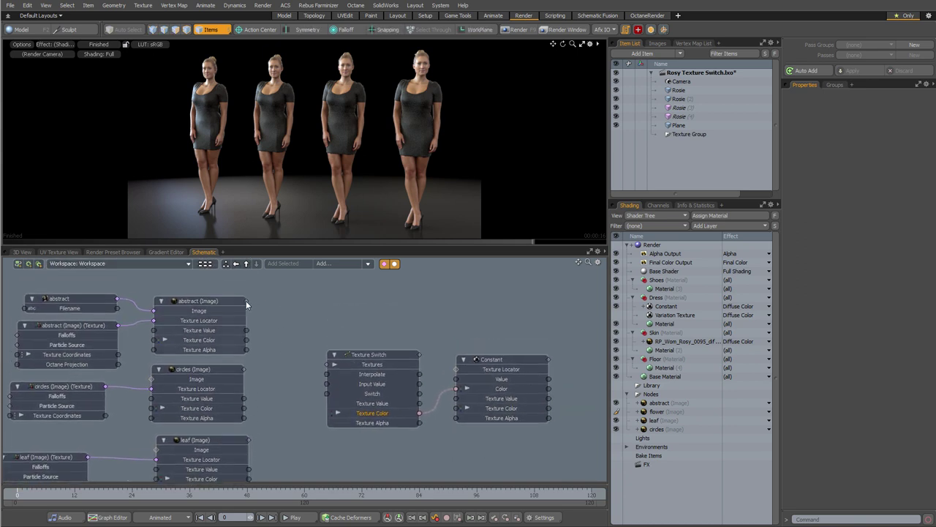
left_click_drag(291, 294, 317, 322)
left_click_drag(318, 321, 315, 316)
left_click_drag(245, 398, 326, 384)
left_click_drag(246, 300, 343, 365)
Show only the channel links in the schematic, only the item links, and both link types together.
left_click(384, 265)
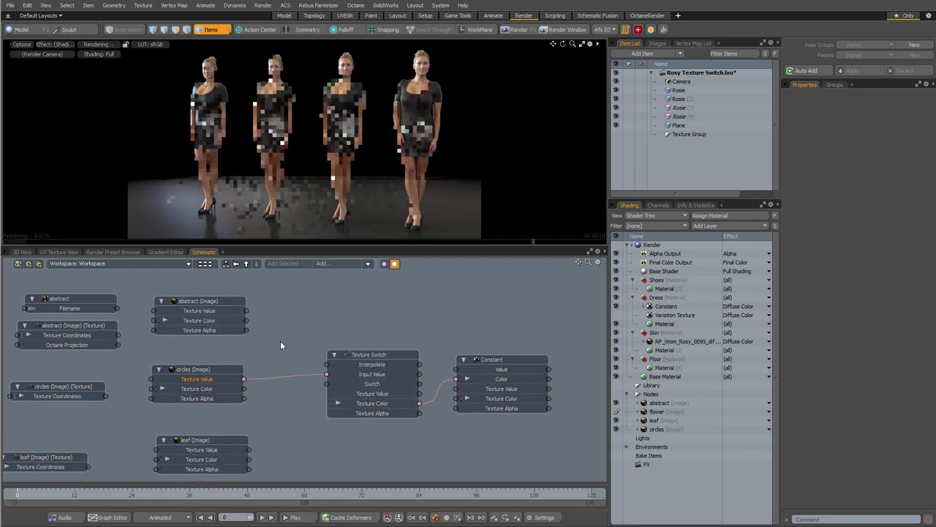
left_click(384, 265)
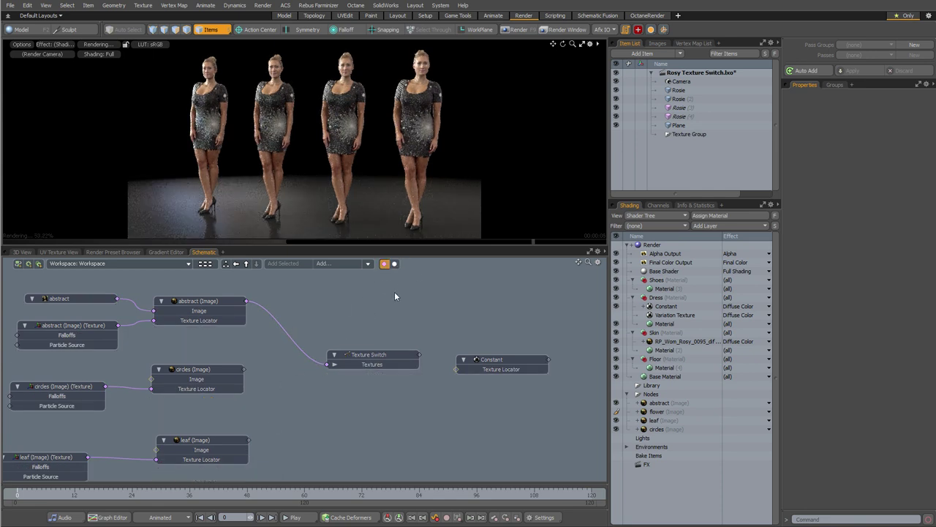
left_click(395, 264)
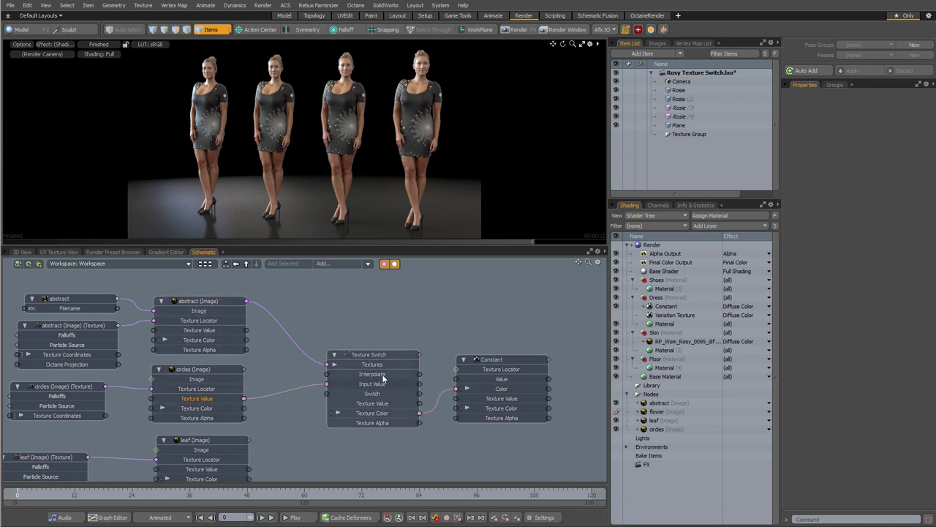
Move the Constant node farther from the Texture Switch, expand its Color input into R, G and B, and collapse it again.
left_click_drag(492, 365, 523, 383)
left_click(498, 405)
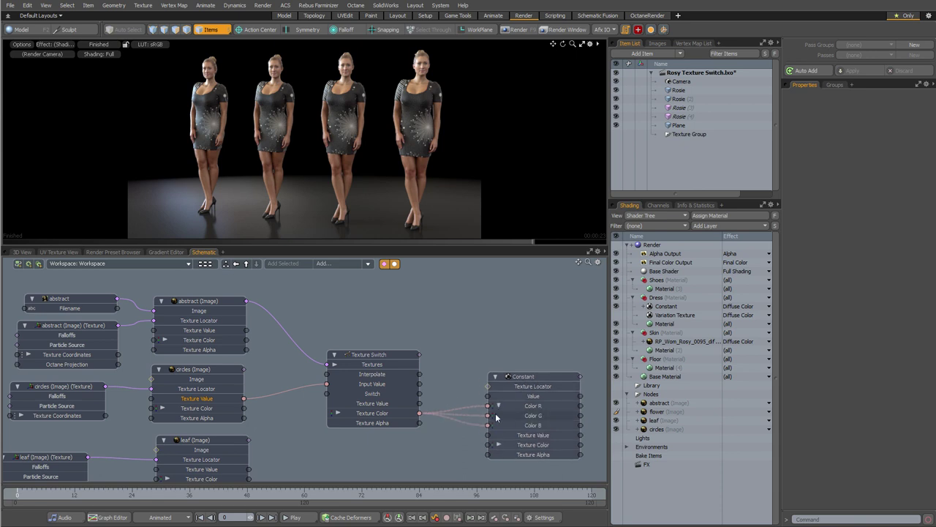
left_click(304, 351)
left_click_drag(349, 316, 341, 303, "alt")
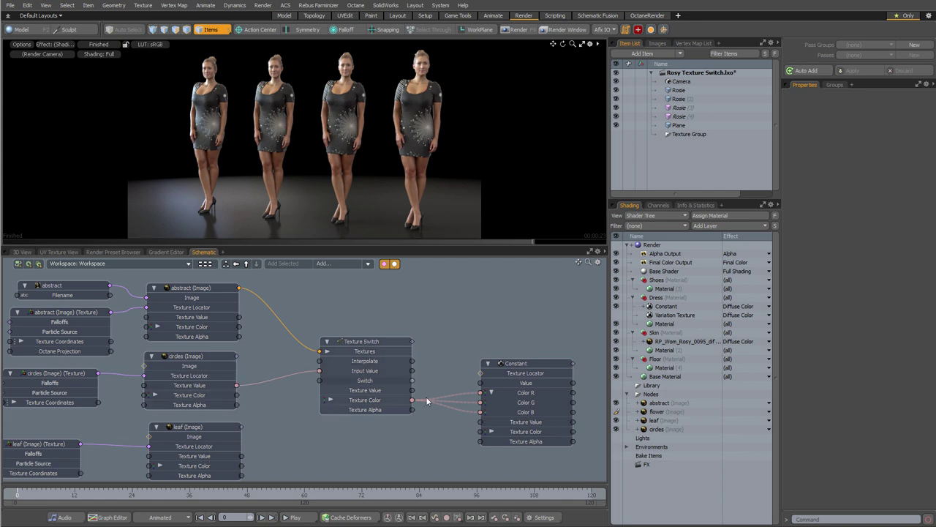
left_click(490, 393)
left_click(490, 393)
left_click(490, 393)
Link the circles, leaf and flower Image Maps, in that order, to the Texture Switch's Textures input after the abstract map.
scroll(386, 316, "down", 2)
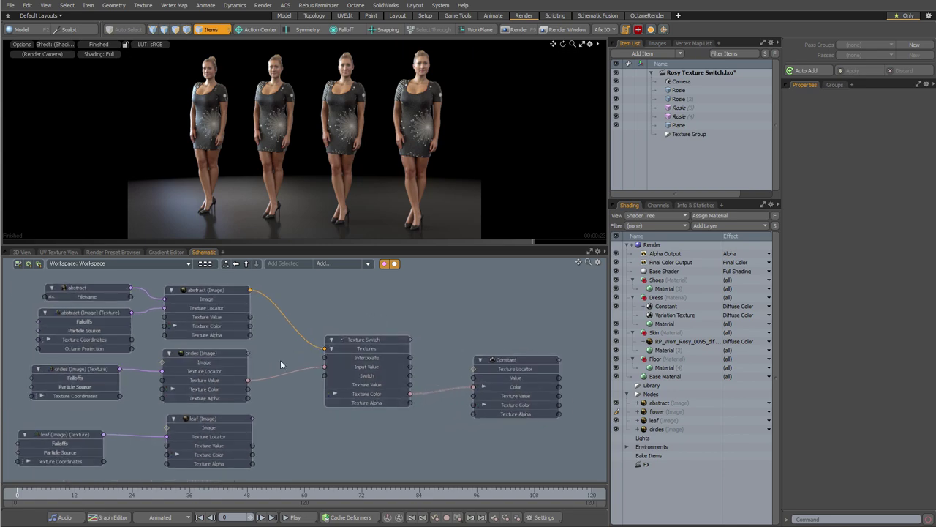
scroll(323, 328, "up", 5)
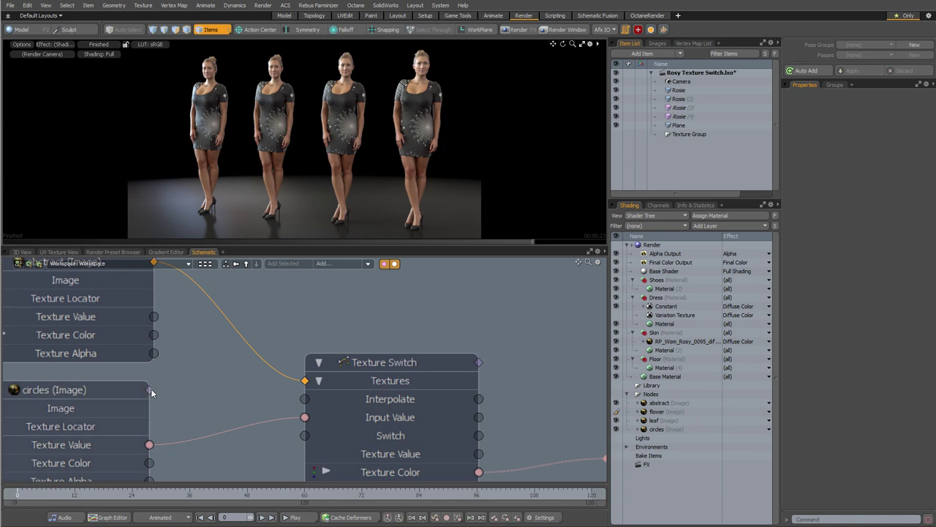
left_click_drag(149, 390, 305, 389)
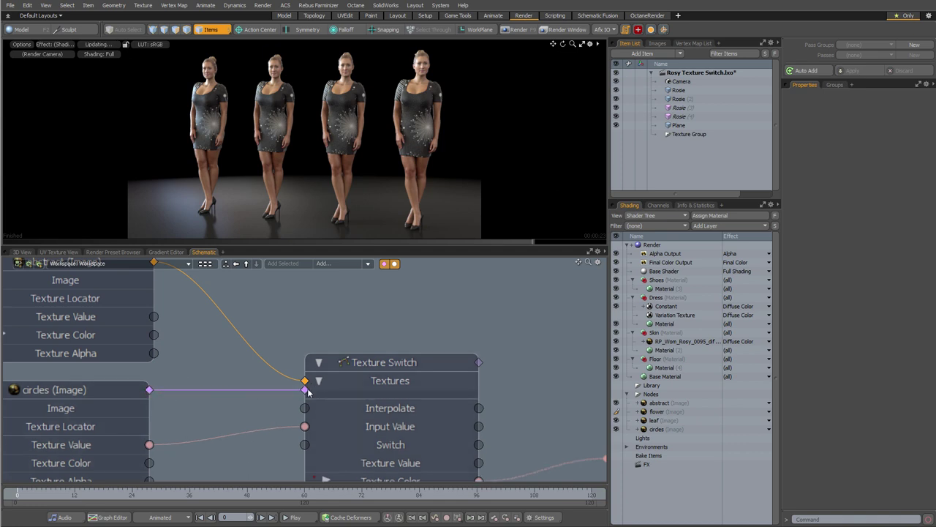
scroll(205, 421, "down", 2)
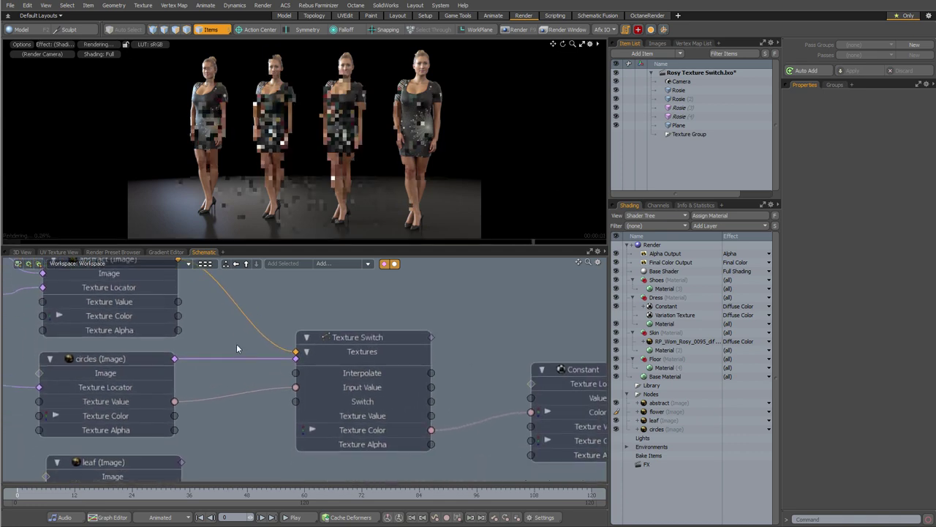
left_click_drag(182, 461, 315, 366)
scroll(221, 420, "down", 4)
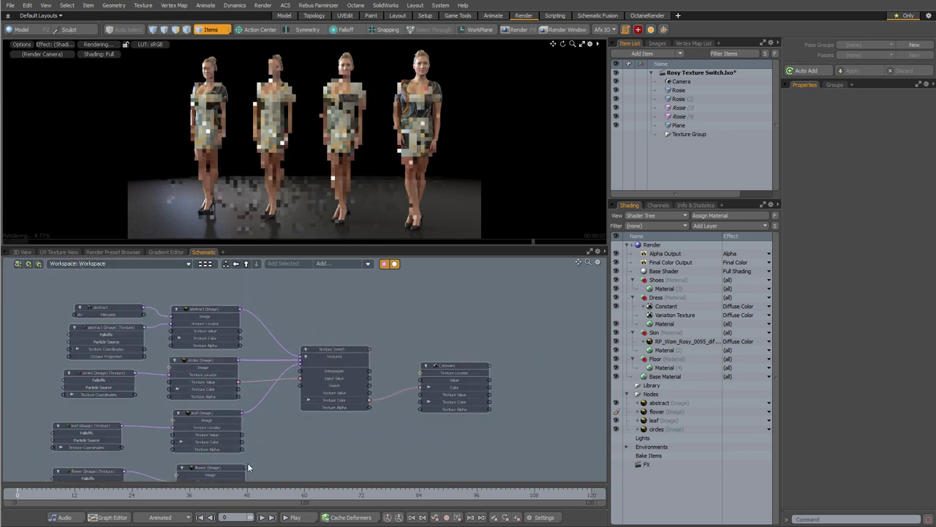
left_click_drag(244, 467, 313, 365)
Expand the Texture Switch's Textures input to display each linked Image Map's connection separately.
scroll(321, 354, "up", 2)
scroll(321, 354, "up", 4)
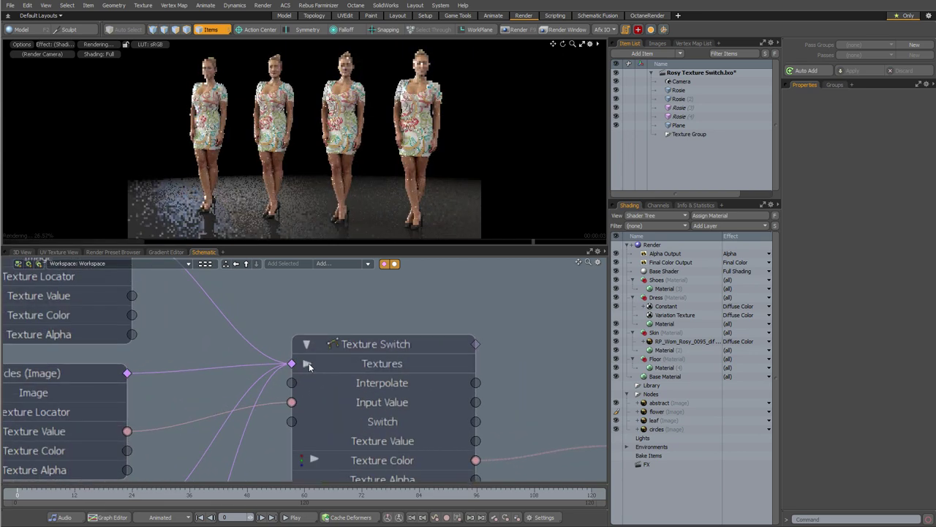
left_click(308, 364)
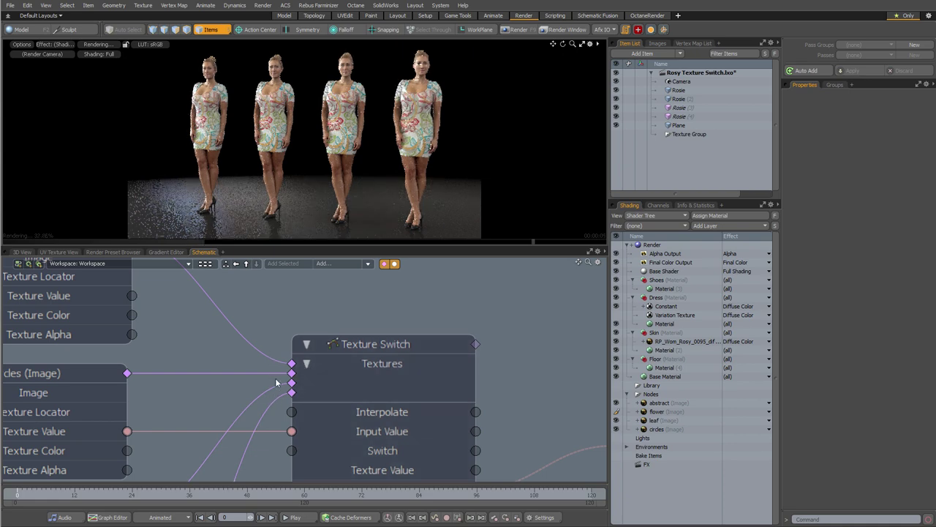
scroll(248, 345, "down", 3)
scroll(249, 345, "down", 2)
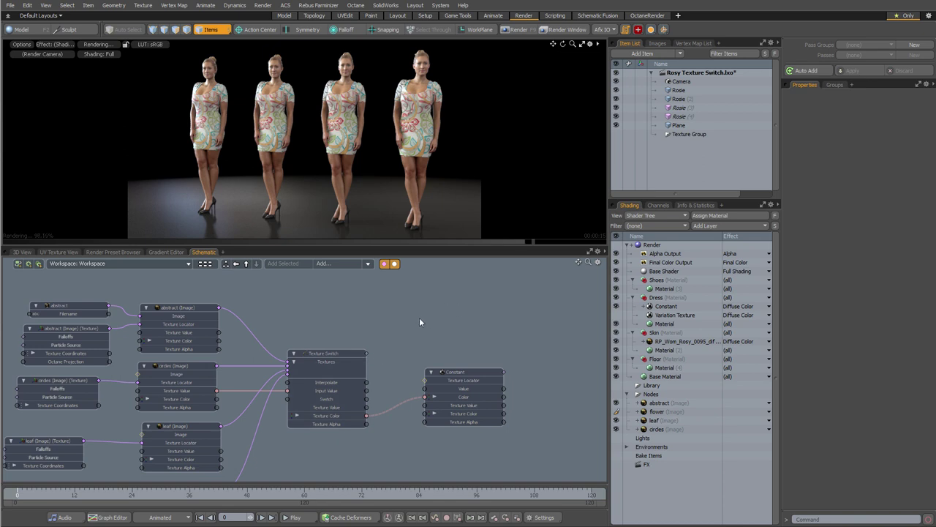
Move the flower texture locator down and reveal the flower clip node above it, linked to the flower Image Map's Image input.
scroll(419, 319, "down", 2)
left_click_drag(412, 313, 397, 302, "alt")
scroll(313, 310, "up", 1)
left_click_drag(320, 440, 374, 383, "alt")
left_click_drag(153, 404, 160, 436)
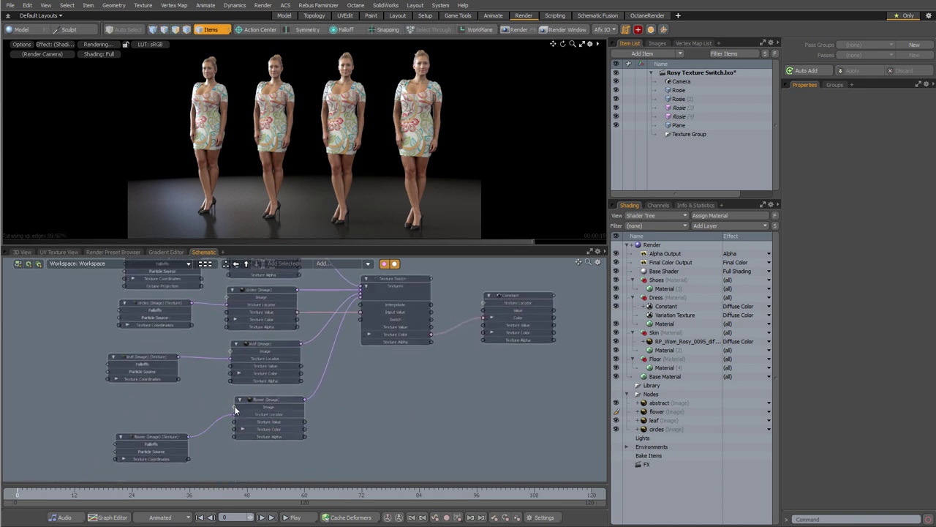
left_click(234, 407)
left_click_drag(184, 405, 243, 396, "ctrl+alt")
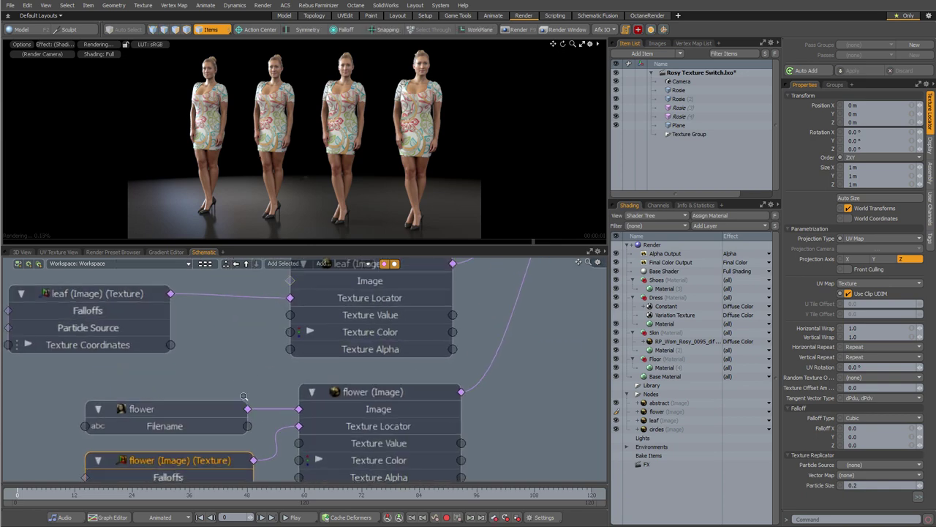
Enlarge the render preview by lowering its border with the schematic, keeping the Texture Switch and its linked nodes in view.
left_click_drag(302, 253, 302, 301)
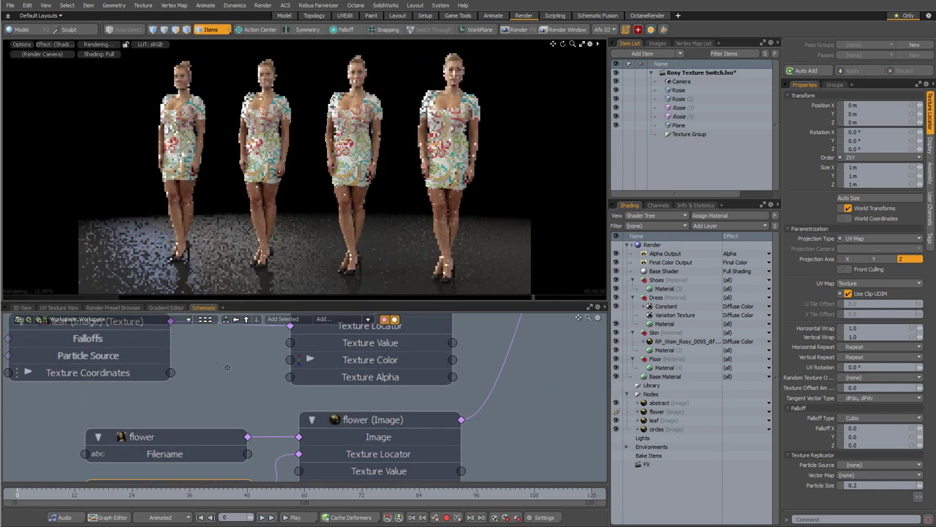
left_click_drag(250, 416, 239, 359, "alt")
scroll(239, 359, "down", 3)
left_click_drag(471, 369, 397, 433, "alt")
left_click_drag(385, 322, 358, 363, "alt")
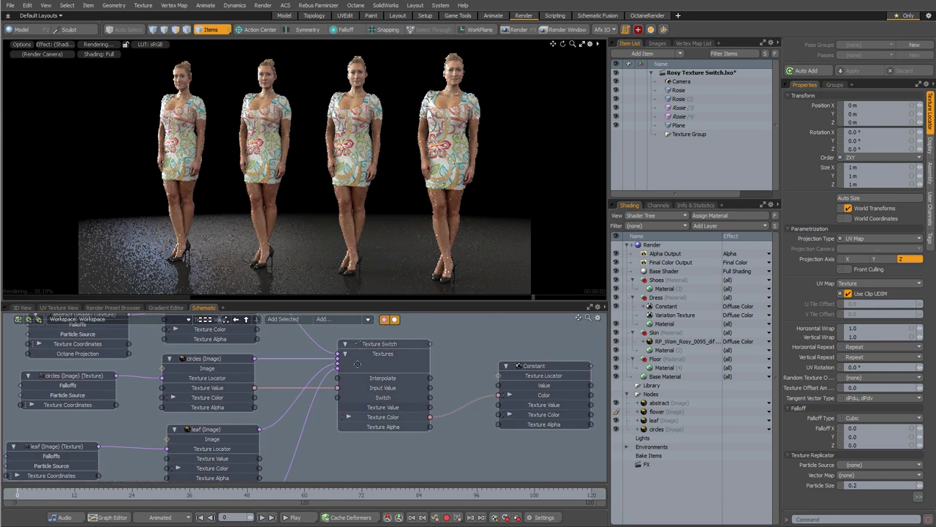
Set the Texture Switch's Switch option to Particle ID Value.
scroll(357, 363, "up", 3)
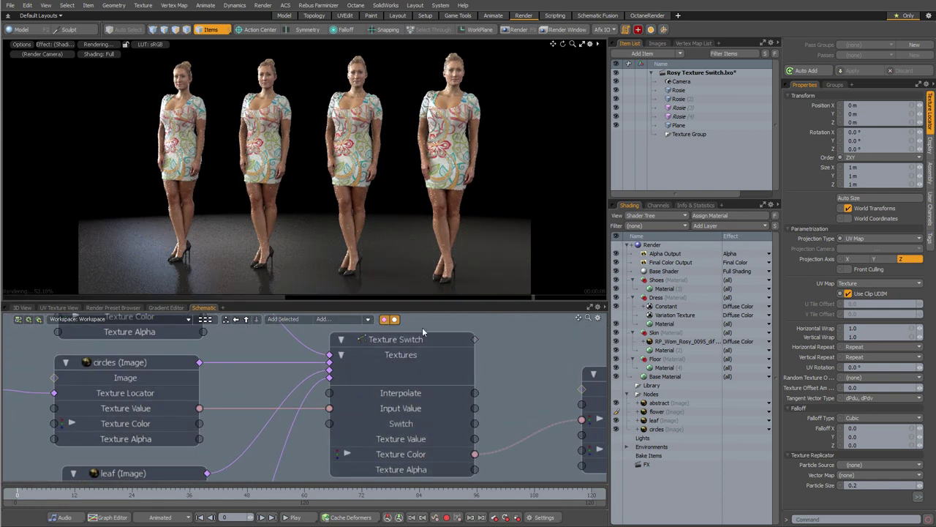
left_click(416, 338)
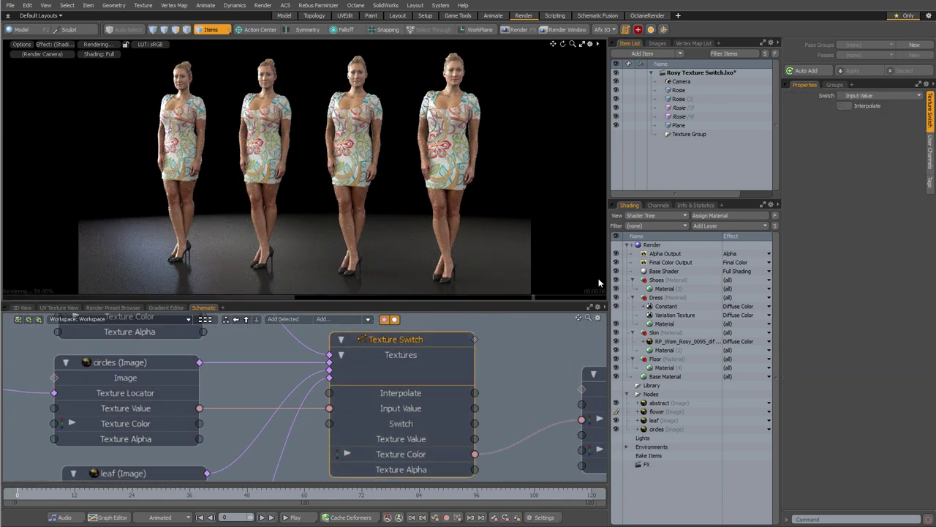
left_click(861, 95)
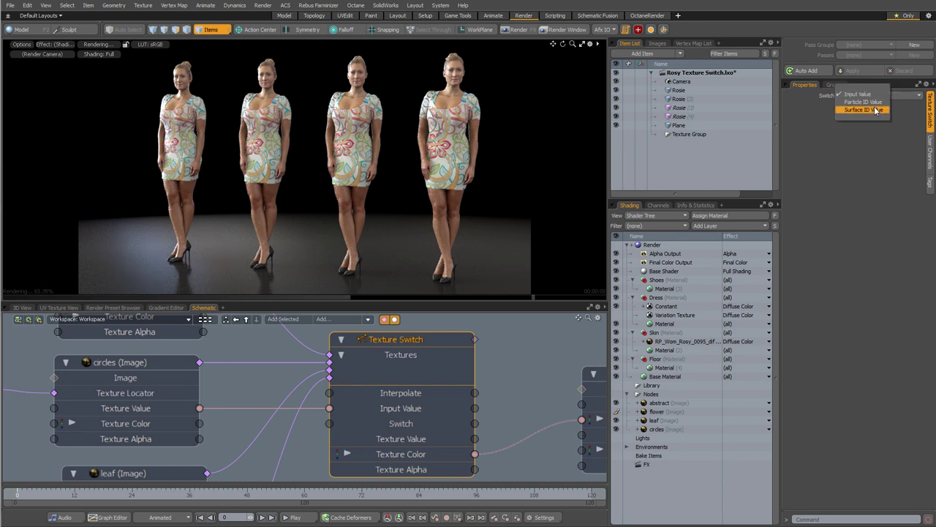
left_click(874, 102)
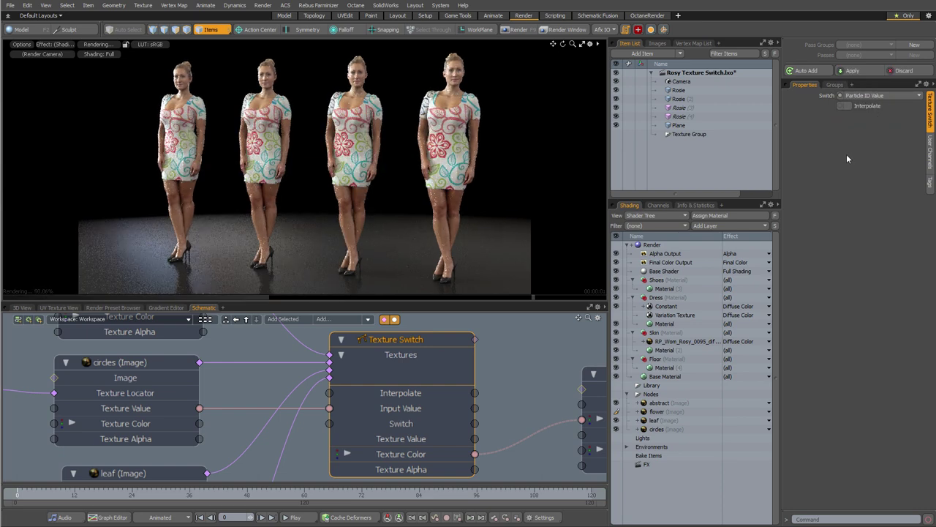
Add the first Rosie mesh to the Texture Switch selection and display the channels of both, including Particle ID.
left_click(687, 93)
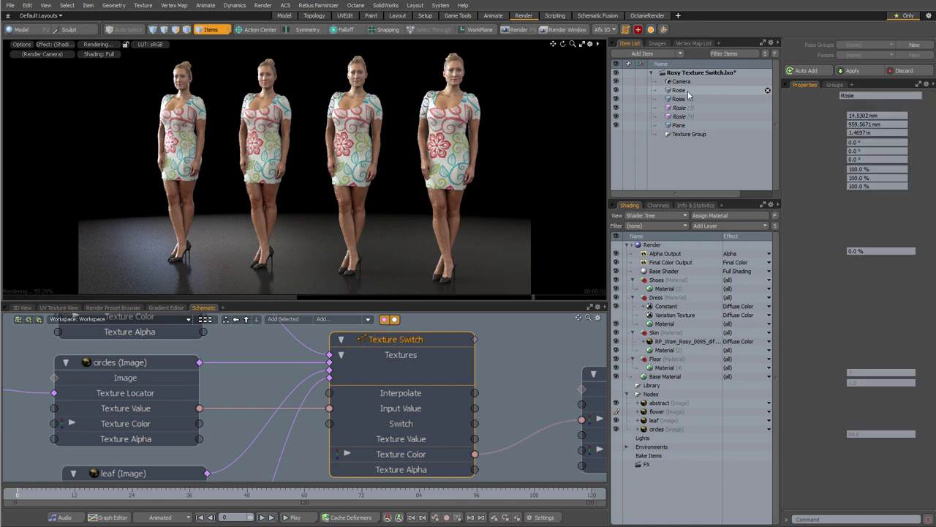
left_click(660, 206)
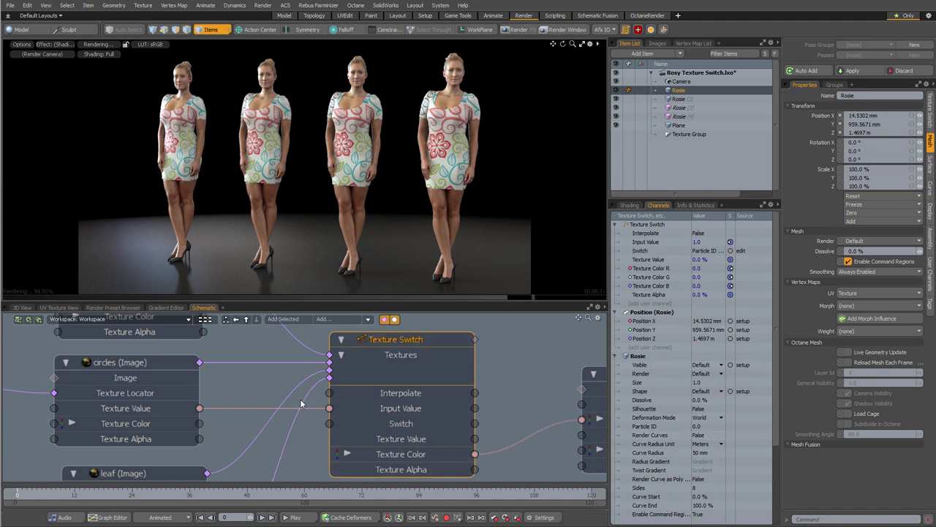
scroll(300, 399, "down", 5)
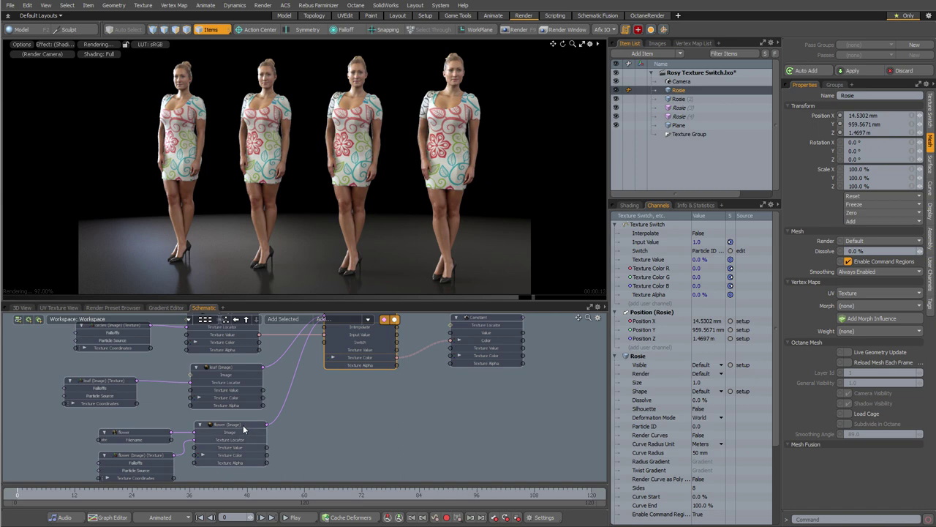
scroll(359, 370, "up", 5)
scroll(311, 374, "up", 1)
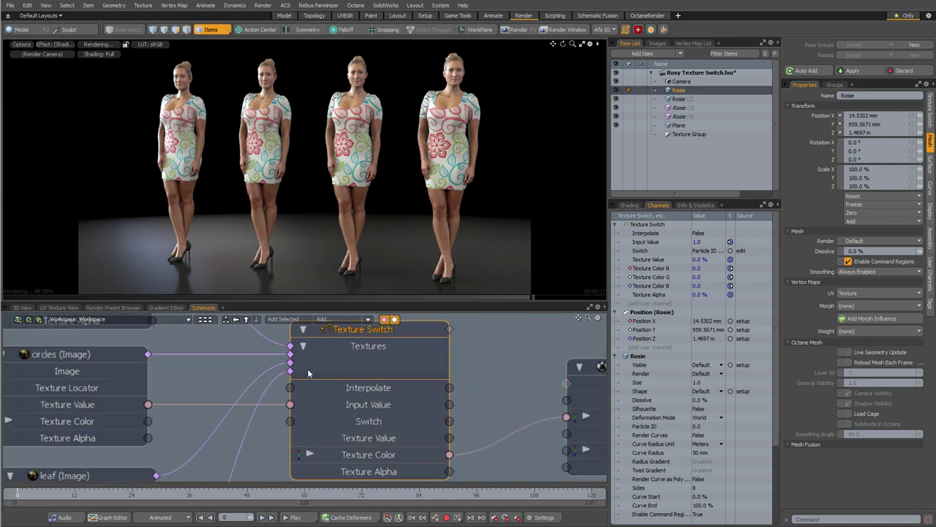
Remove the abstract Image Map's link to the Texture Switch and relink it as the first Textures input.
mouse_move(308, 373)
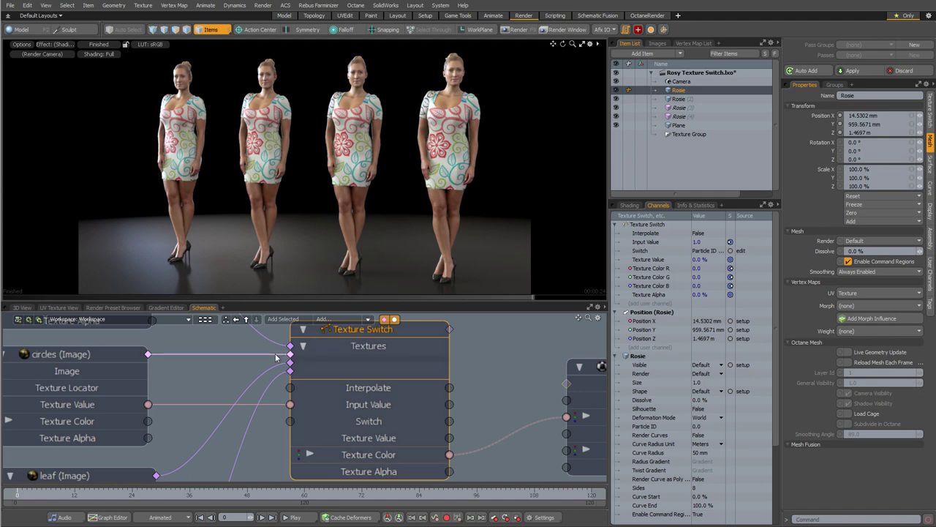
key("Delete")
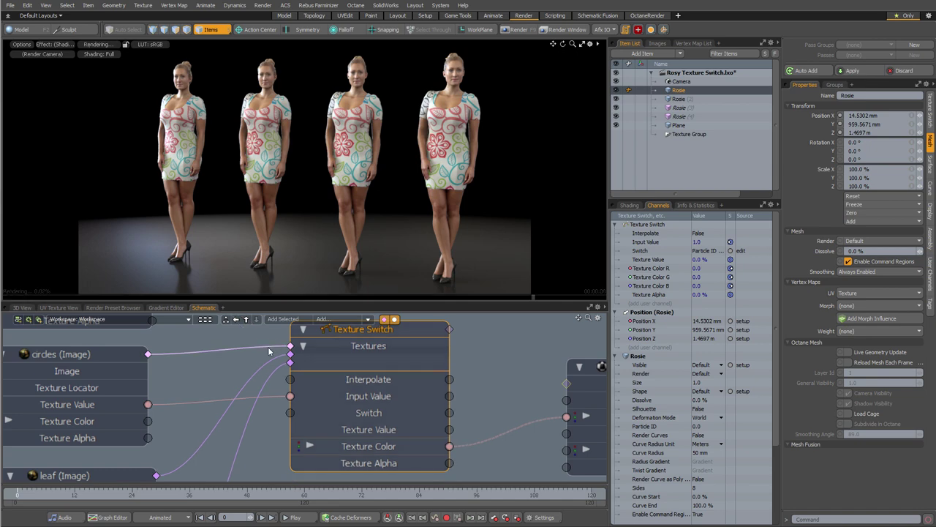
scroll(276, 337, "down", 2)
left_click_drag(216, 330, 219, 411, "alt")
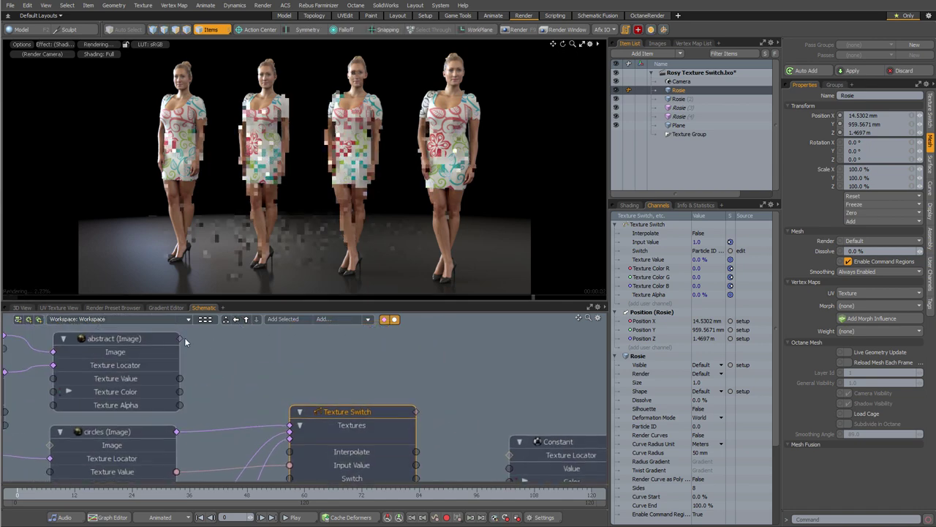
left_click_drag(180, 339, 336, 341)
scroll(330, 361, "up", 3)
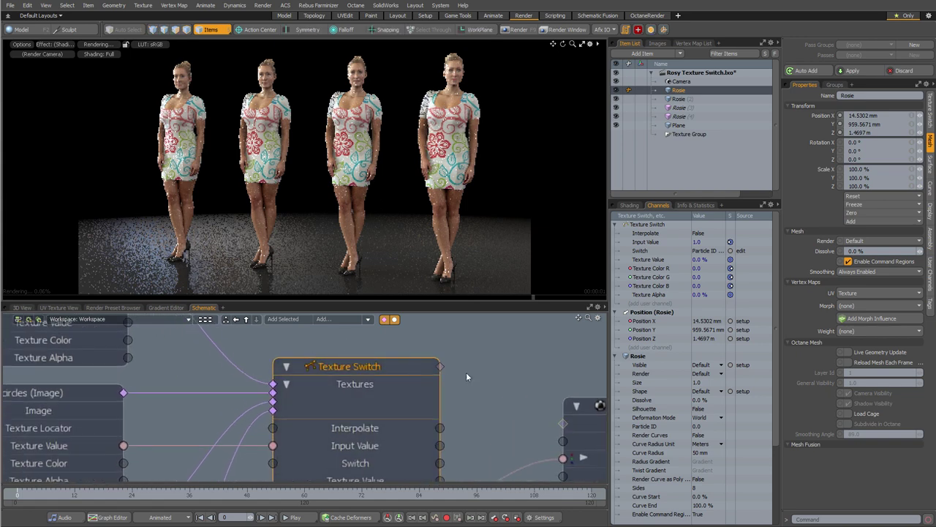
scroll(495, 378, "down", 6)
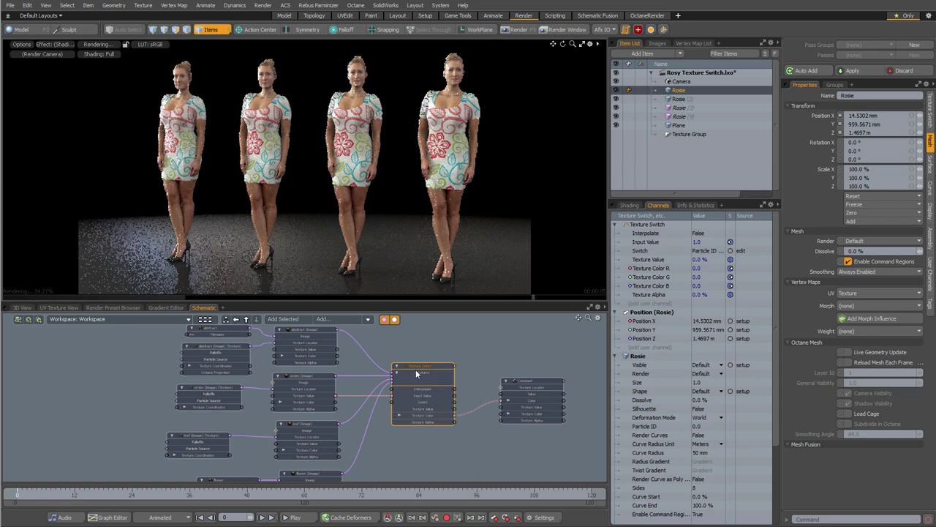
Open the Variation Texture's color gradient in the Gradient Editor.
left_click_drag(381, 456, 360, 439, "alt")
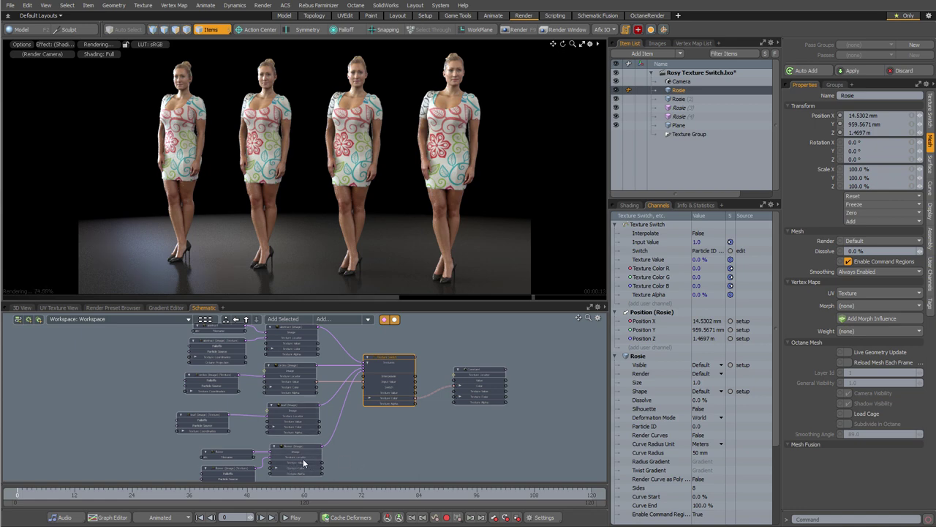
left_click(630, 205)
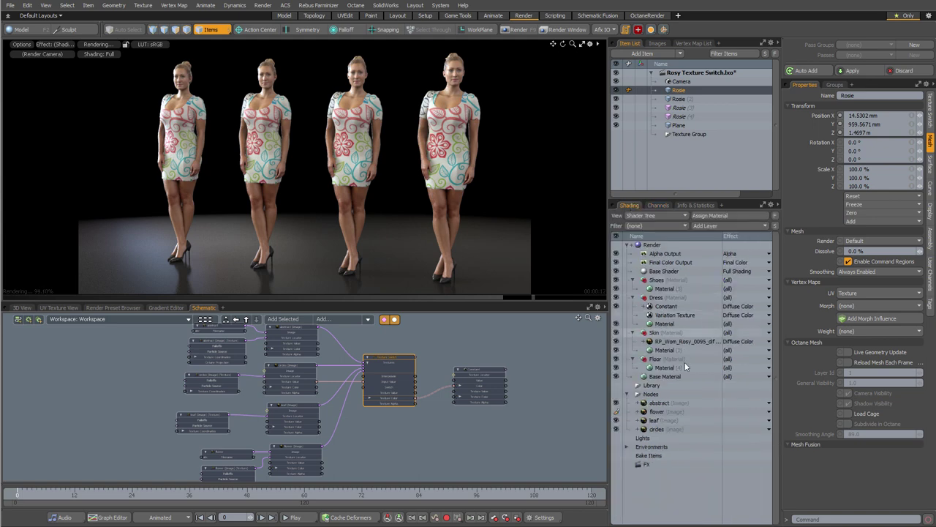
left_click(673, 316)
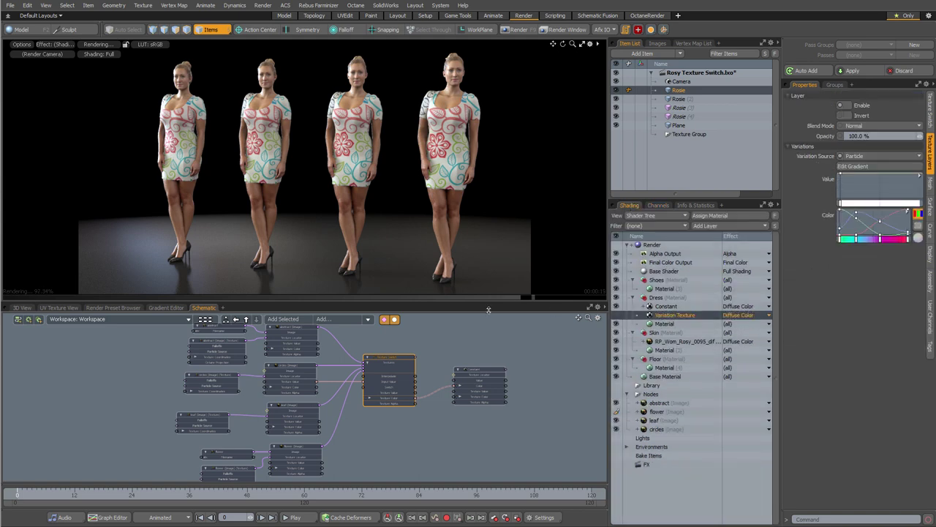
left_click(166, 307)
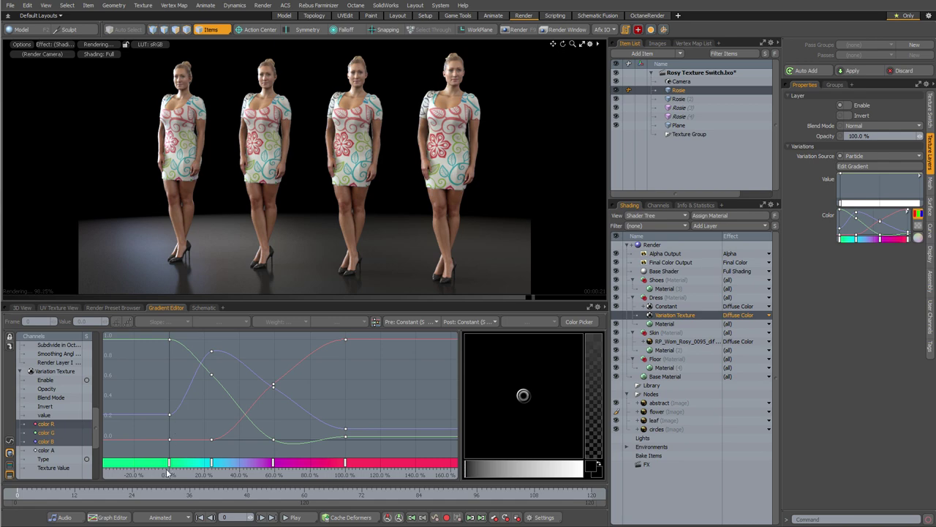
Set the input of the gradient's cyan key to 25% and of its magenta key to 50%.
left_click(210, 463)
left_click(44, 320)
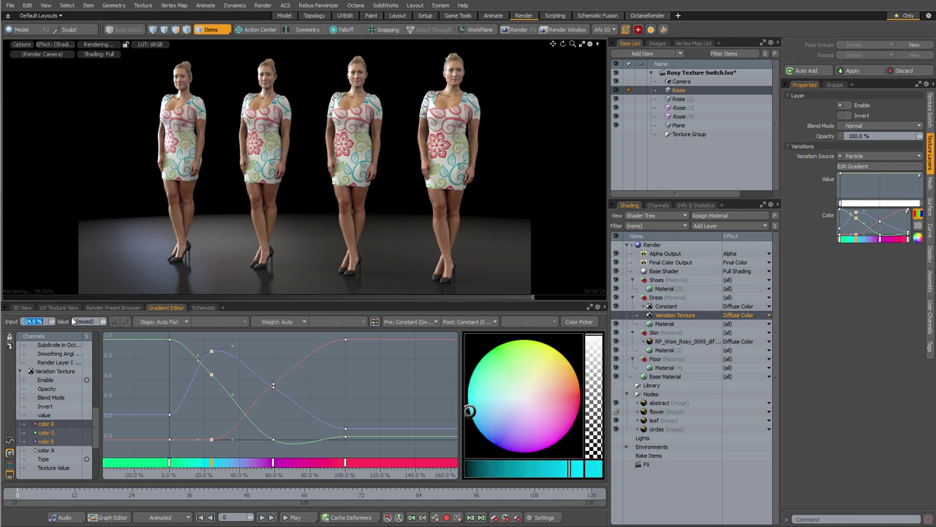
type("59")
key("Return")
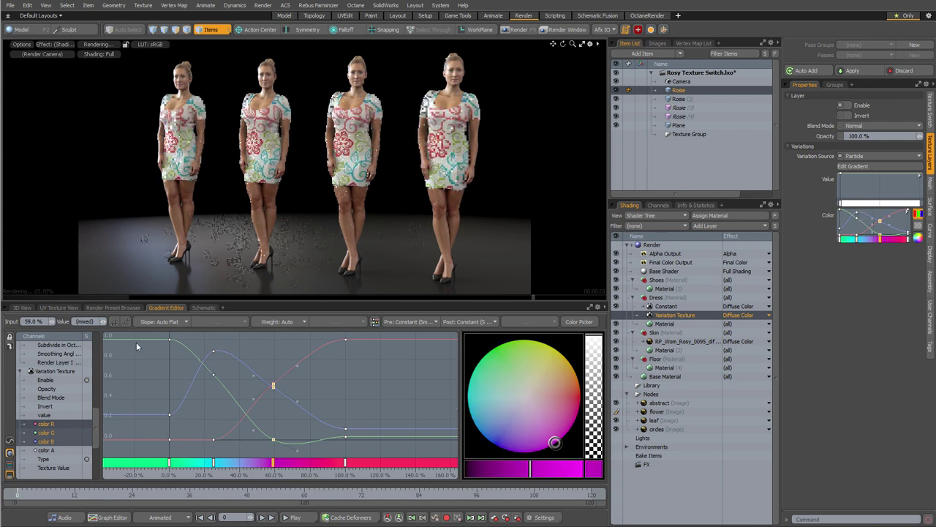
left_click(42, 321)
type("50")
key("Return")
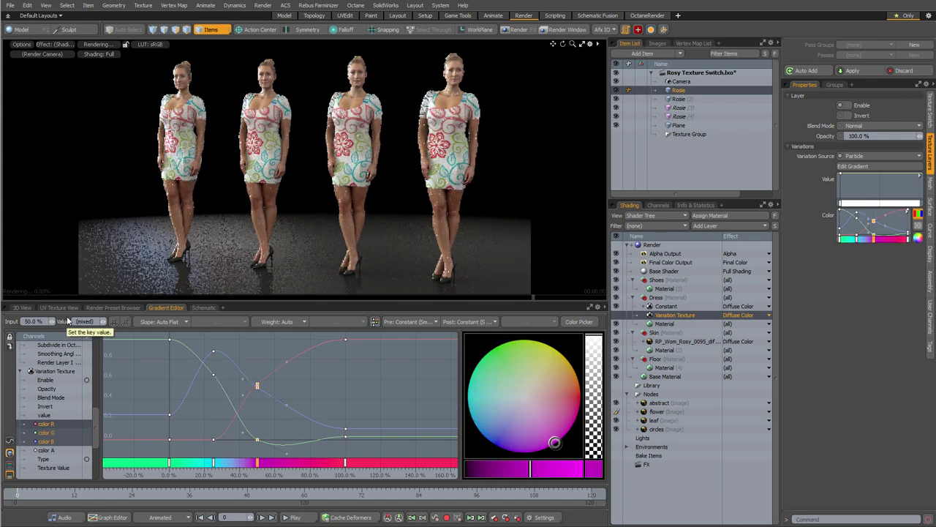
Add an orange key between the gradient's magenta and red keys and set its input to 75%.
middle_click(299, 465)
left_click_drag(514, 347, 574, 377)
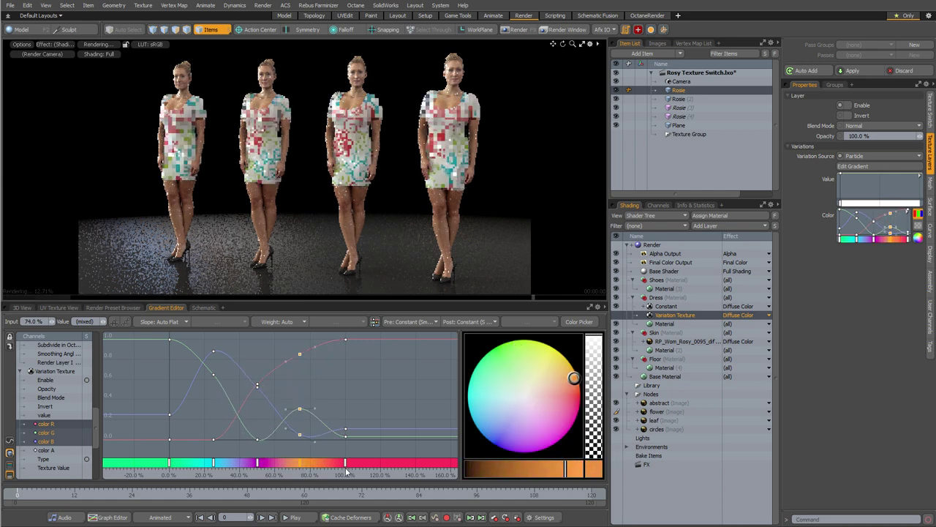
left_click_drag(43, 322, 12, 314)
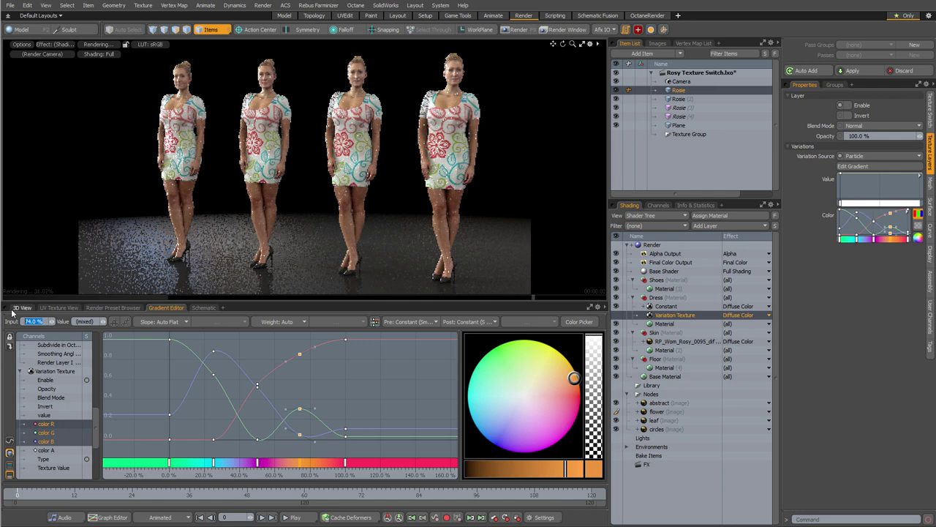
type("75")
key("Return")
left_click(283, 435)
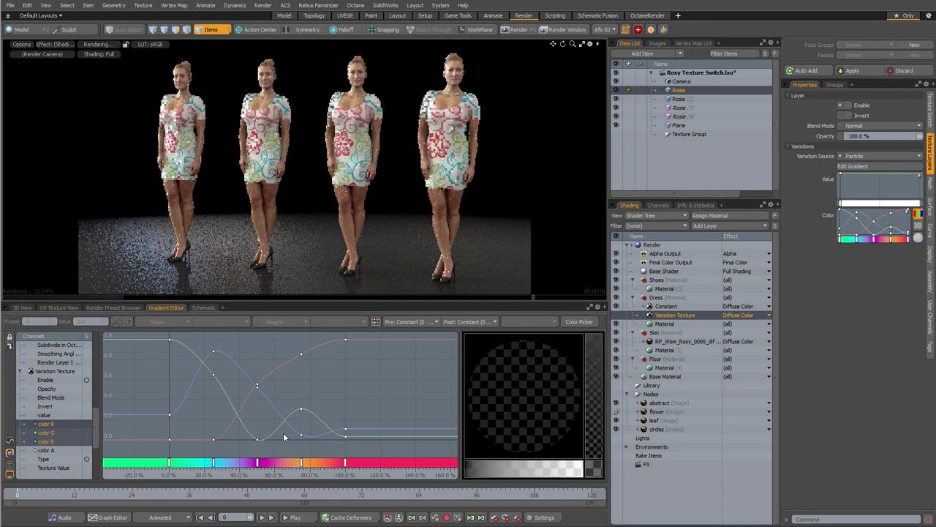
mouse_move(298, 432)
left_mouse_down("ctrl+alt")
mouse_move(324, 427)
mouse_move(314, 437)
left_mouse_up("ctrl+alt")
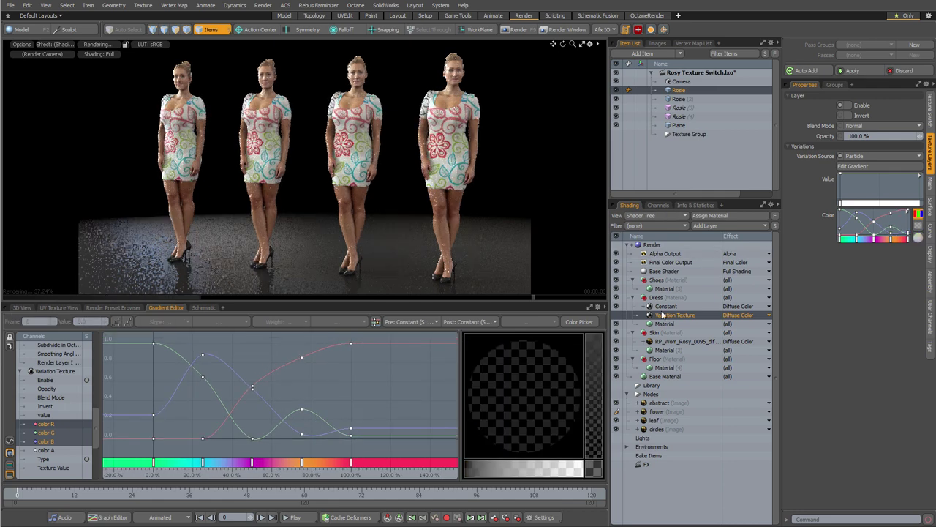
Compare the gradient's key positions with the order of the Image Maps linked to the Texture Switch's Textures input.
left_click(203, 308)
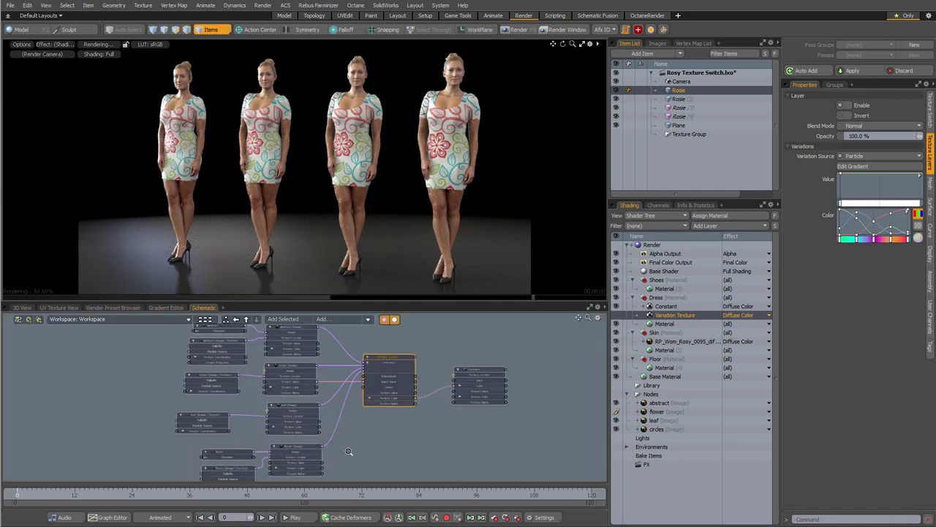
left_click_drag(349, 451, 281, 409, "ctrl+alt")
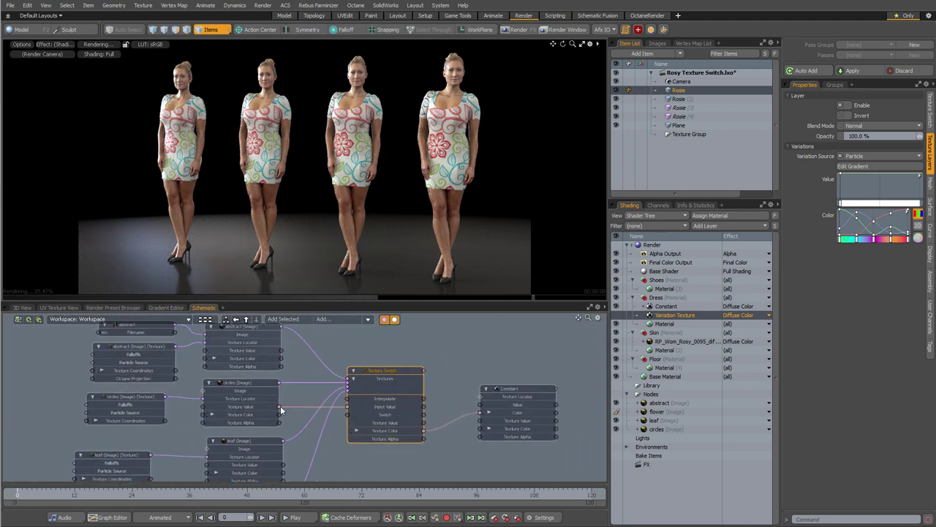
left_click_drag(353, 466, 356, 387, "alt+shift")
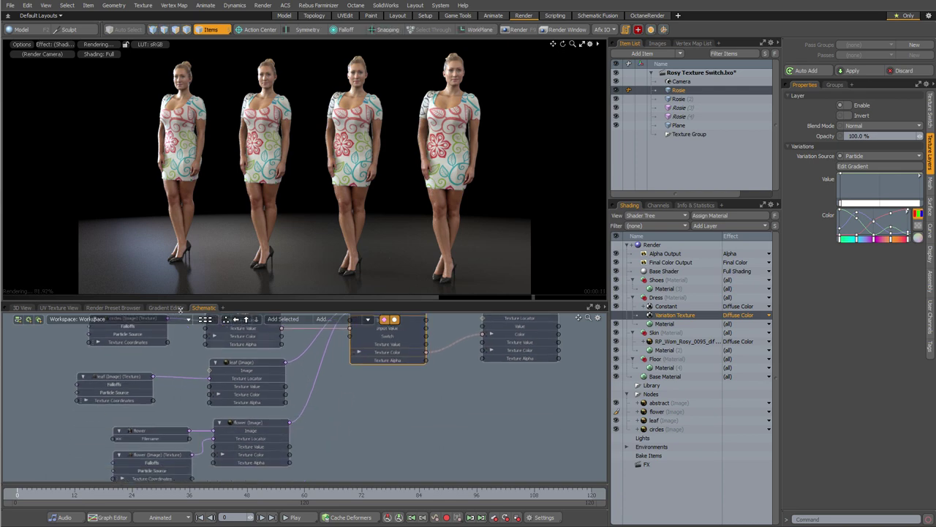
left_click(166, 308)
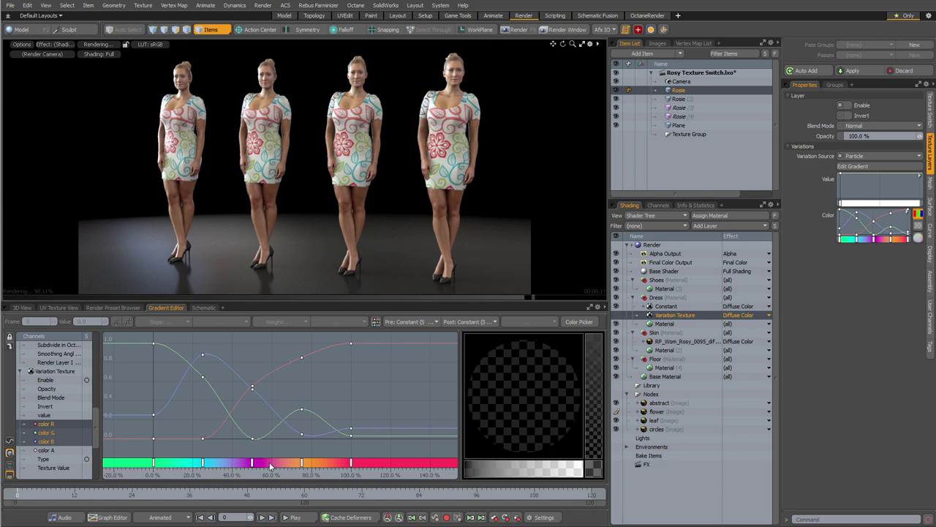
left_click(204, 308)
left_click_drag(353, 391, 339, 476, "alt")
scroll(351, 388, "up", 3)
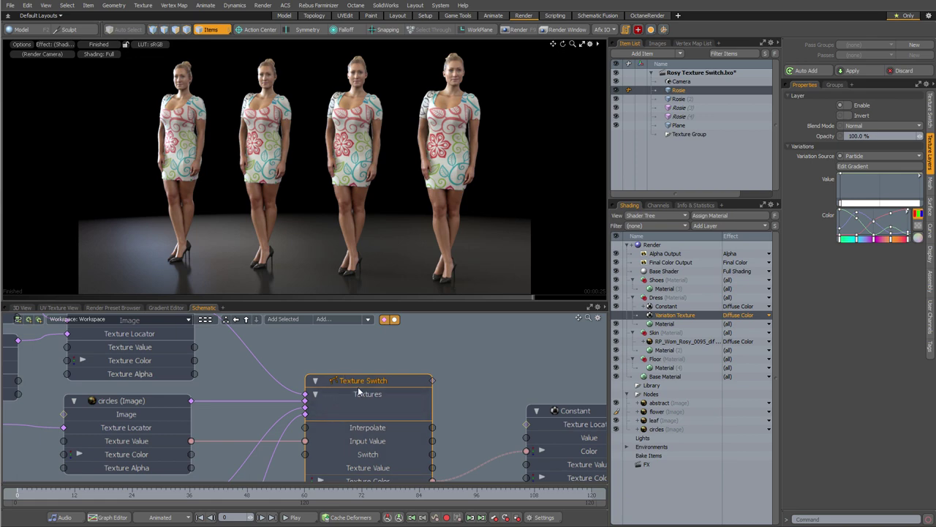
scroll(483, 373, "down", 3)
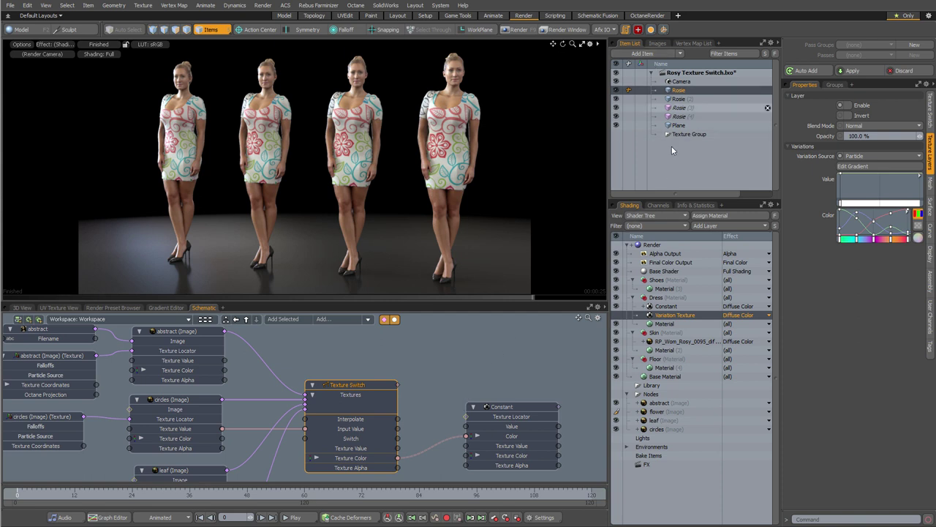
Set the Particle ID of the second Rosie mesh, Rosie (2), to 0.25.
left_click(657, 205)
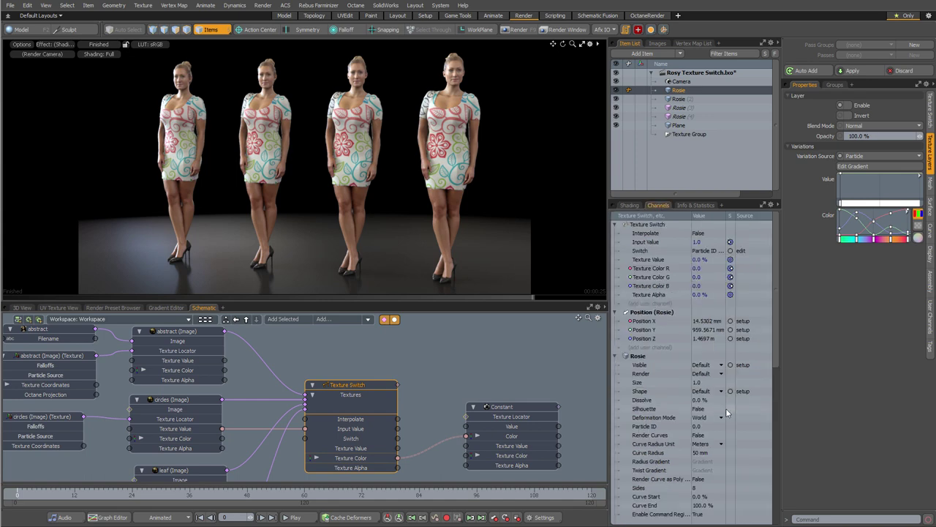
left_click(680, 101)
left_click(254, 139)
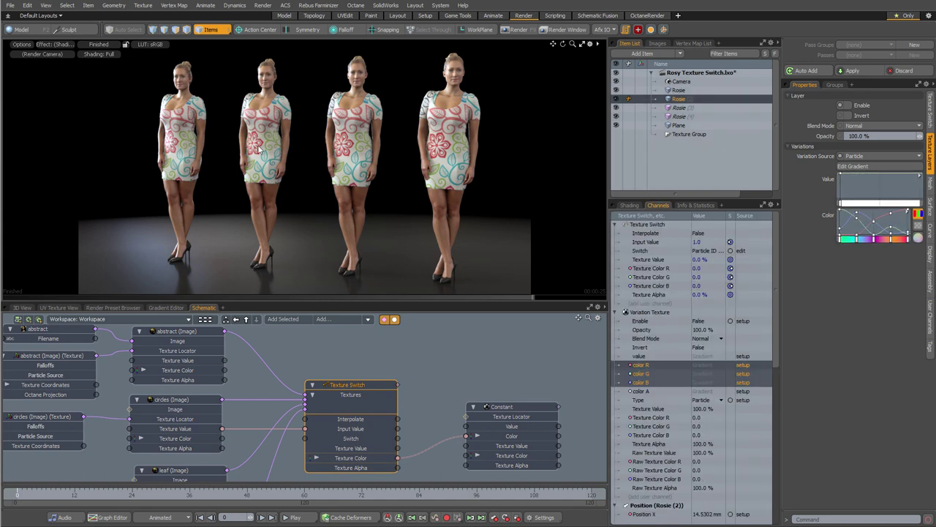
left_click_drag(273, 431, 292, 349, "alt")
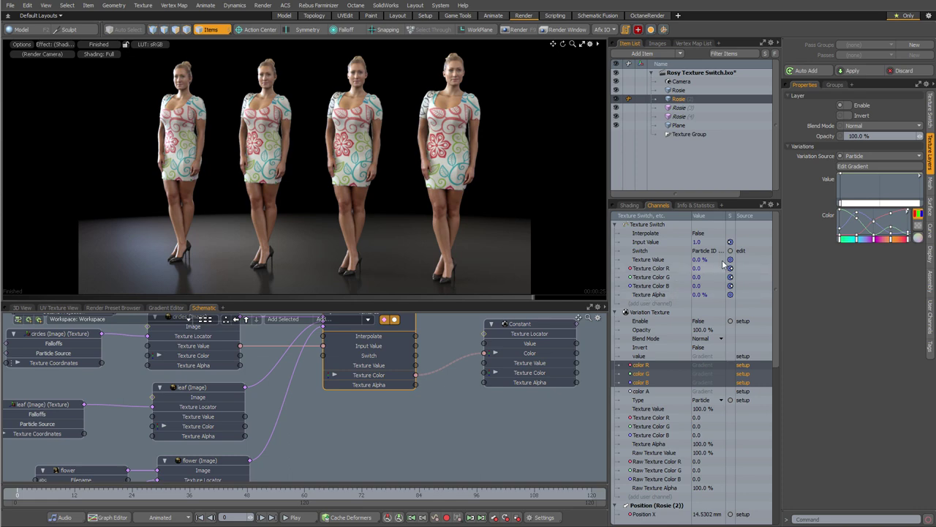
left_click(632, 206)
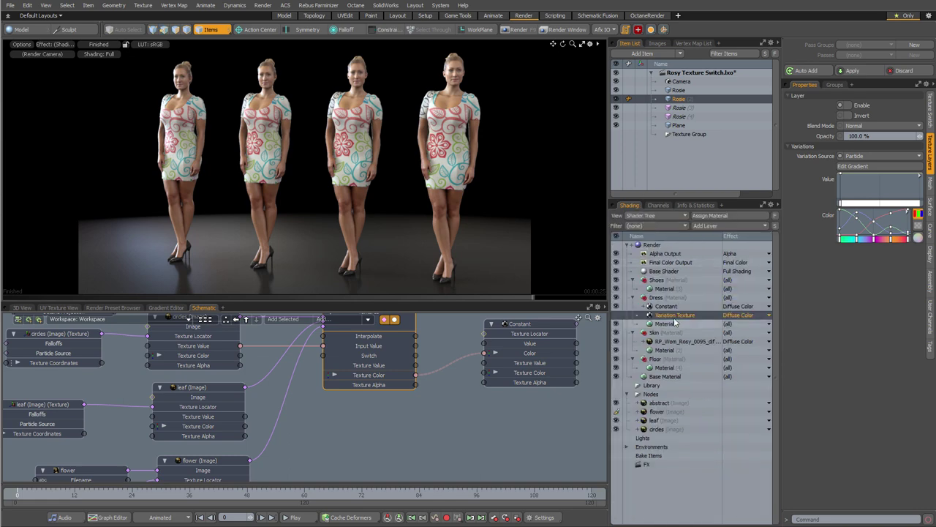
left_click(660, 207)
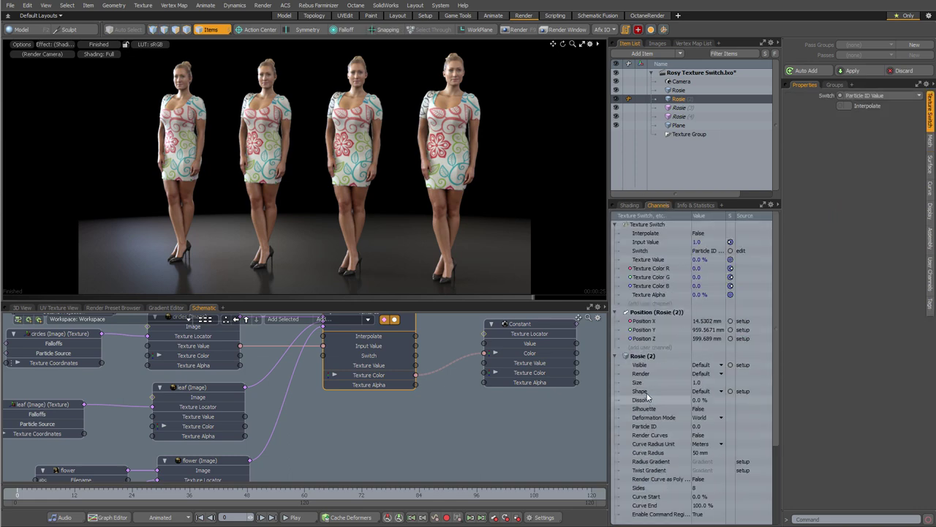
left_click(705, 428)
double_click(701, 427)
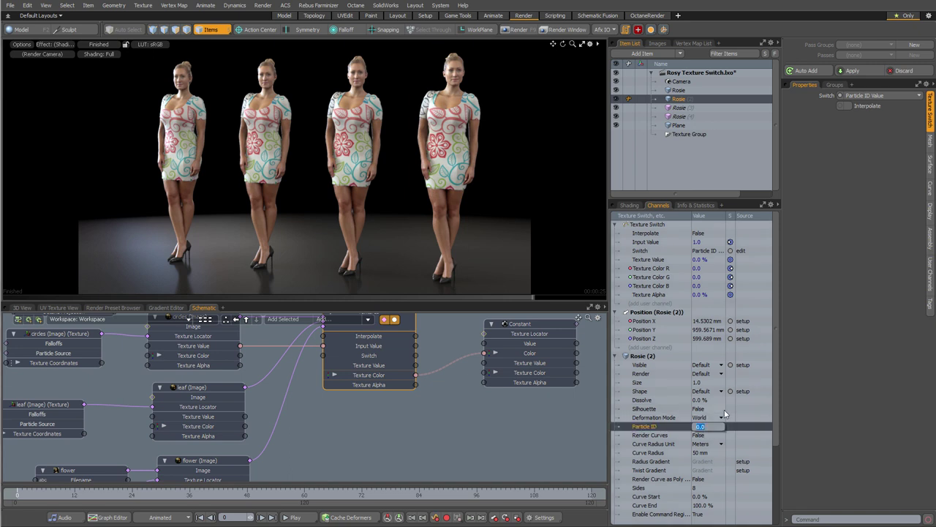
type("0.25")
key("Return")
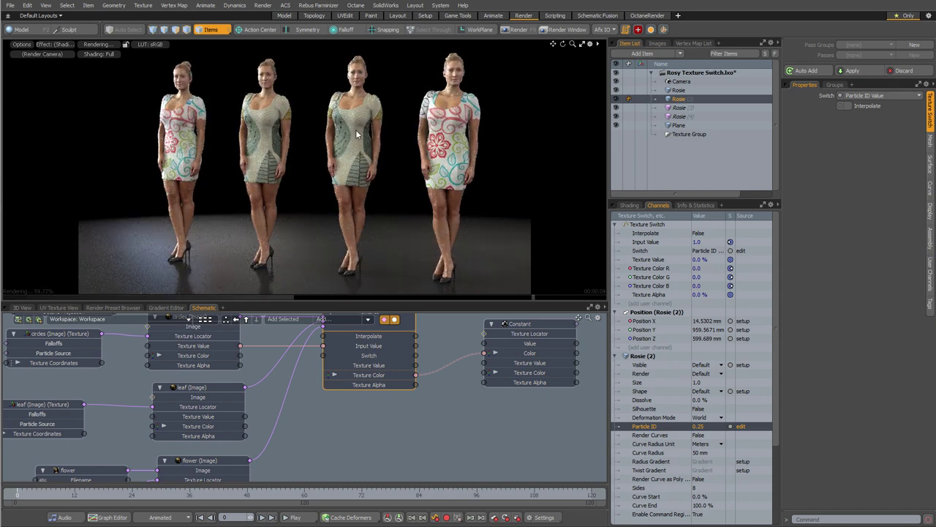
Override the Particle ID of the Rosie (3) instance with 0.5.
left_click(678, 109)
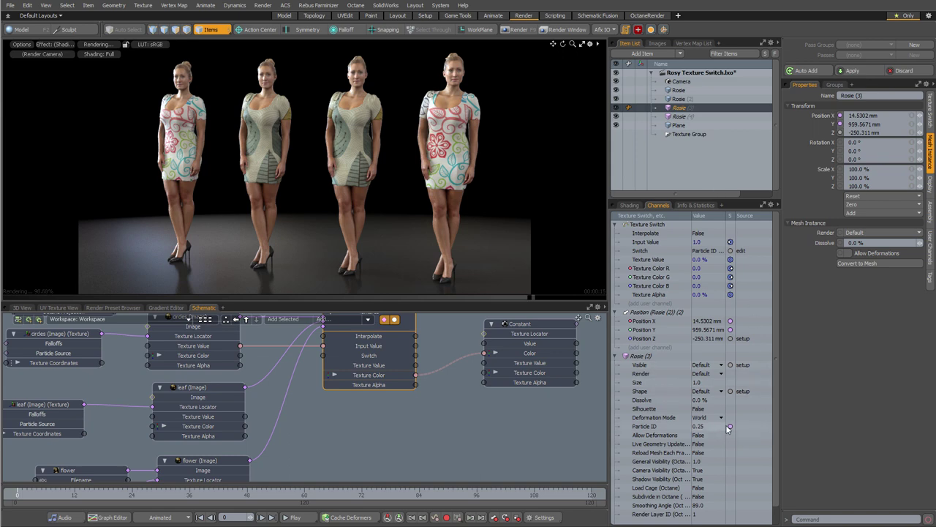
left_click(700, 427)
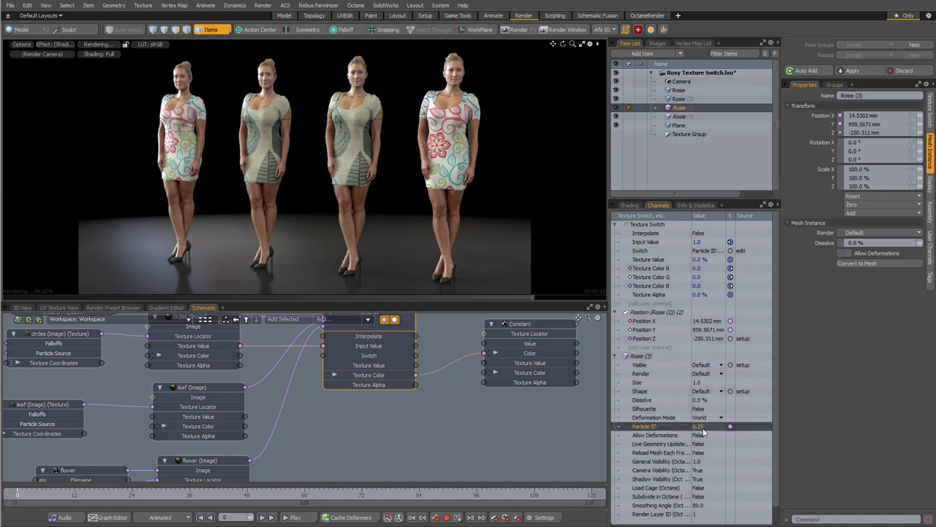
left_click(699, 429)
type(".5")
key("Return")
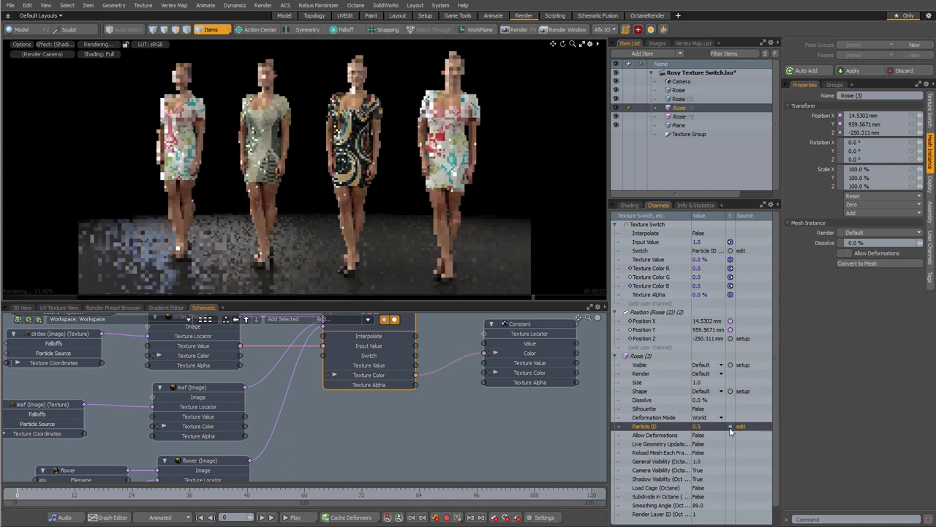
mouse_move(728, 432)
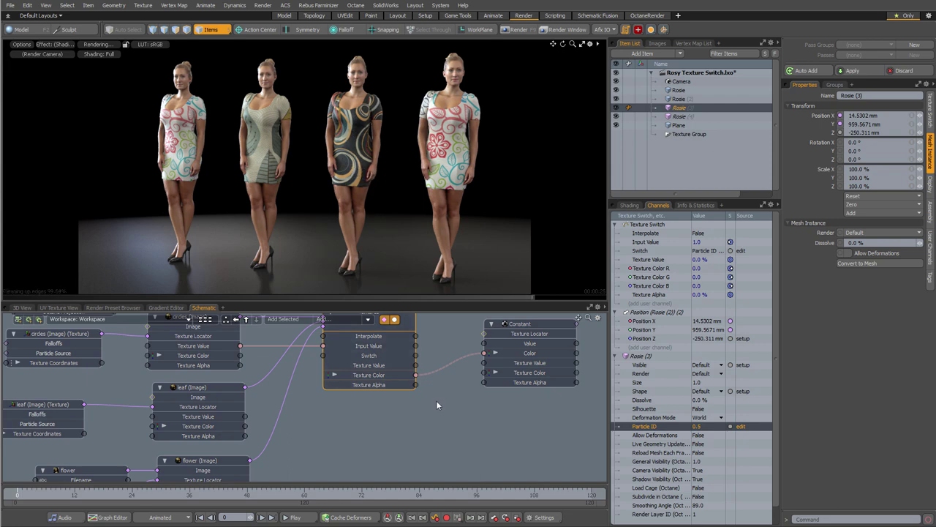
Check Rosie (4)'s Particle ID against the Variation Texture's gradient and the first Textures link on the Texture Switch.
left_click(679, 116)
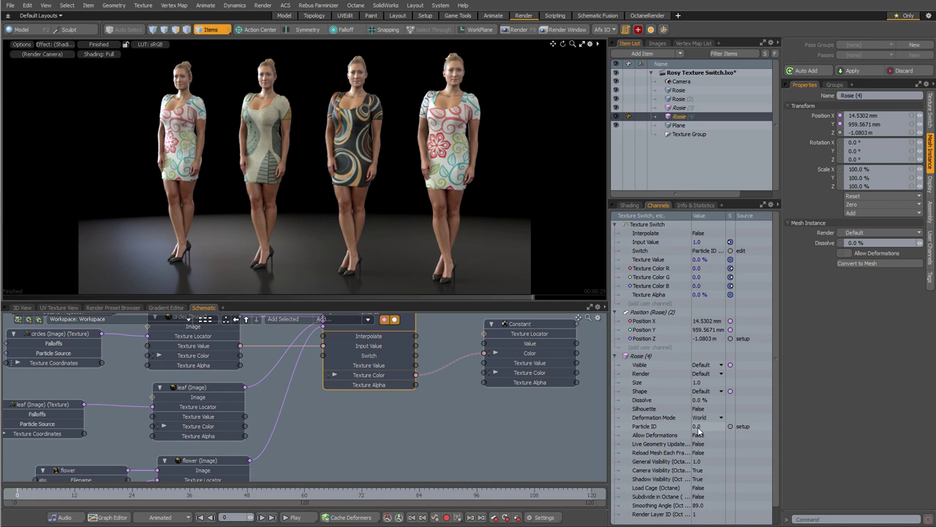
left_click(629, 205)
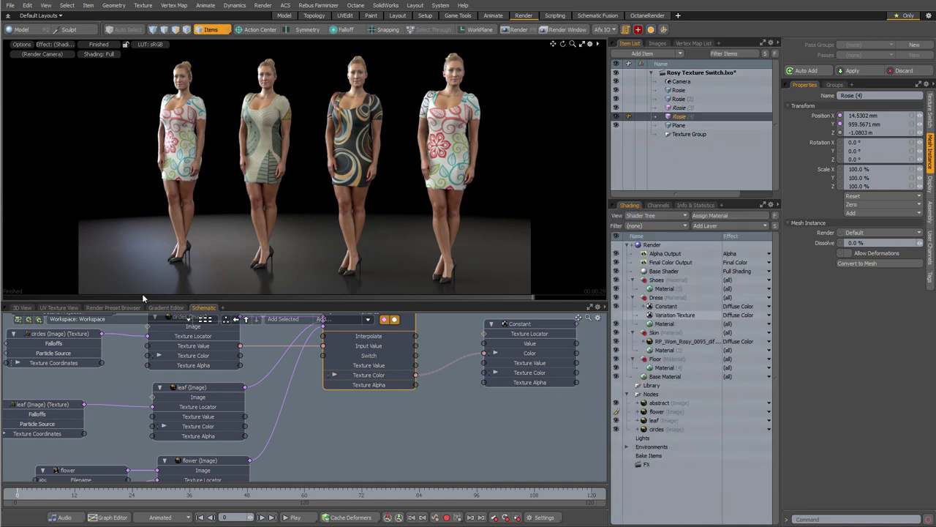
left_click(161, 308)
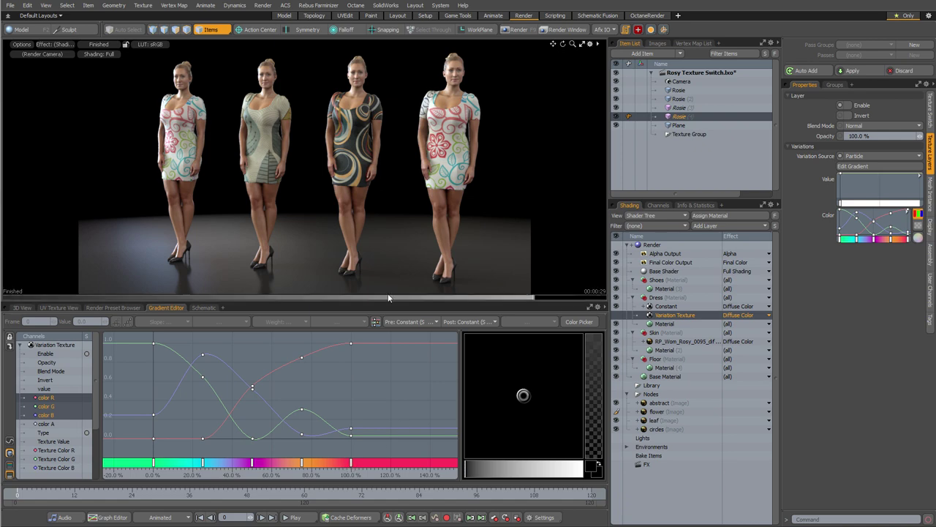
left_click(203, 307)
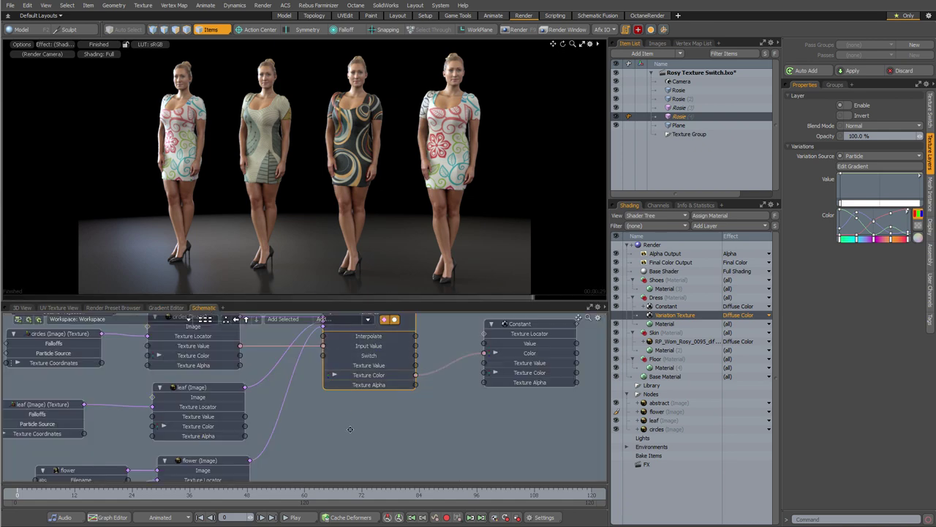
scroll(353, 430, "up", 5)
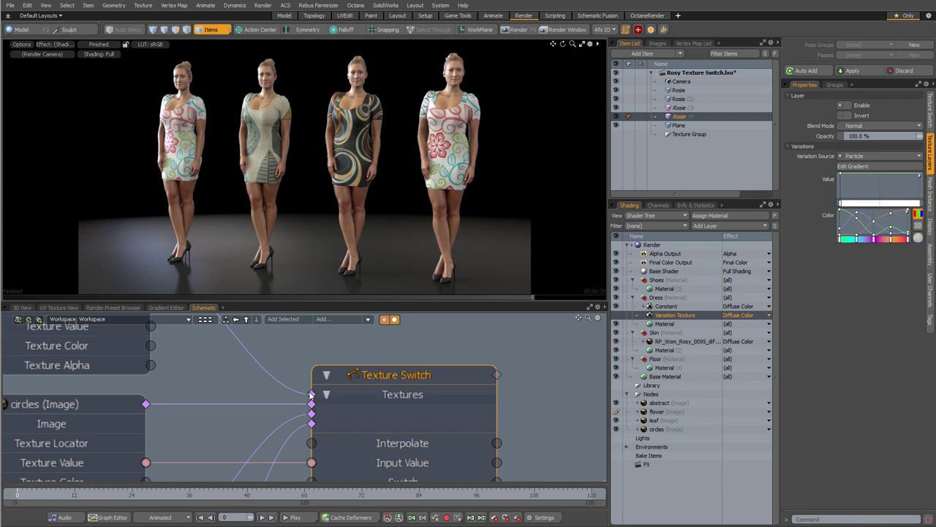
left_click(311, 395)
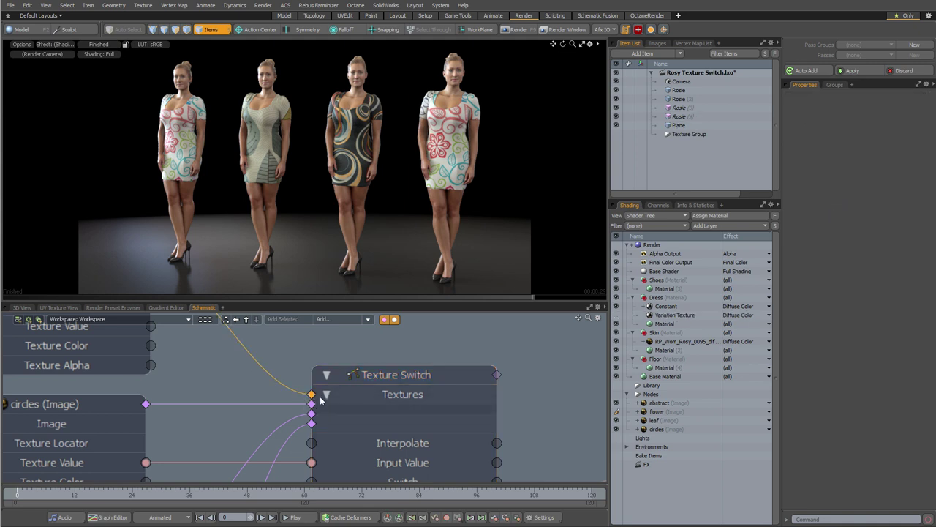
scroll(525, 338, "down", 4)
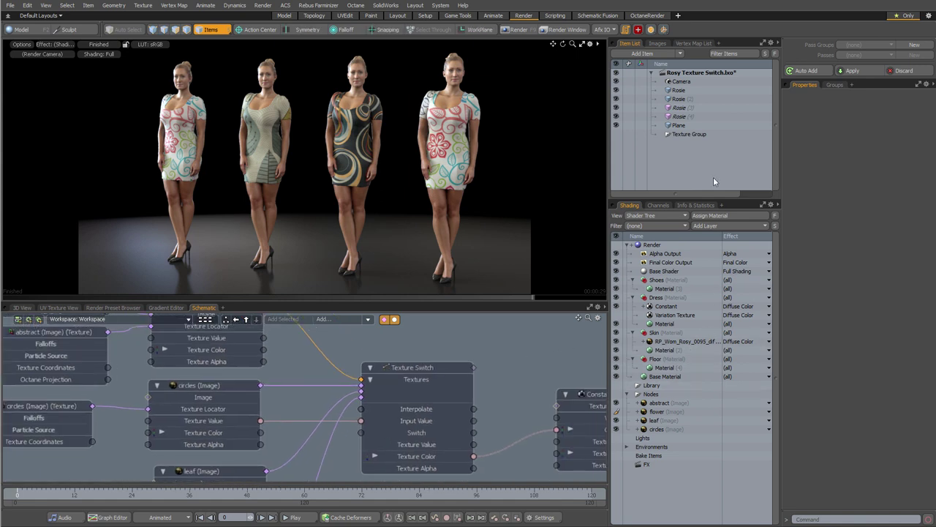
Override the Particle ID of the Rosie (4) instance with 0.85.
left_click(680, 117)
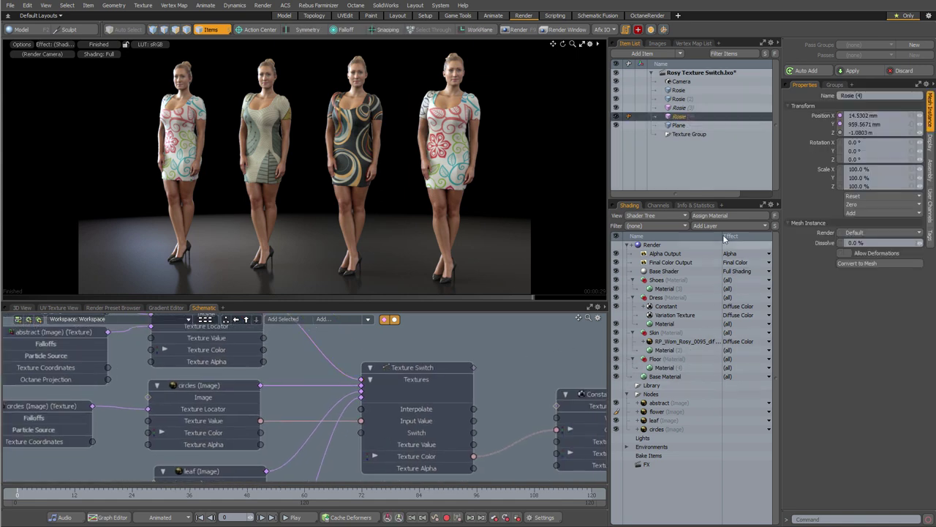
left_click(659, 206)
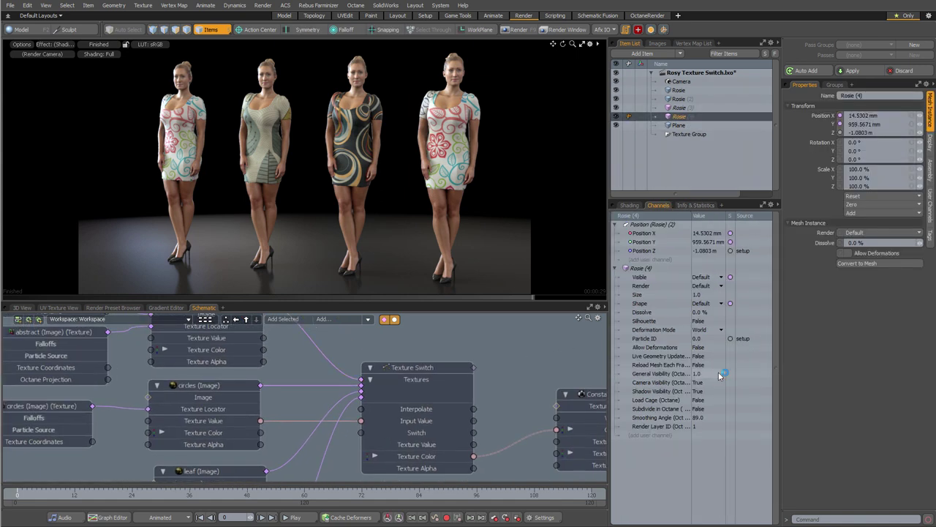
left_click(703, 340)
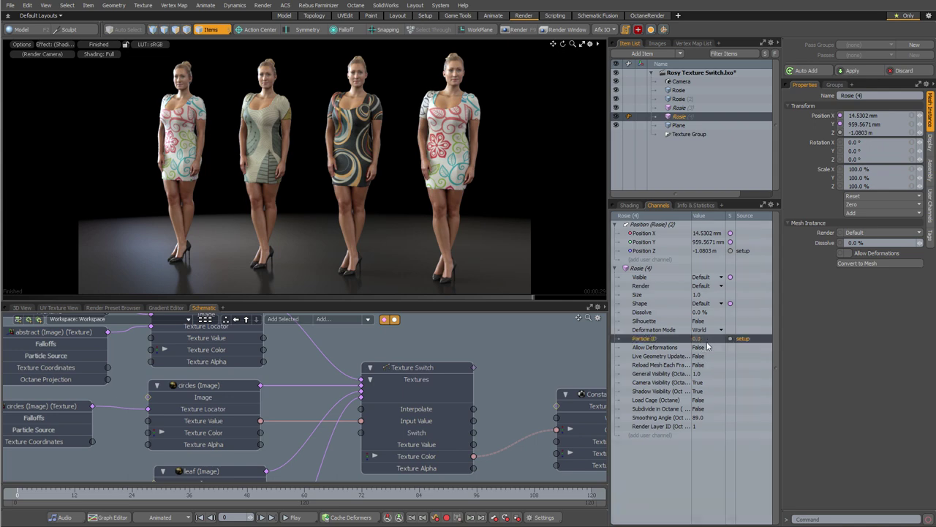
double_click(701, 341)
type(".85")
key("Return")
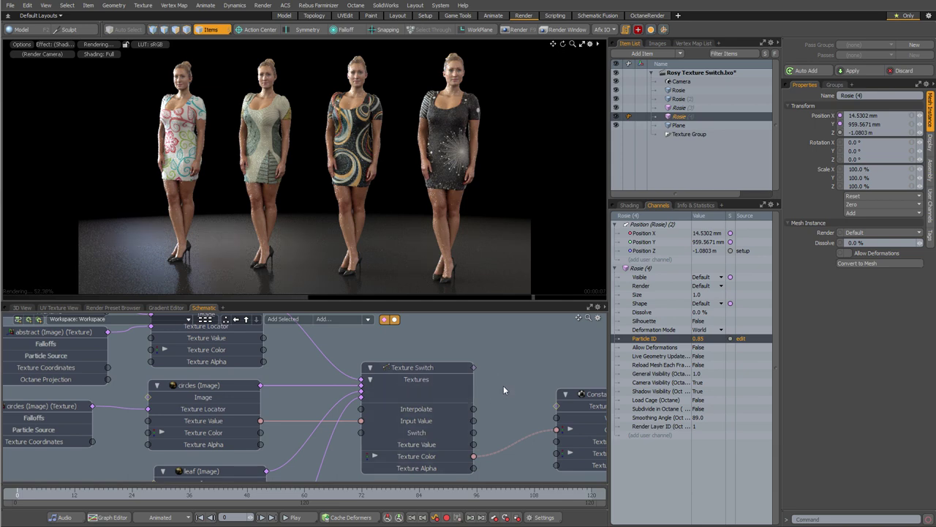
Set the abstract image's texture locator to a Horizontal Wrap and Vertical Wrap of 4.0.
left_click_drag(509, 390, 259, 369, "ctrl+alt")
scroll(259, 370, "up", 3)
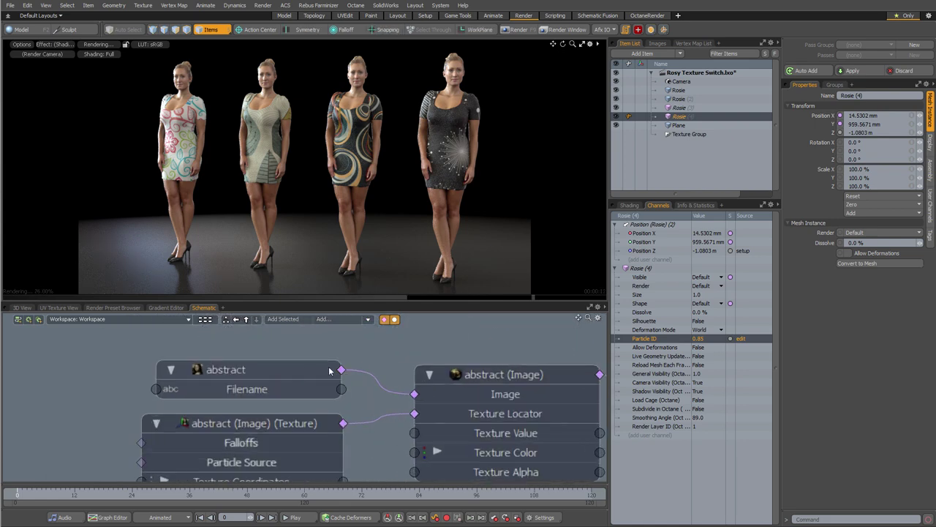
left_click(267, 426)
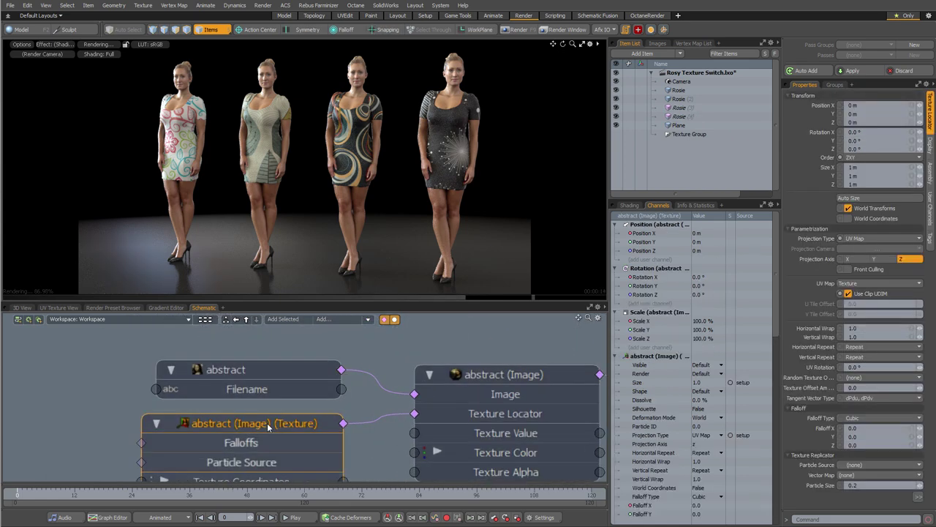
left_click(875, 331)
type("4")
key("Return")
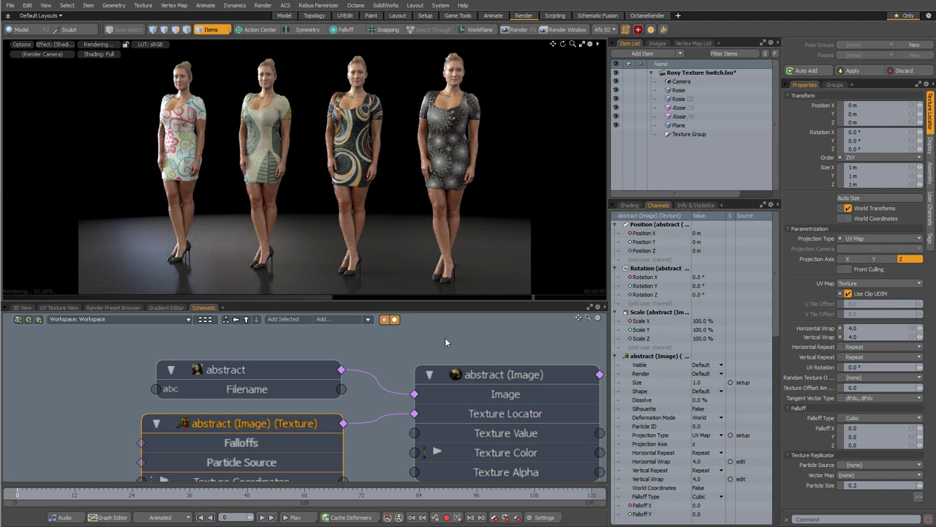
Review the Texture Switch's Switch mode and its Image Map connections in the schematic.
scroll(450, 341, "down", 5)
left_click_drag(430, 347, 180, 332, "alt")
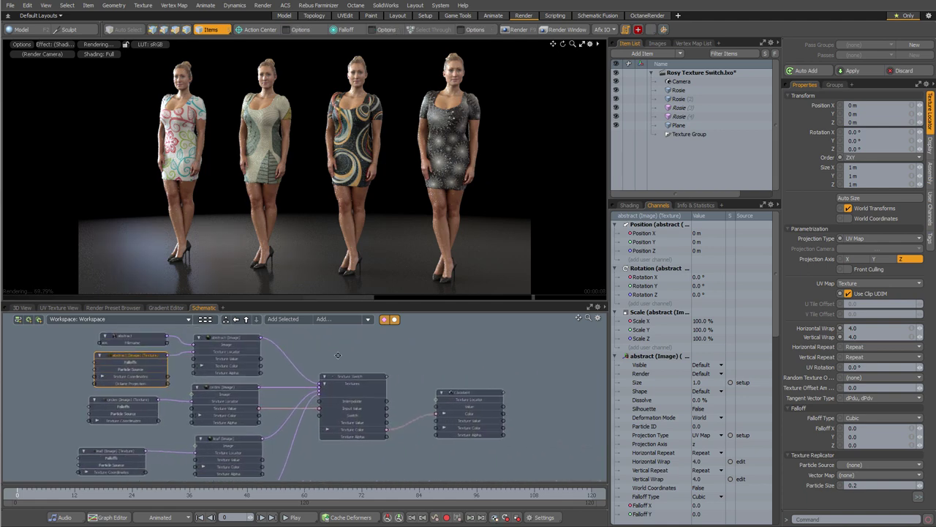
scroll(340, 356, "up", 4)
left_click(374, 397)
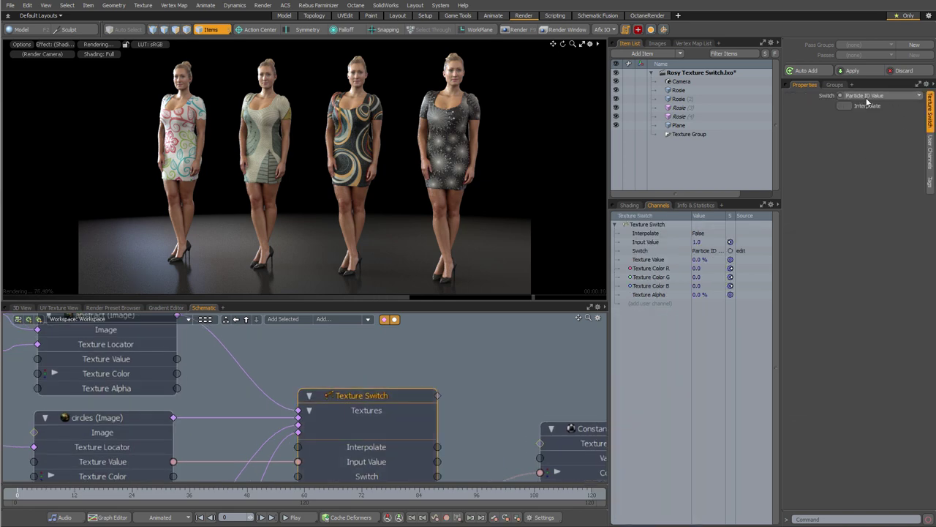
key("a")
scroll(435, 372, "up", 4)
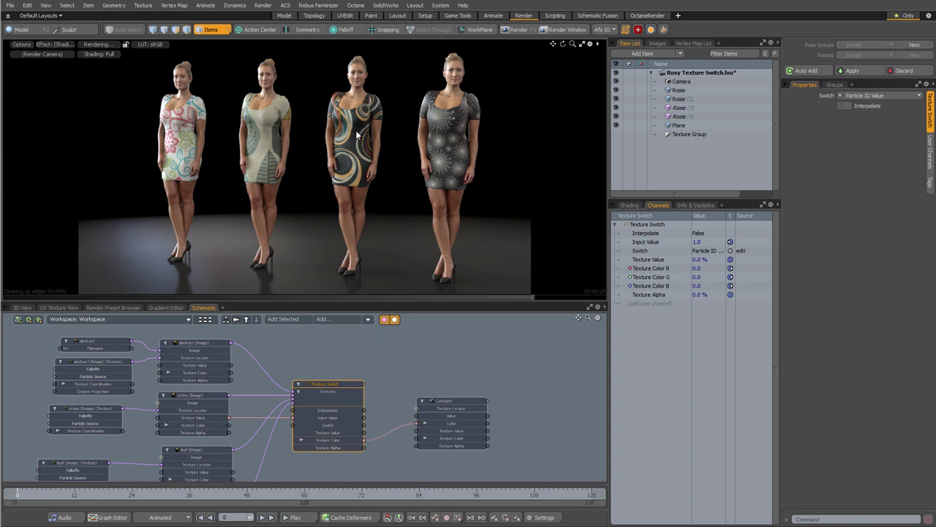
Change the Particle ID of the Rosie (3) instance to 0.35.
left_click(689, 108)
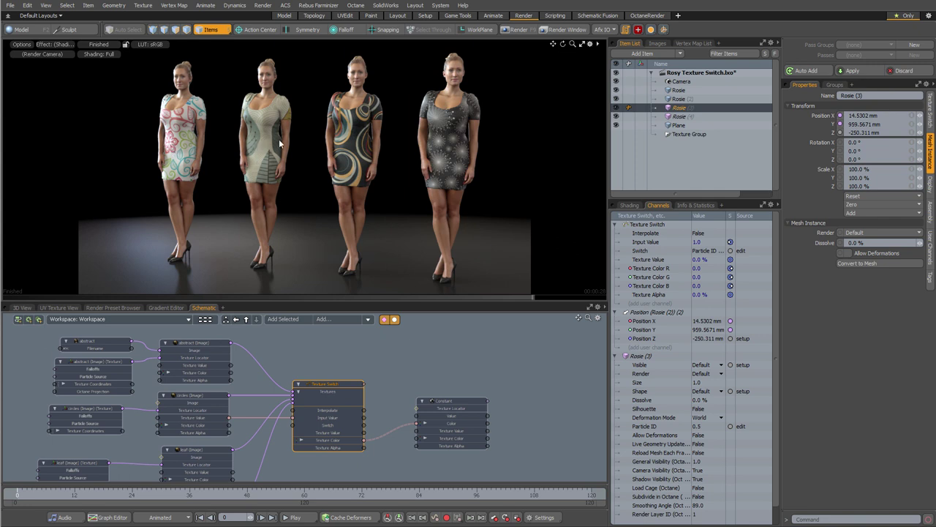
left_click(697, 428)
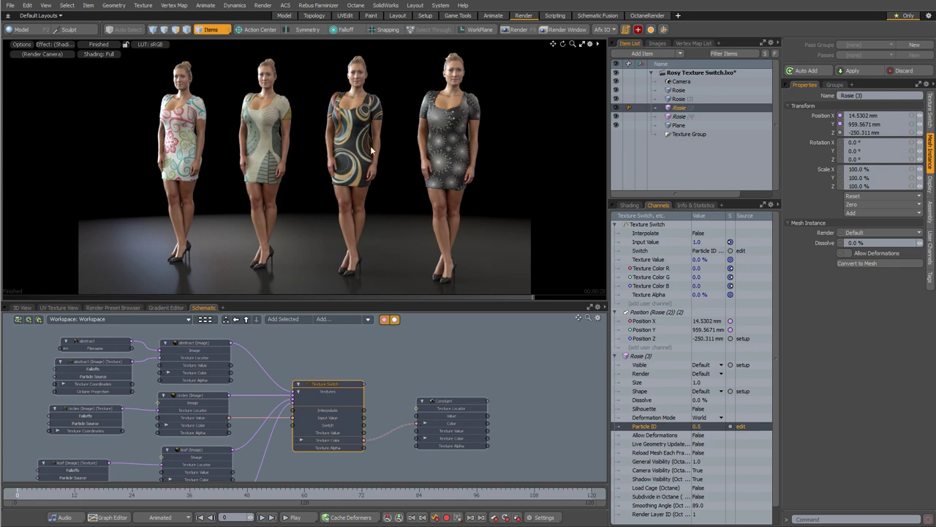
double_click(706, 428)
type(".")
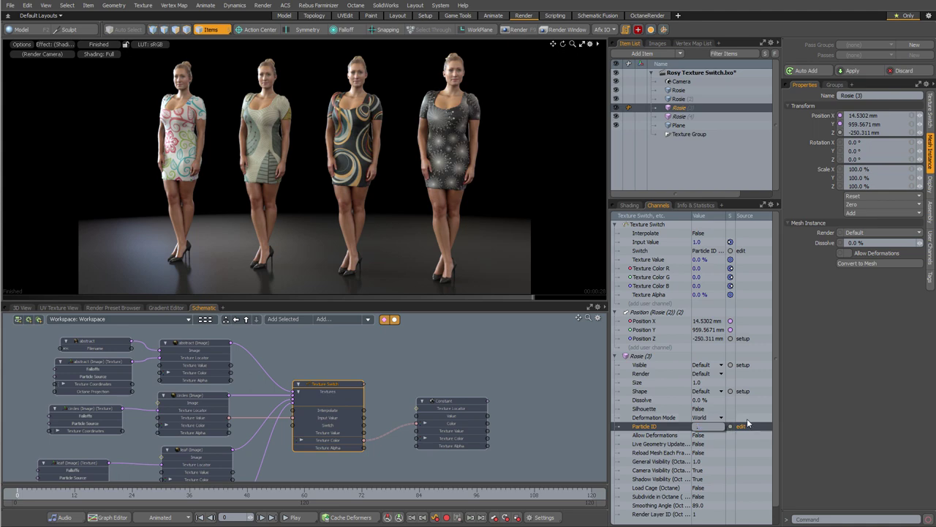
type("35")
key("Return")
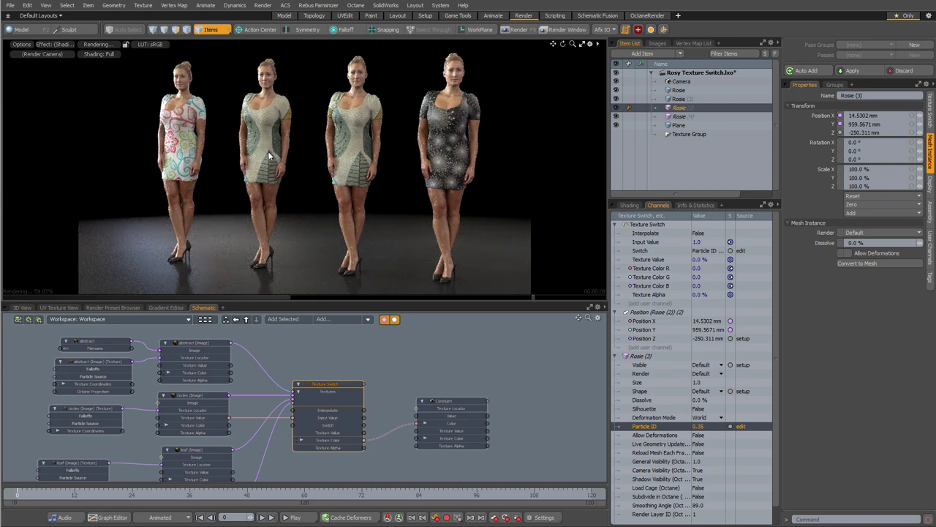
Turn on Interpolate for the Texture Switch and enlarge the render preview to compare the blended dress textures.
left_click(335, 384)
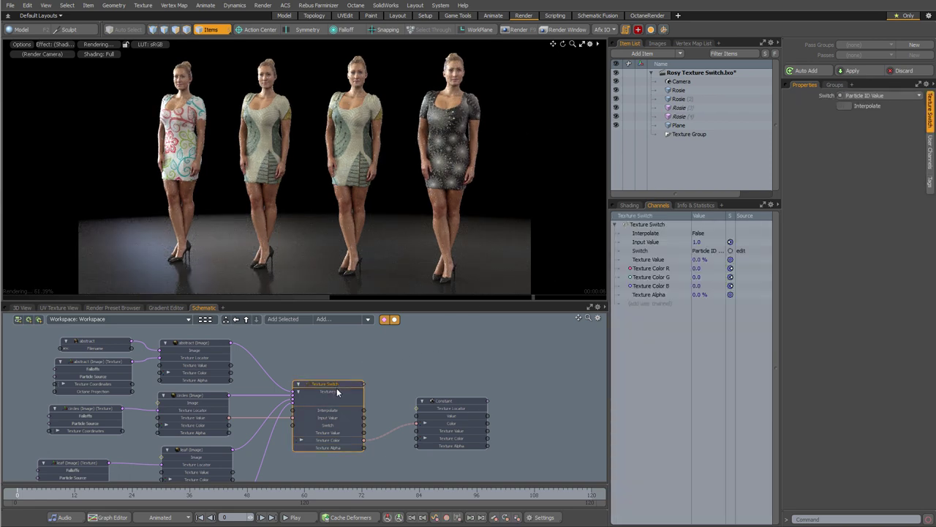
left_click(849, 106)
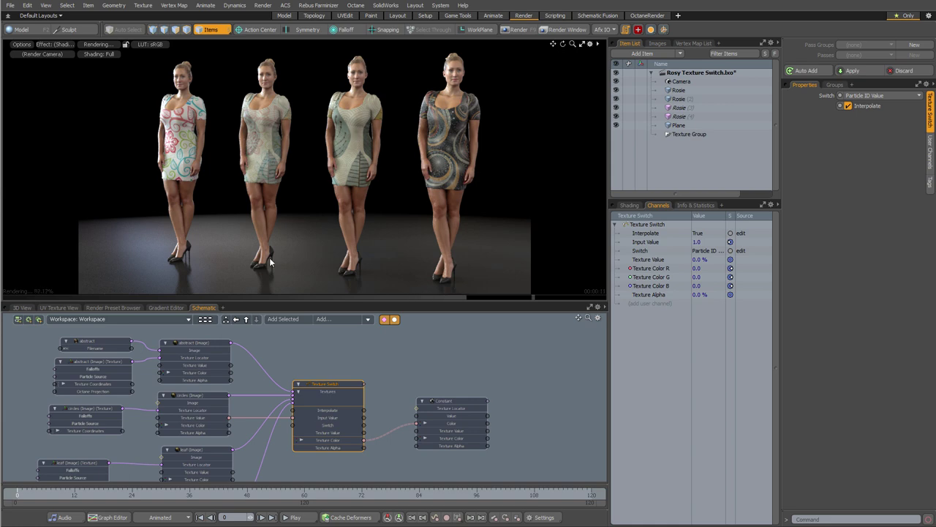
left_click_drag(297, 304, 305, 399)
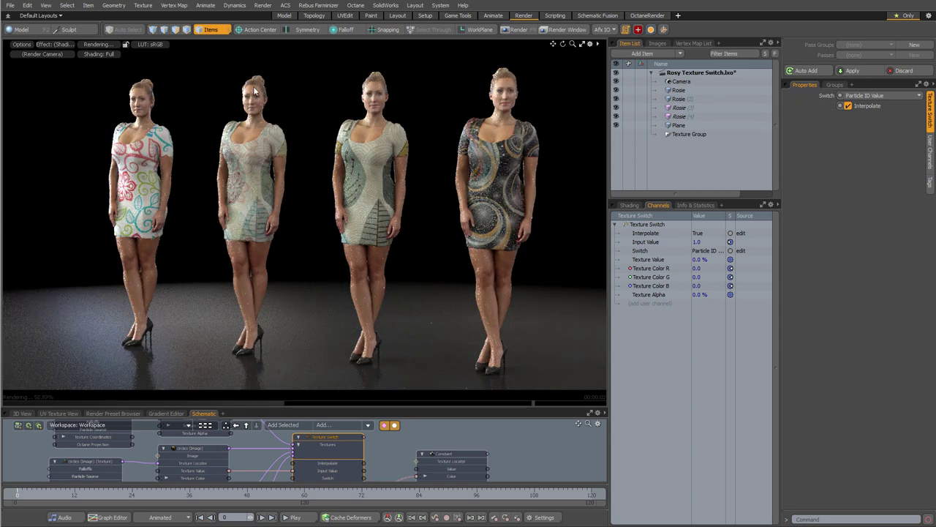
Examine the first three color keys of the Variation Texture's gradient and their input positions.
left_click(630, 205)
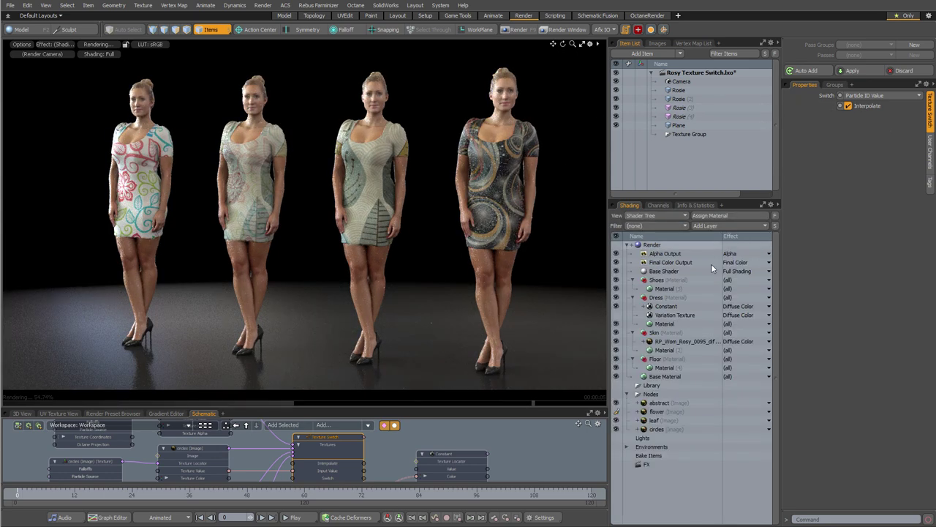
left_click(671, 316)
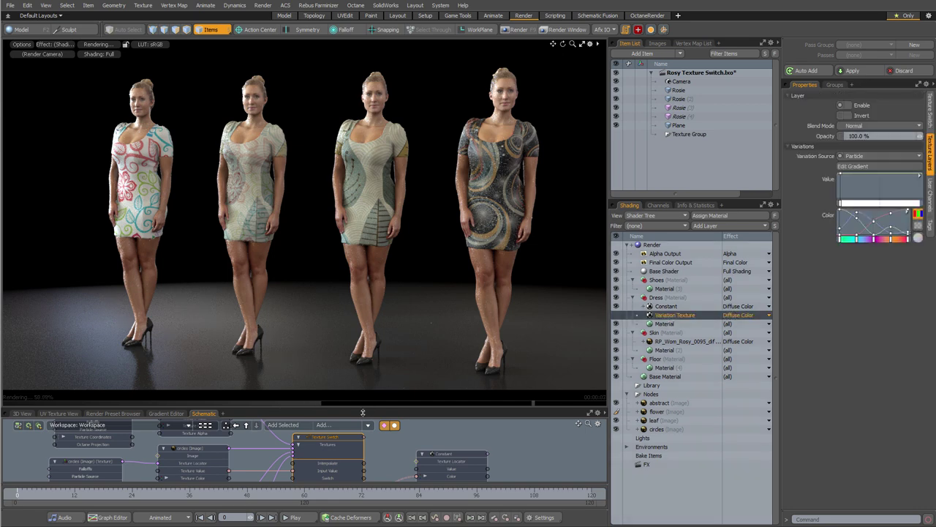
left_click_drag(362, 412, 219, 317)
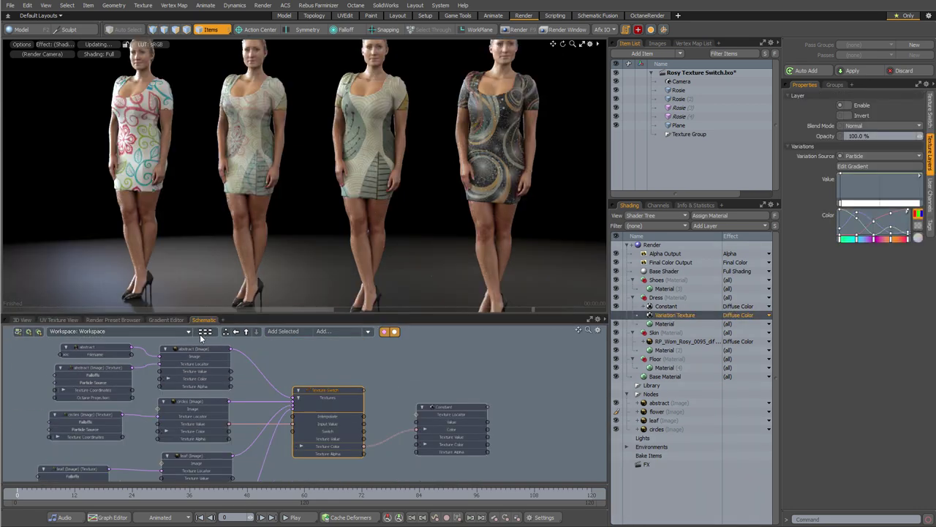
left_click(167, 320)
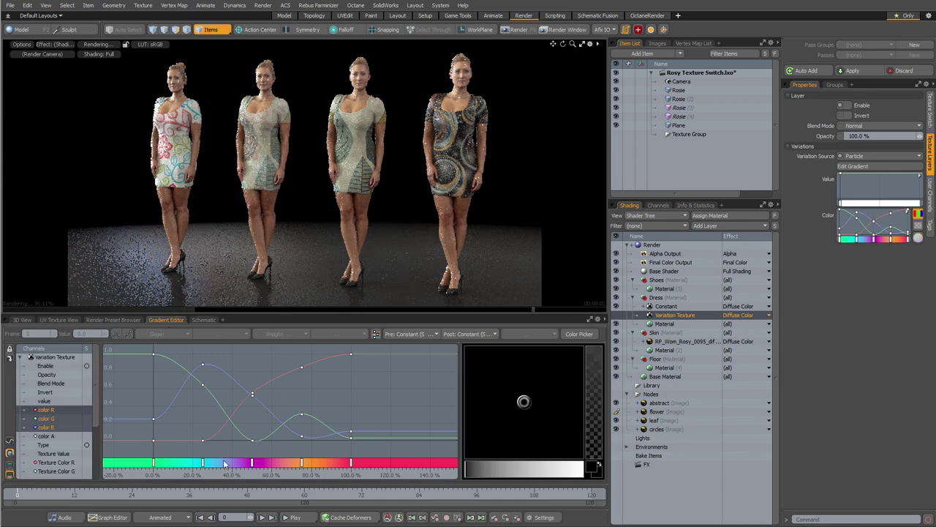
left_click(155, 463)
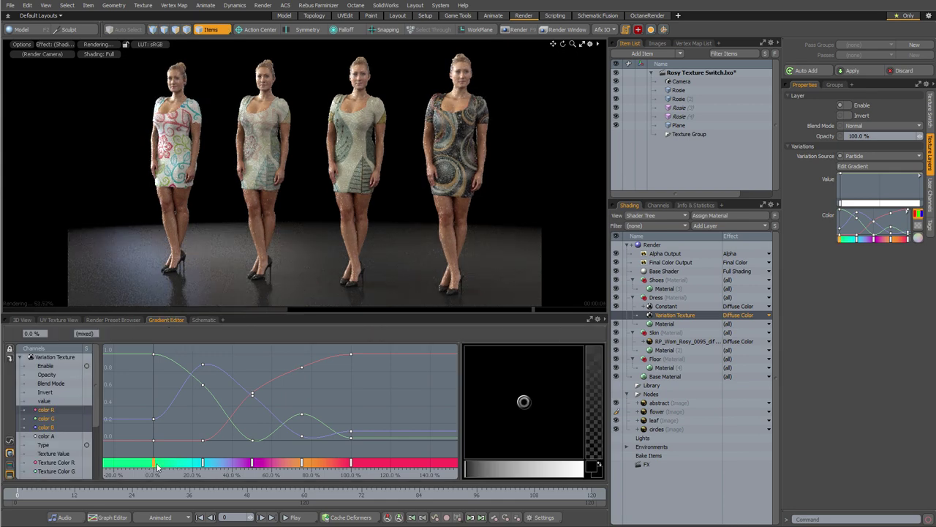
left_click(203, 463)
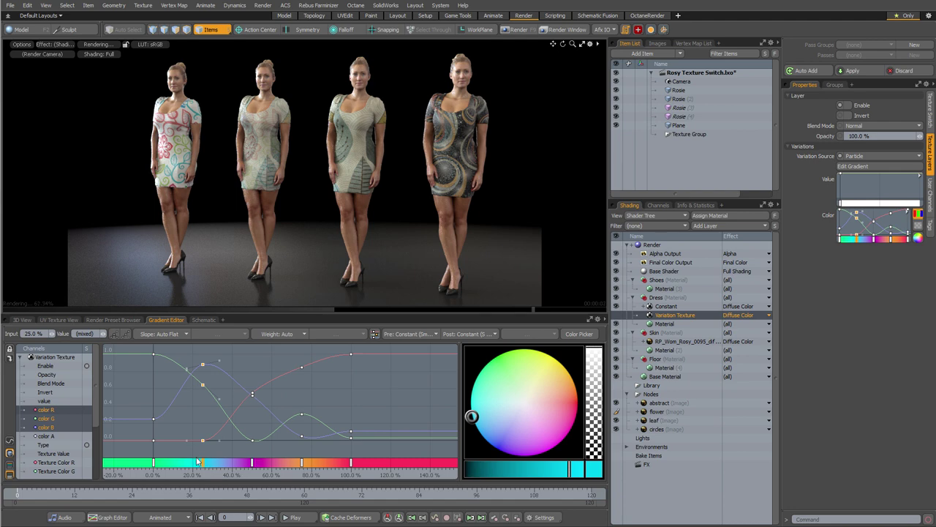
left_click(252, 463)
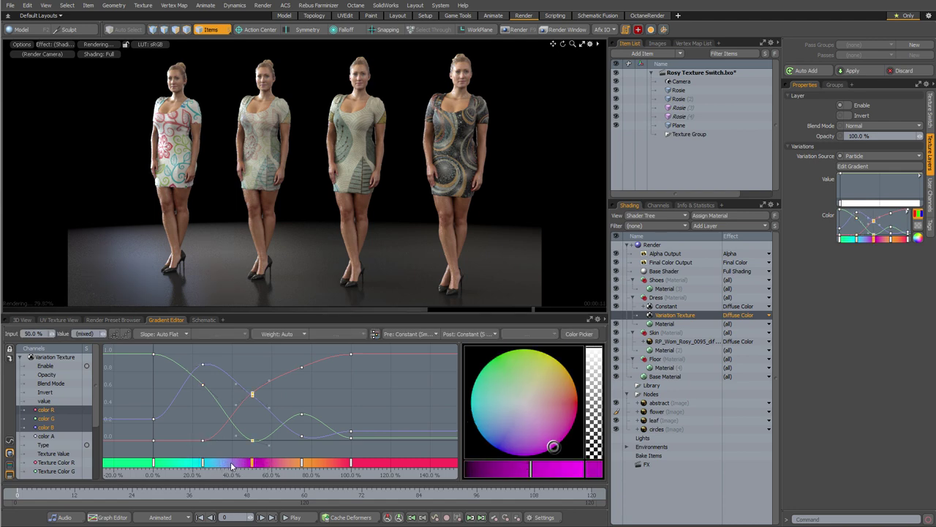
Select all color keys in the Variation Texture's gradient and set their slope to Stepped.
left_click(206, 321)
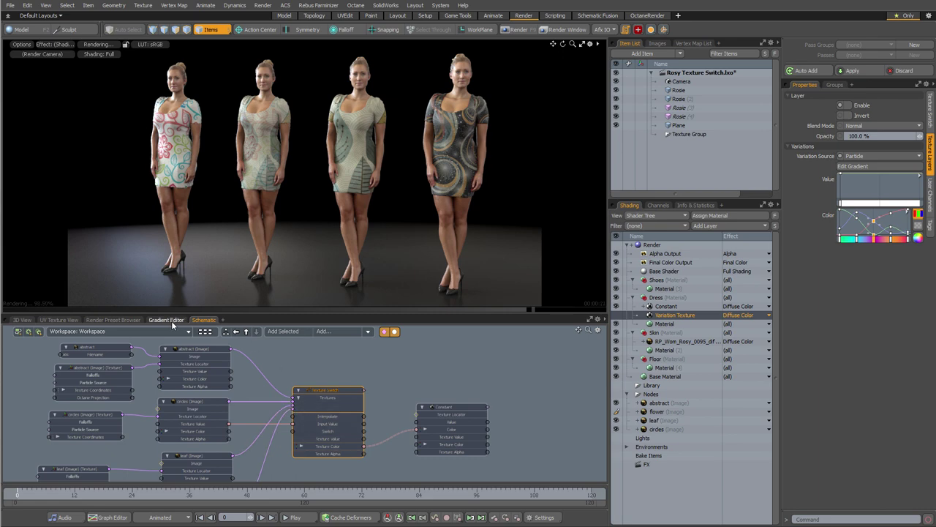
left_click(180, 321)
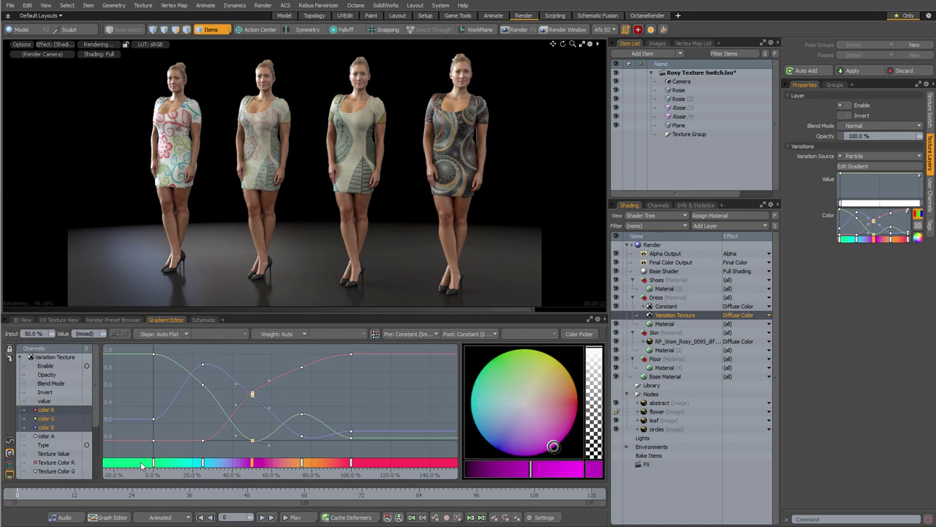
left_click_drag(137, 467, 378, 472)
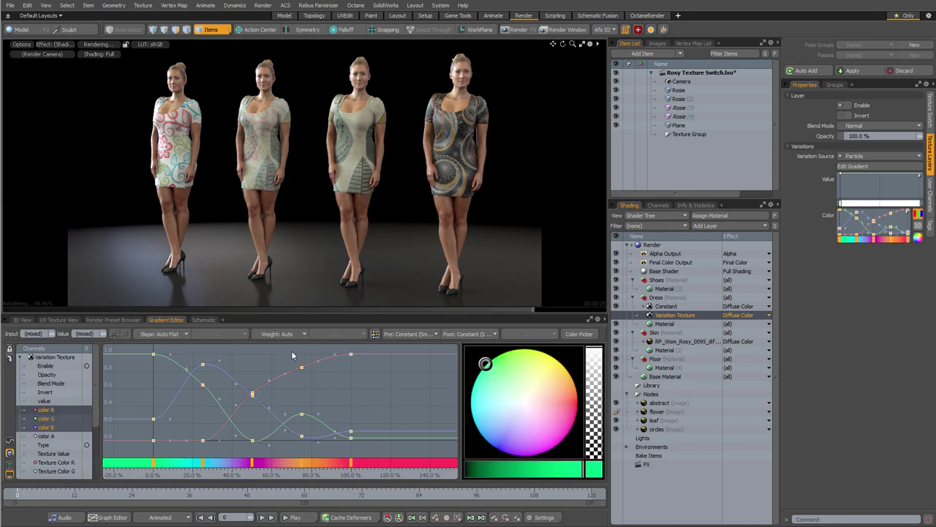
left_click(164, 334)
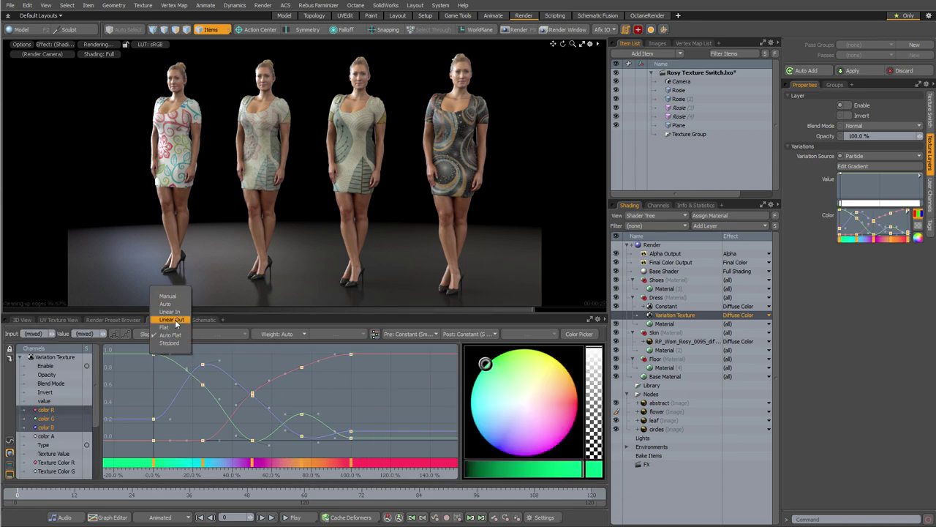
left_click(169, 343)
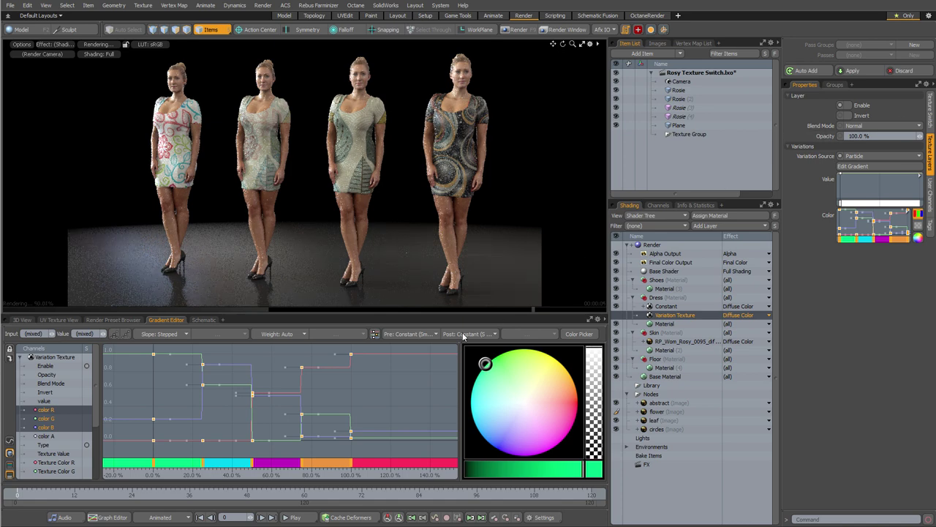
Compare the Texture Switch's settings with the Variation Texture's stepped color gradient.
left_click(207, 321)
left_click(333, 389)
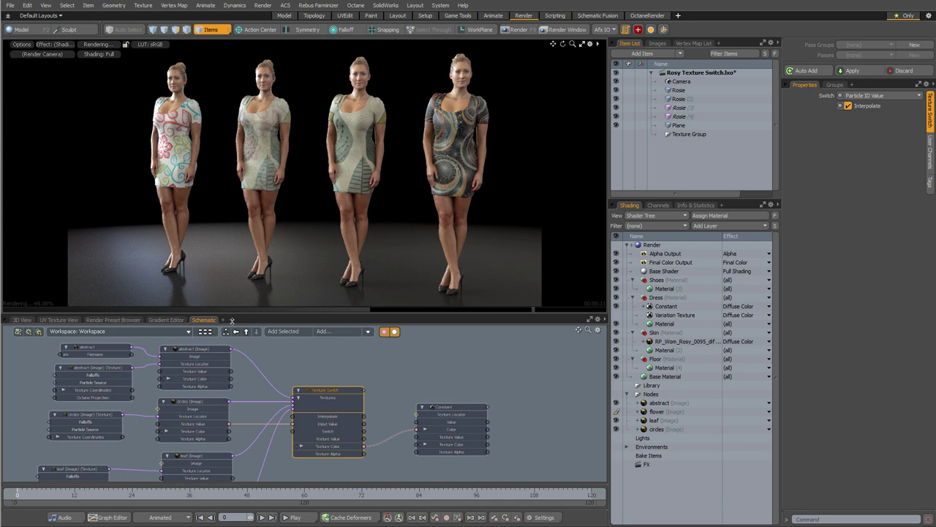
left_click(164, 319)
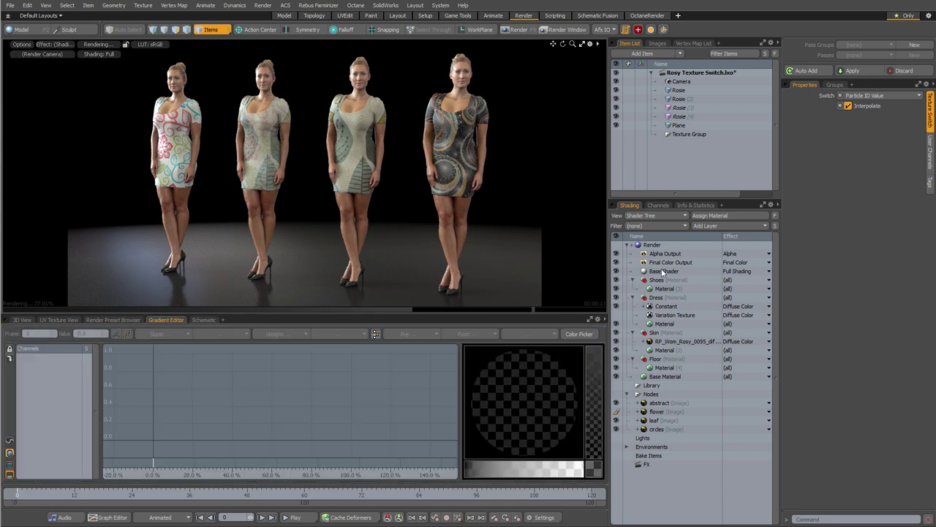
left_click(670, 316)
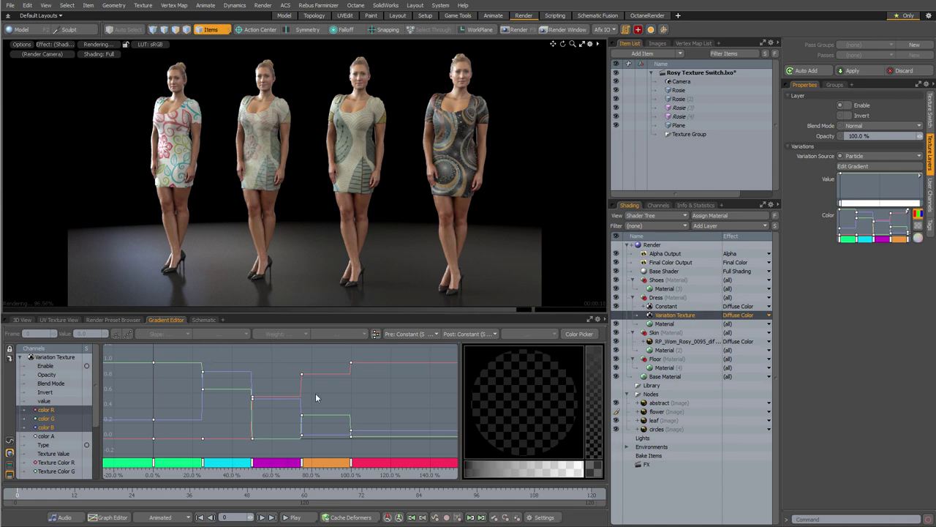
Turn off Interpolate for the Texture Switch.
left_click(204, 320)
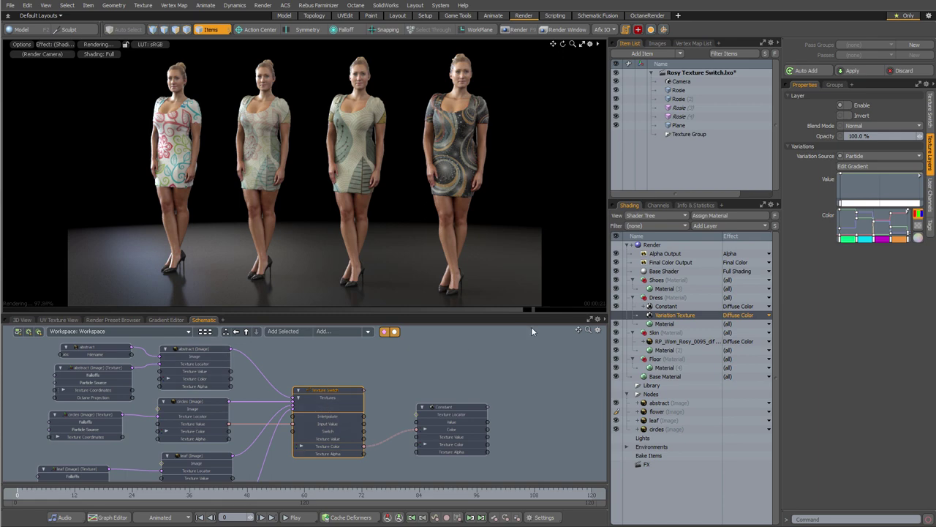
left_click(340, 390)
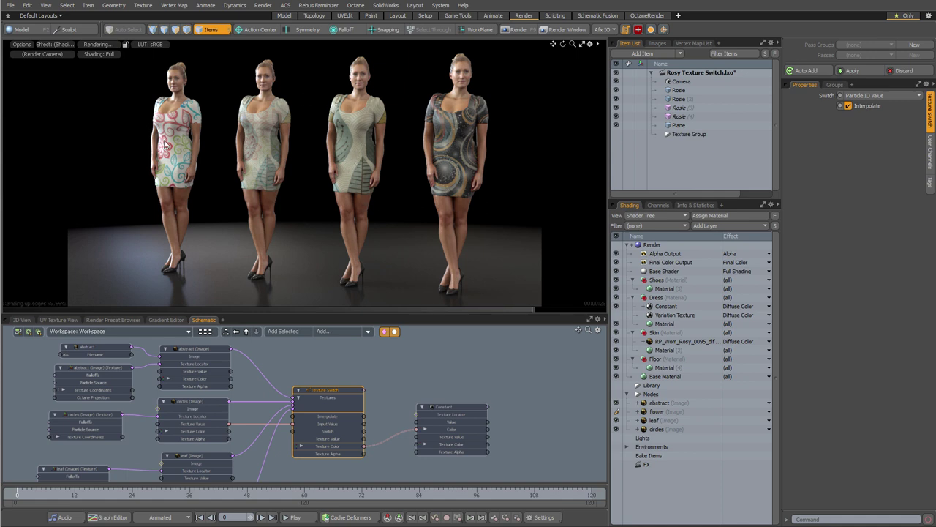
left_click(860, 108)
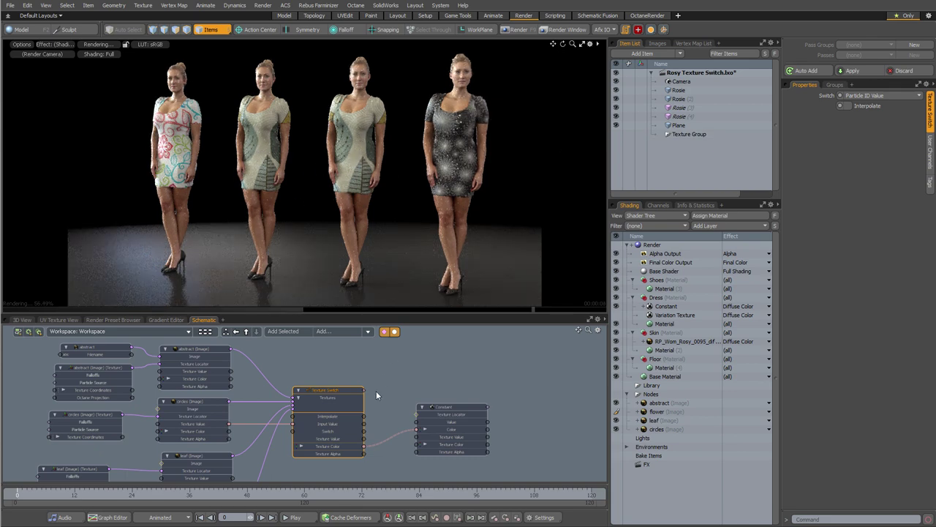
Compare the Particle IDs of Rosie (2) and Rosie (3), and set Rosie (3)'s Particle ID to 0.5.
left_click(688, 99)
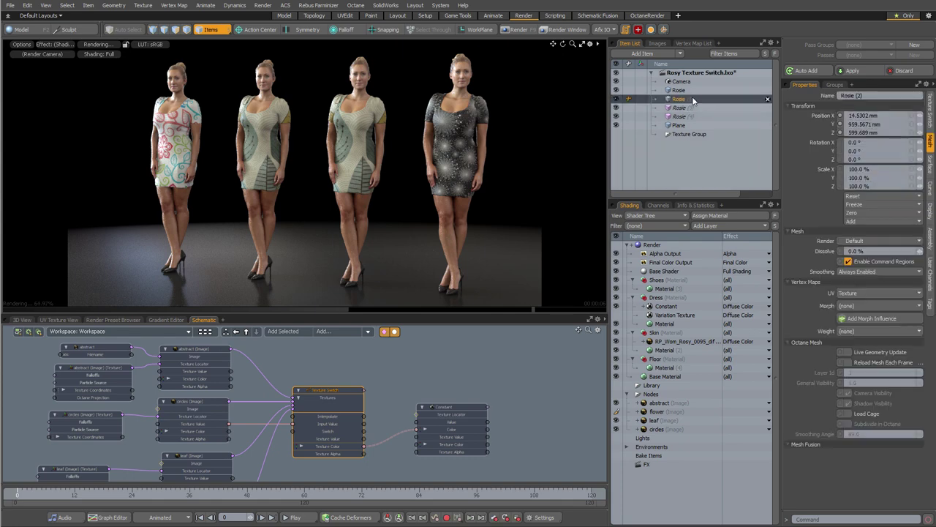
left_click(658, 205)
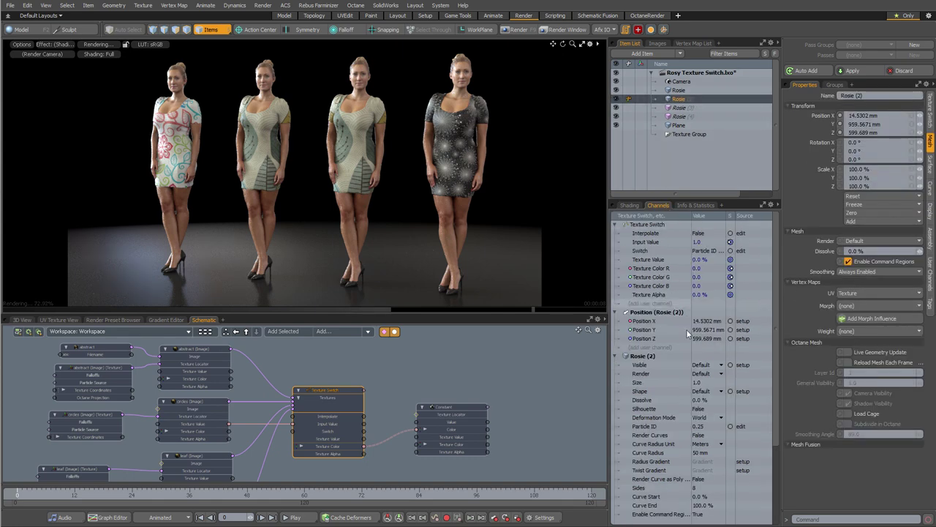
left_click(706, 427)
key("Down")
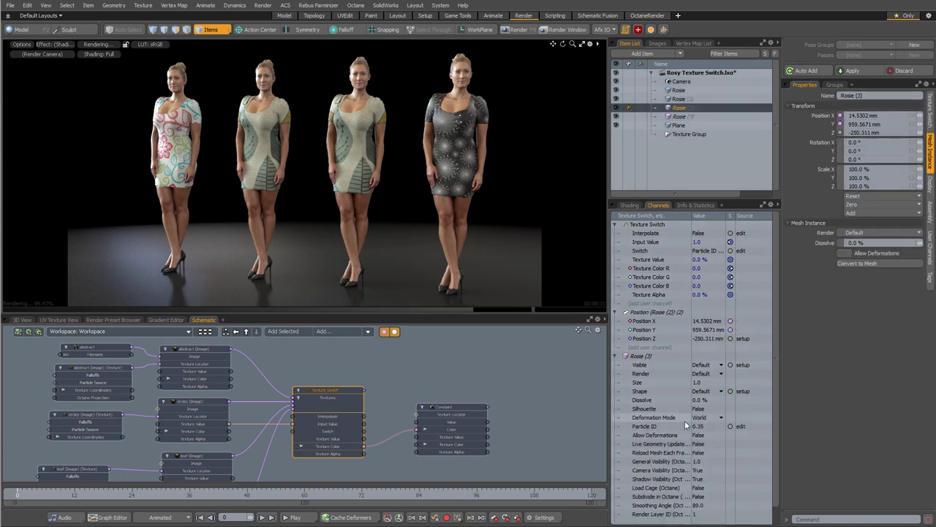
left_click(710, 429)
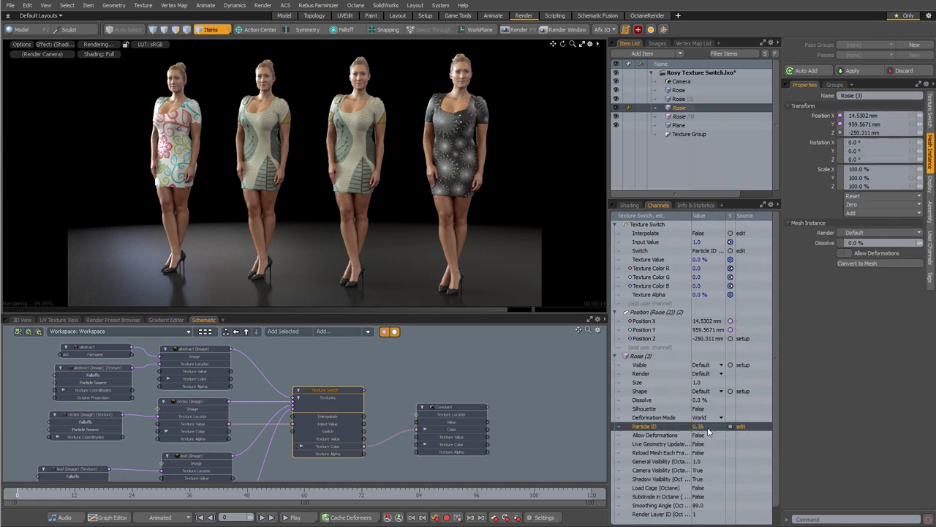
left_click(708, 427)
type("0.5")
key("Return")
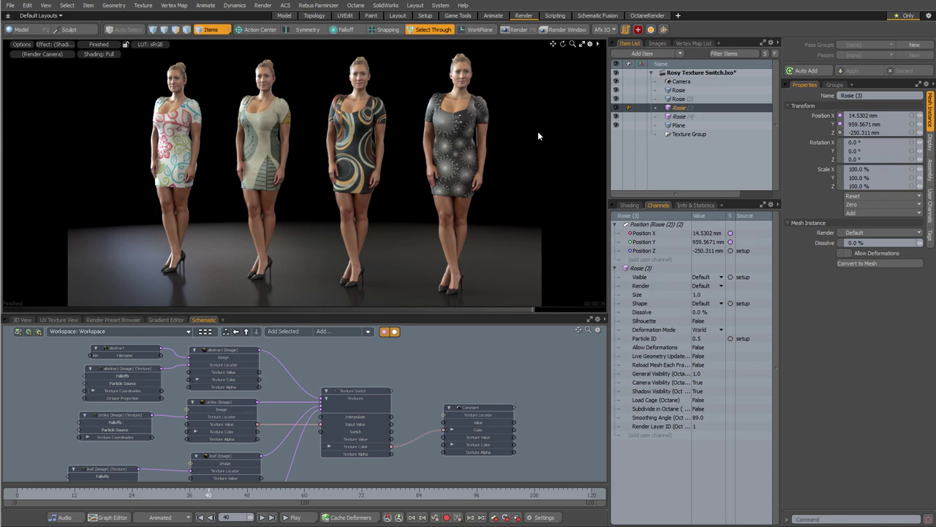
Add a Gradient processing layer to the Dress material group in the Shader Tree.
left_click(624, 207)
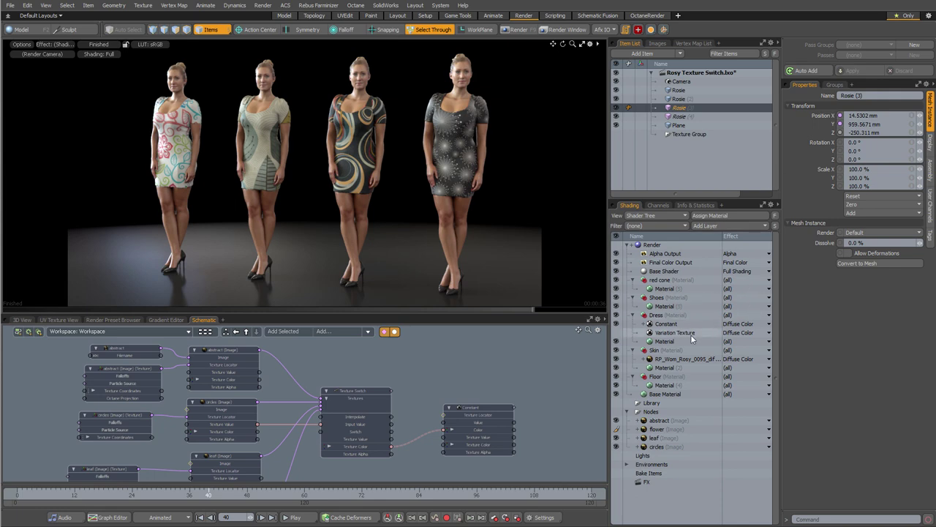
left_click(669, 315)
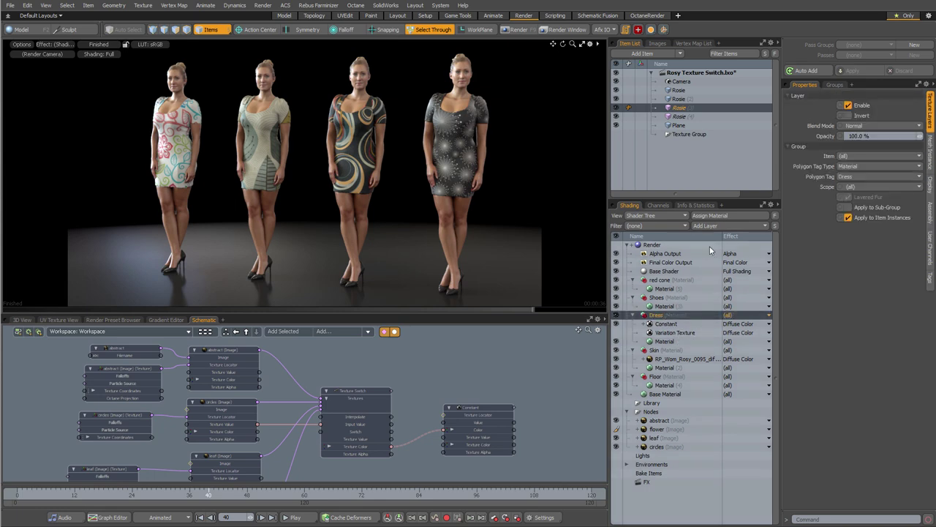
left_click(714, 225)
mouse_move(703, 303)
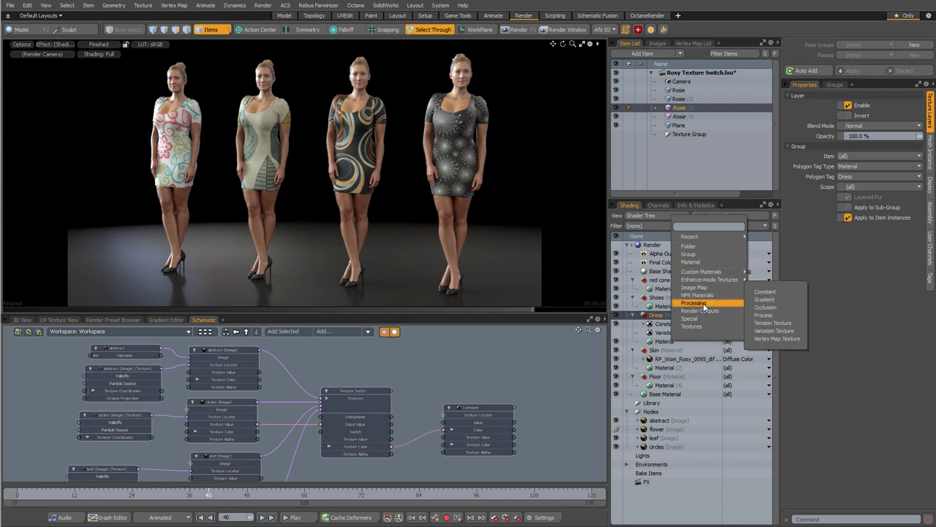
left_click(767, 299)
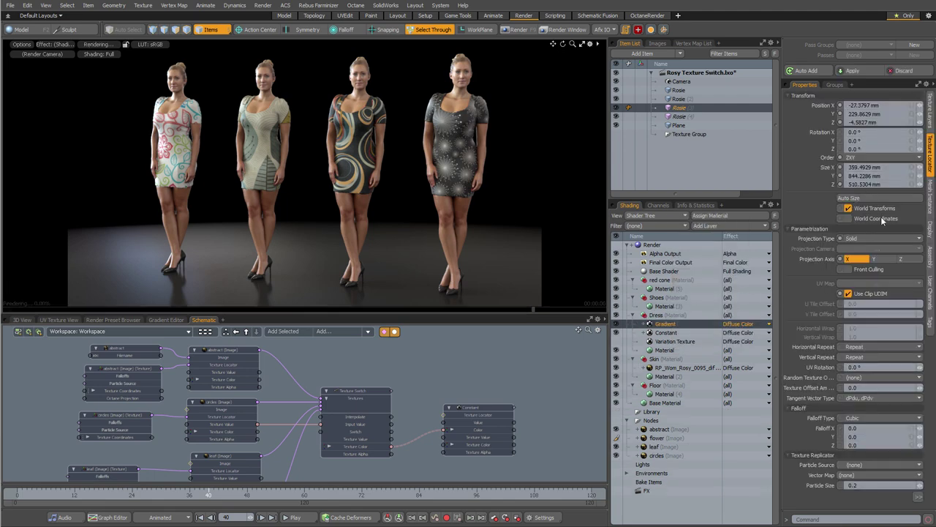
Look through the Gradient layer's Input Parameter options, including the Sample Parameters, without choosing one.
left_click(930, 117)
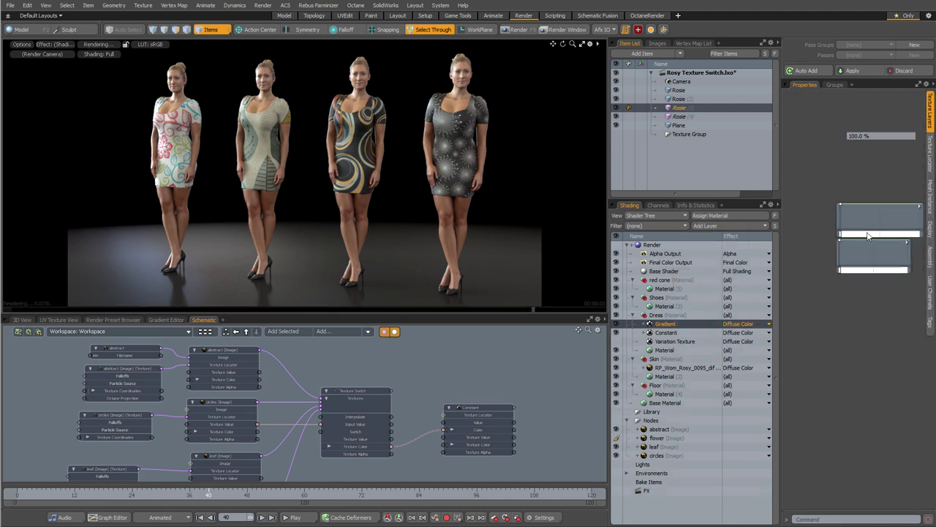
left_click(863, 188)
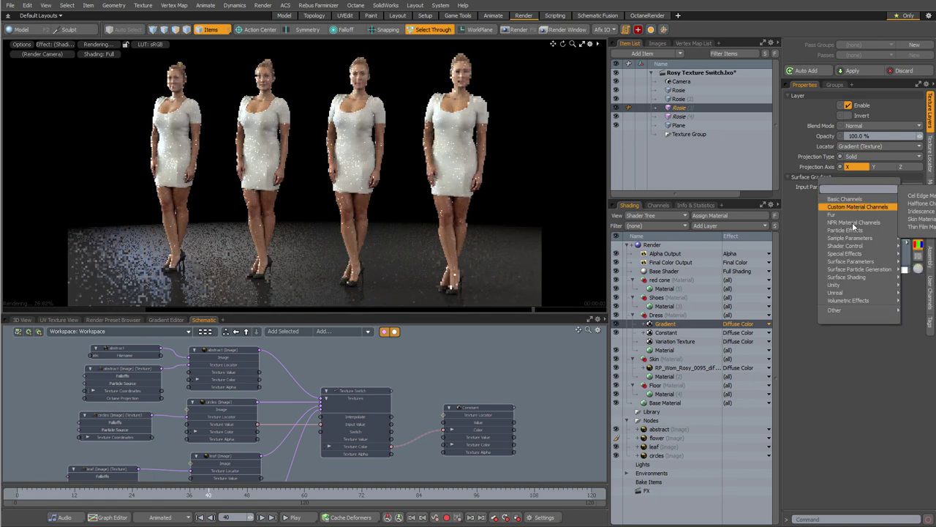
mouse_move(862, 240)
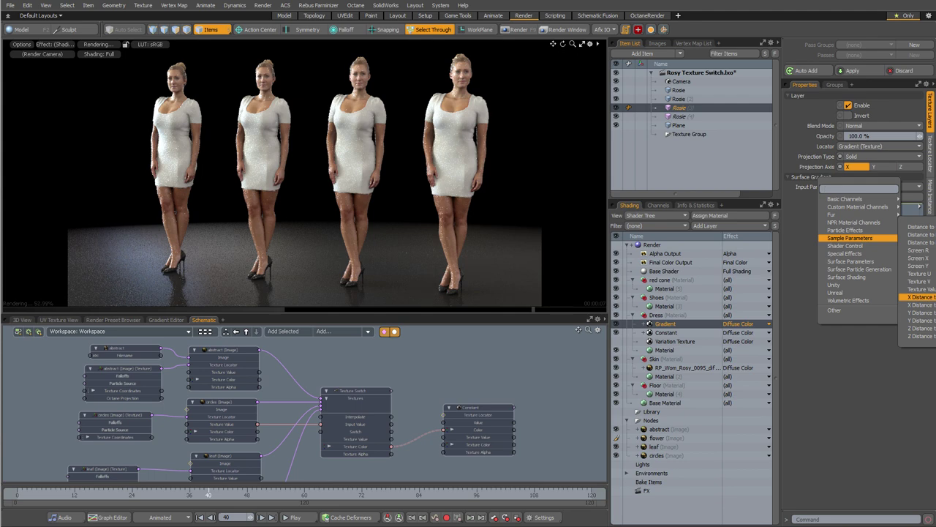
left_click(832, 415)
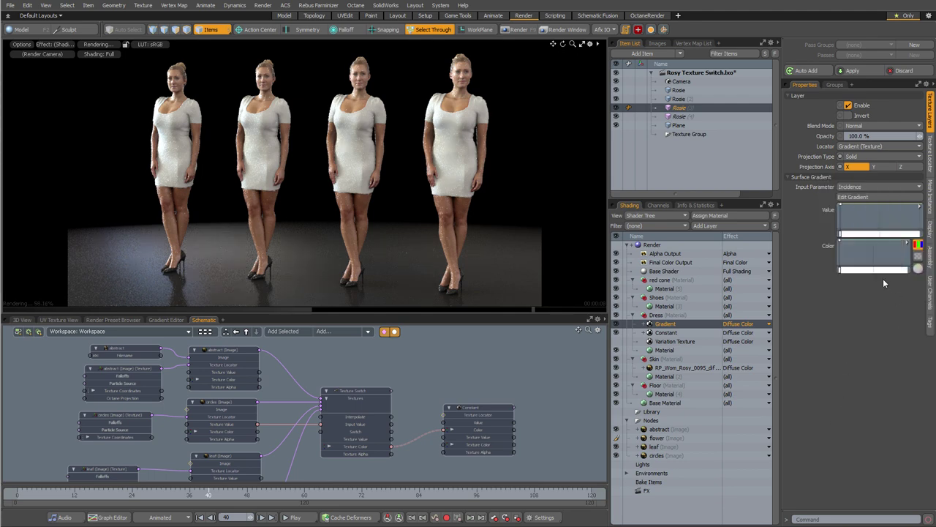
Delete the Gradient layer from the Dress material group.
left_click(678, 332)
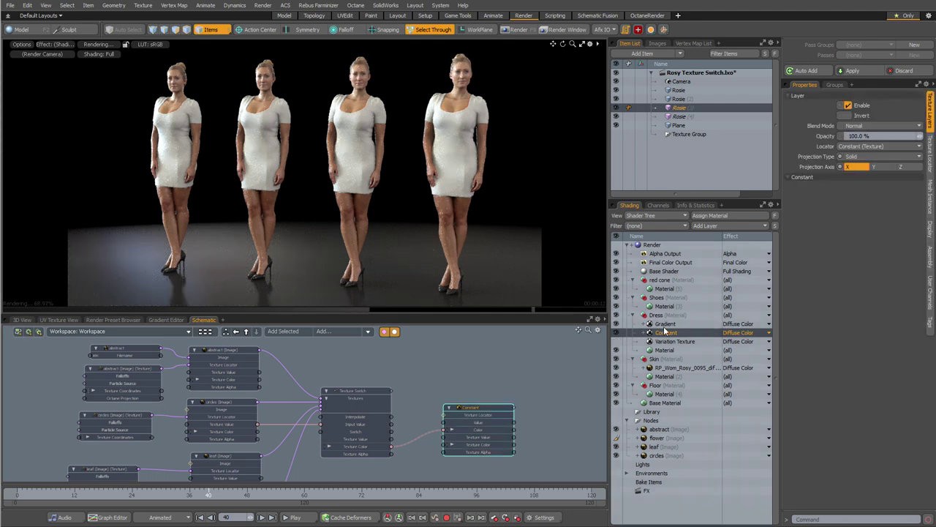
left_click(682, 324)
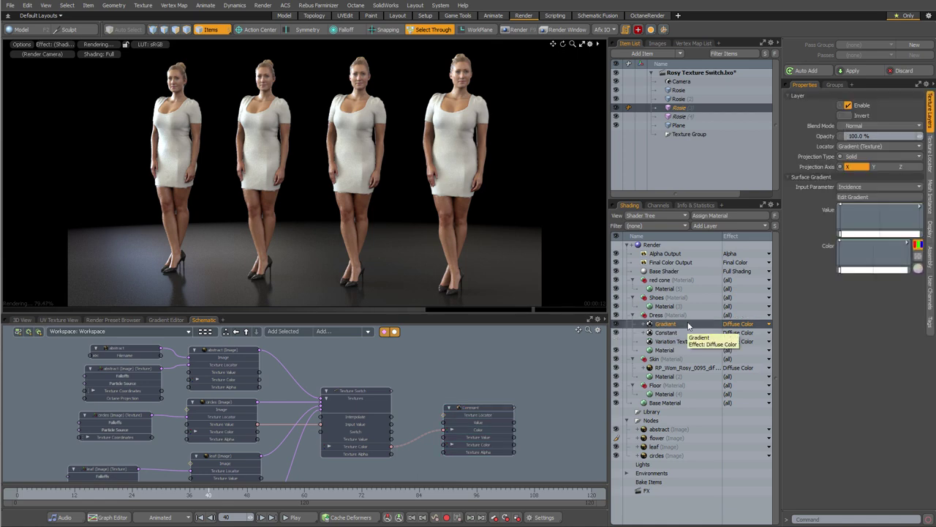
key("Delete")
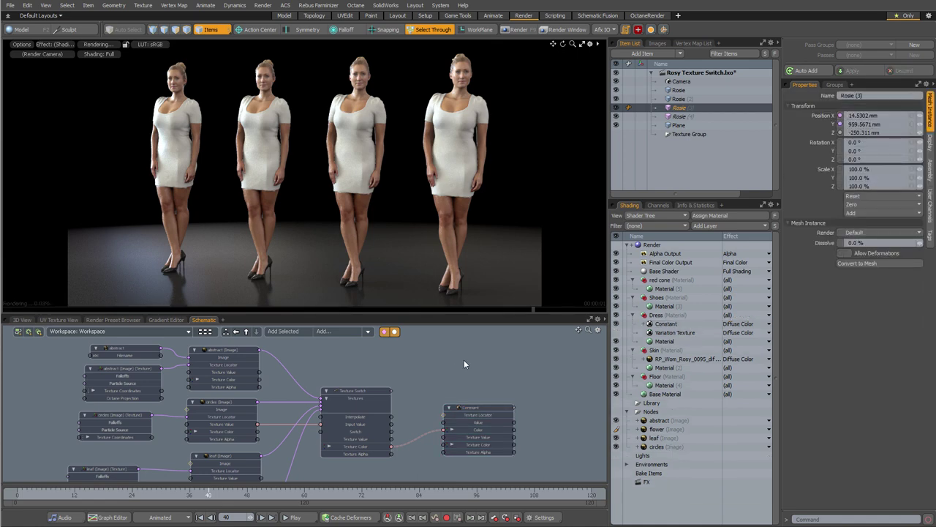
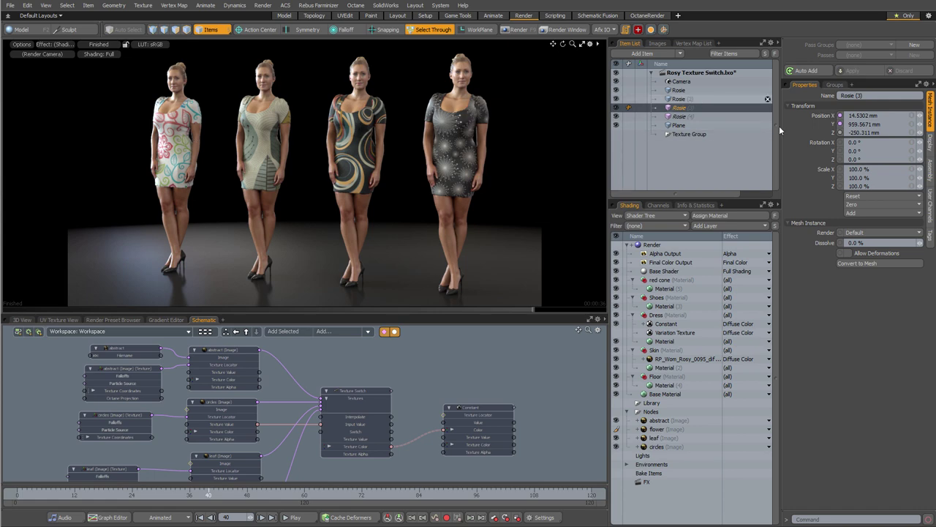
Bring the first Rosie mesh's Particle ID channel into the schematic as a node and place it above the Constant node.
left_click(686, 91)
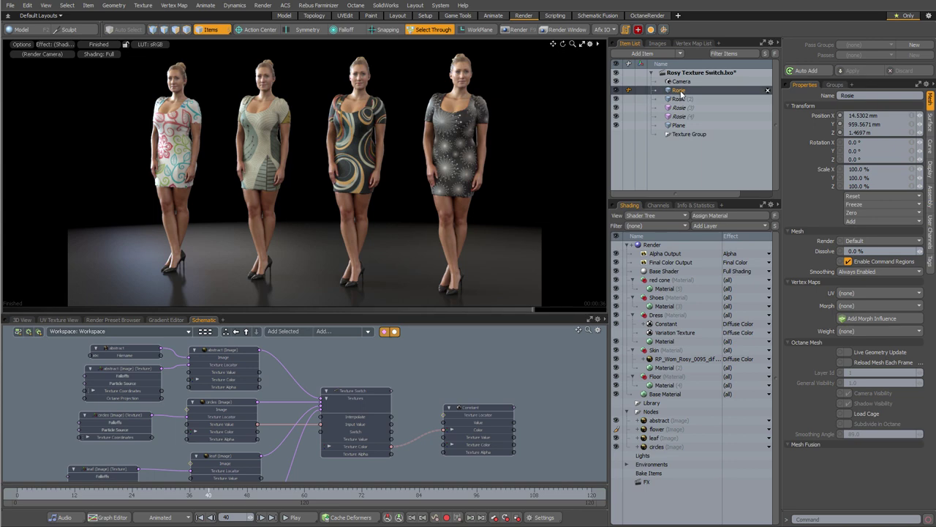
left_click(659, 206)
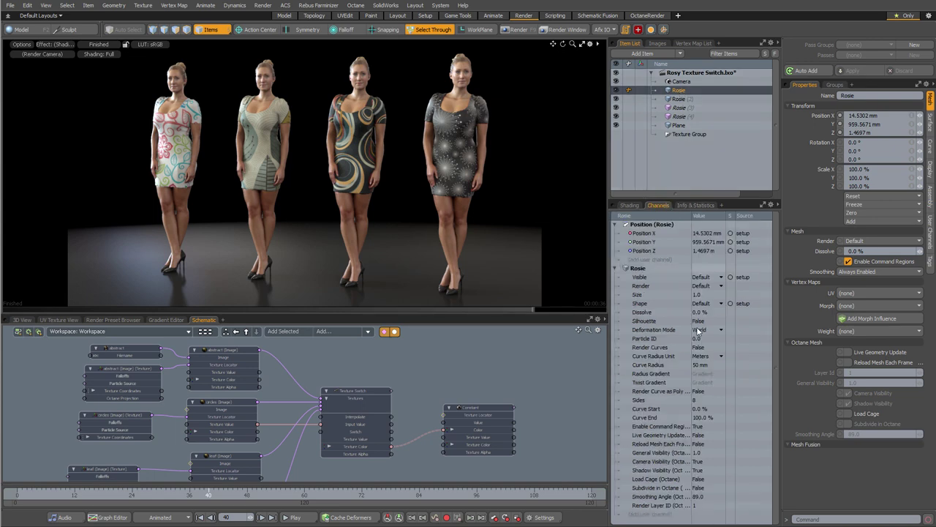
left_click_drag(631, 343, 595, 350)
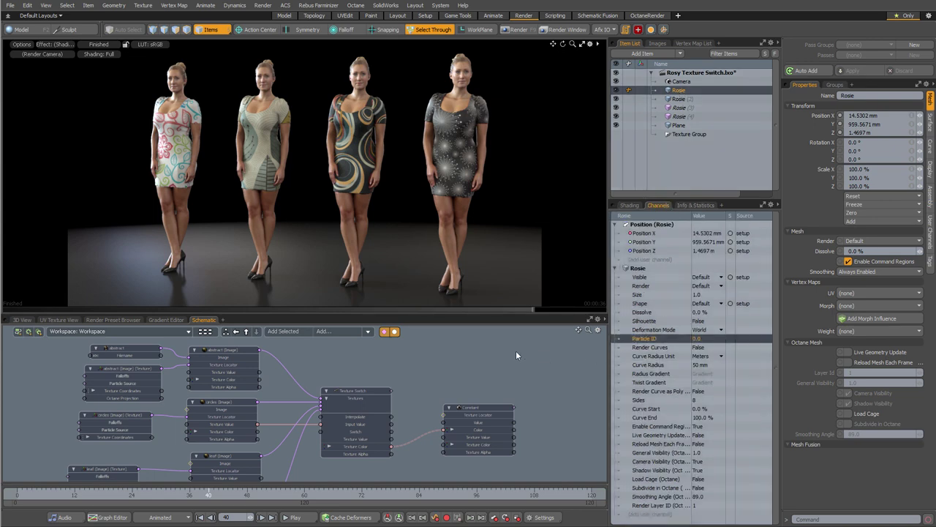
left_click_drag(516, 354, 512, 359)
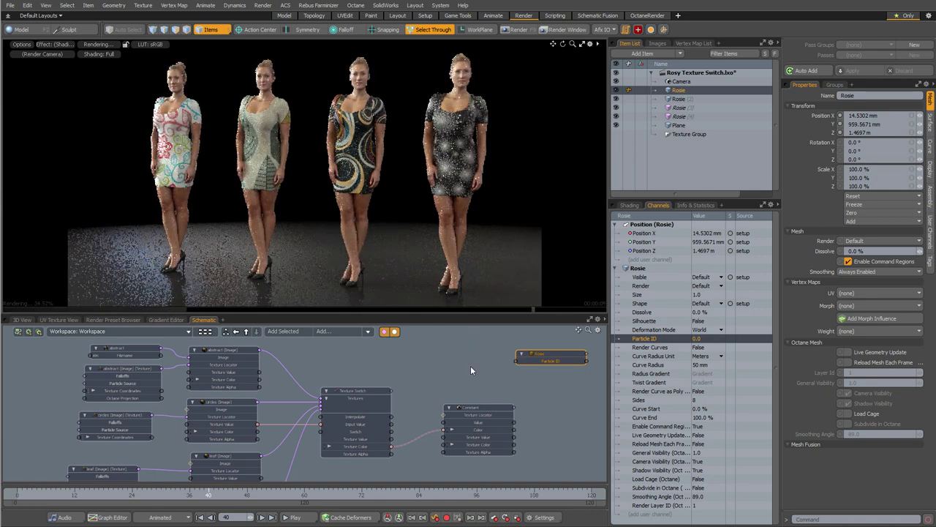
key("0")
left_click_drag(553, 220, 522, 211)
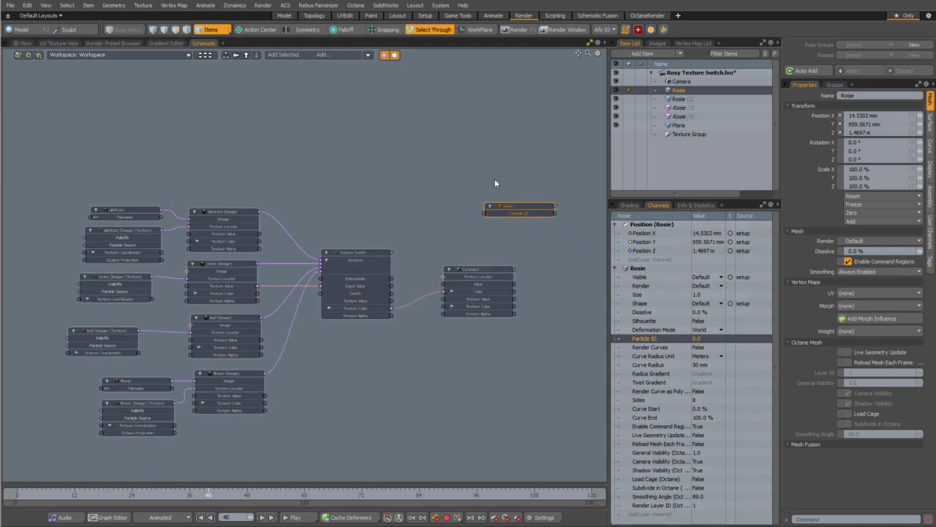
Add the World Position channel to the Rosie node in the schematic.
left_click_drag(494, 183, 401, 93)
scroll(474, 154, "up", 5)
right_click(404, 91)
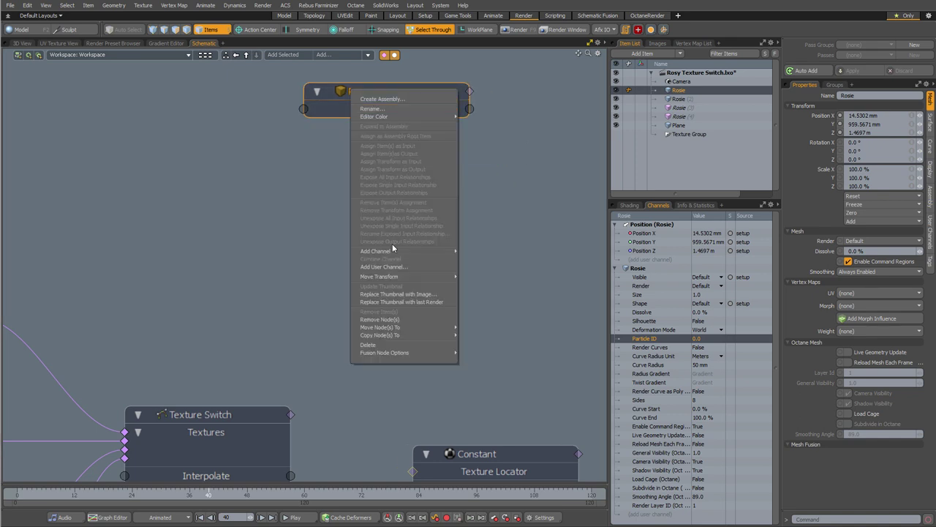
mouse_move(392, 251)
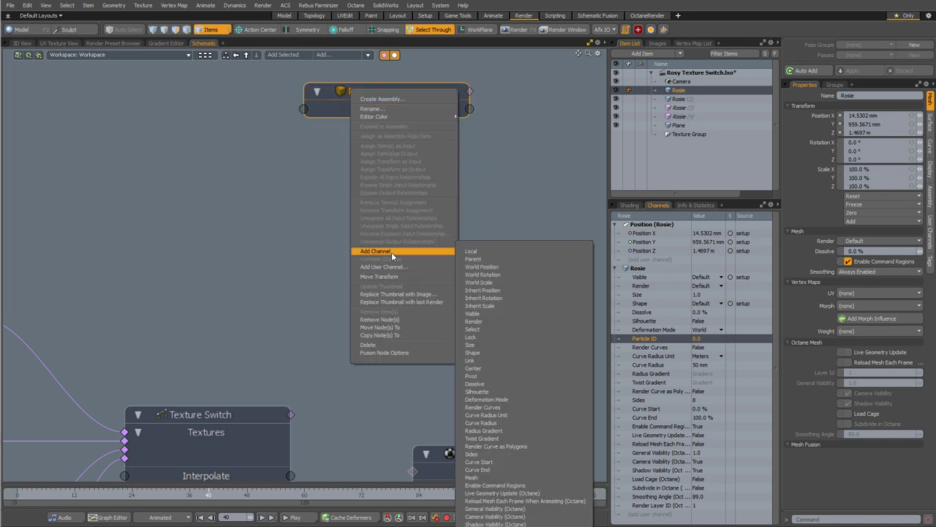
left_click(498, 268)
left_click_drag(369, 161, 413, 216, "alt")
scroll(416, 196, "down", 1)
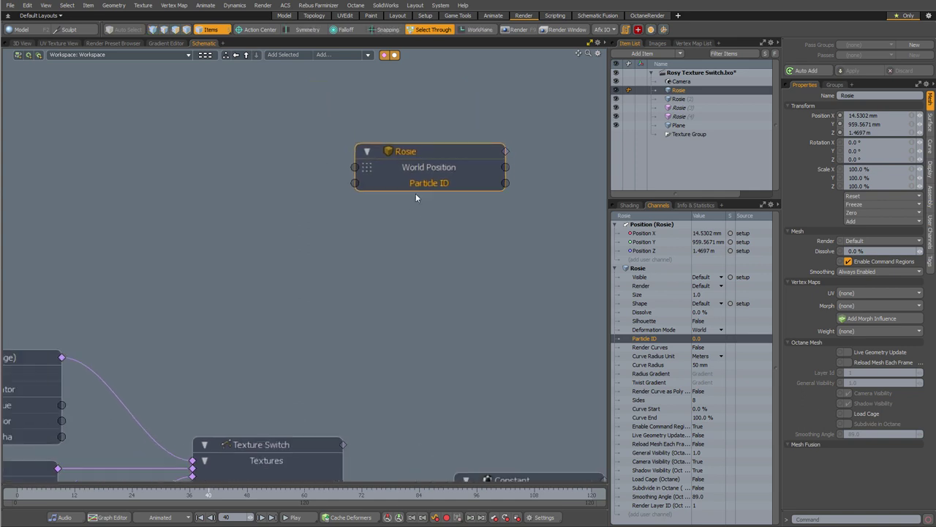
Add a Measure Distance channel modifier to the schematic and place it beside the Rosie node.
left_click(324, 55)
type("mease")
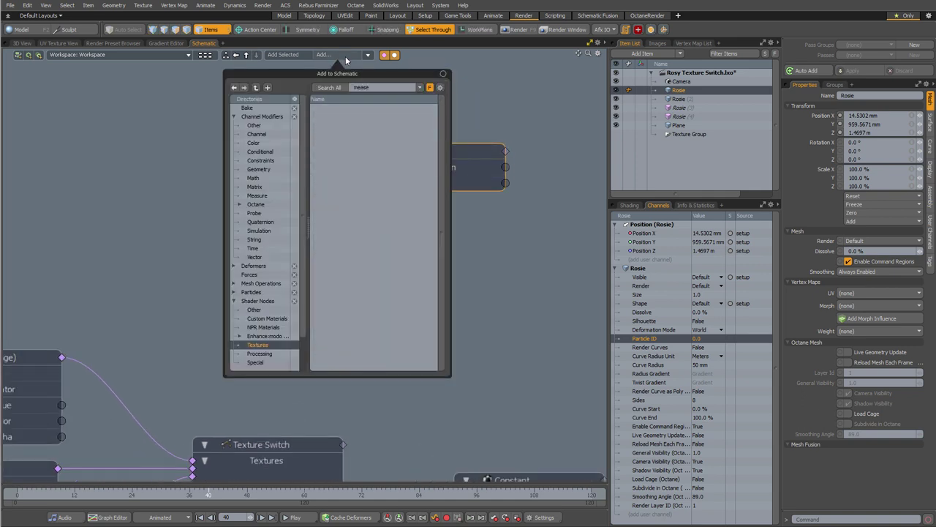
key("BackSpace")
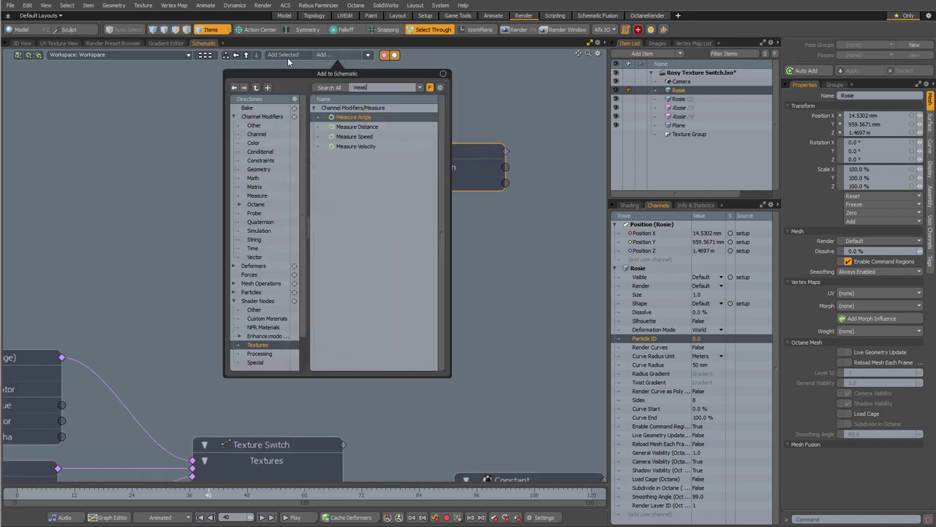
double_click(370, 127)
left_click_drag(348, 292, 214, 154)
left_click(405, 306)
key("F2")
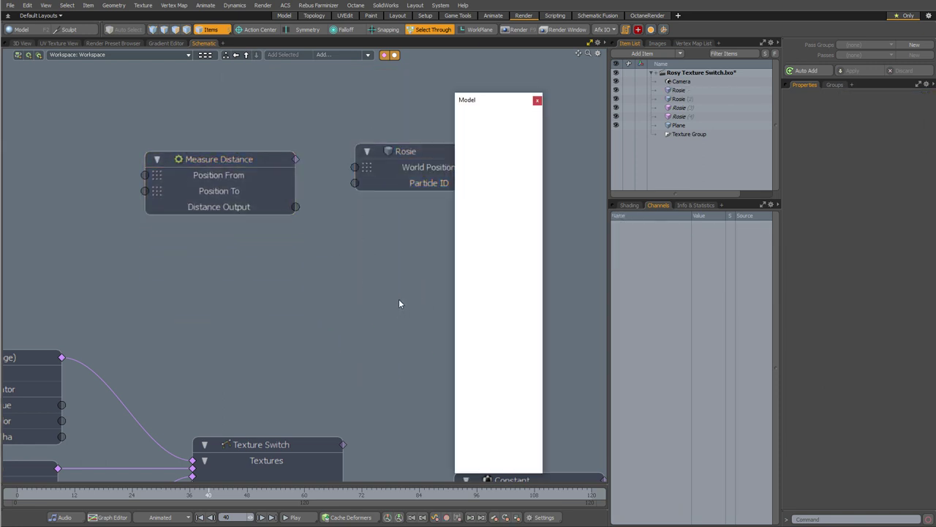
left_click_drag(495, 106, 330, 97)
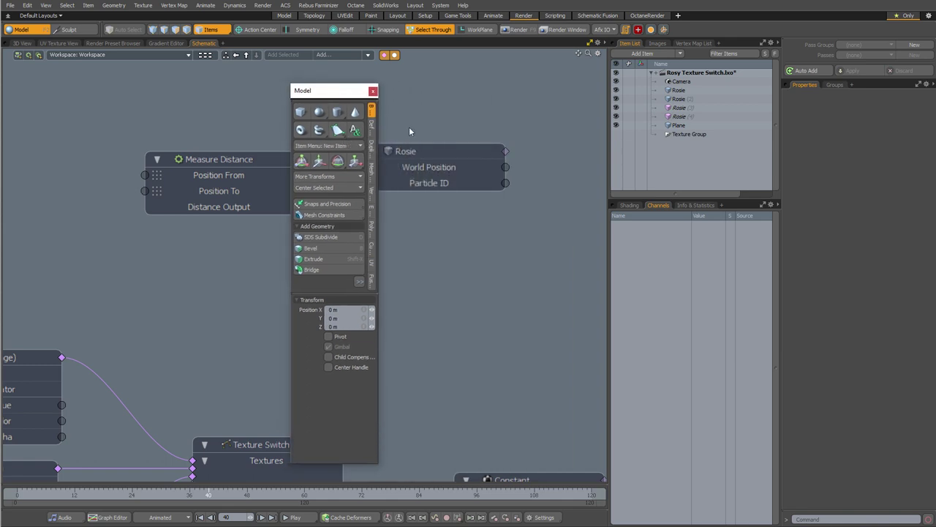
key("F3")
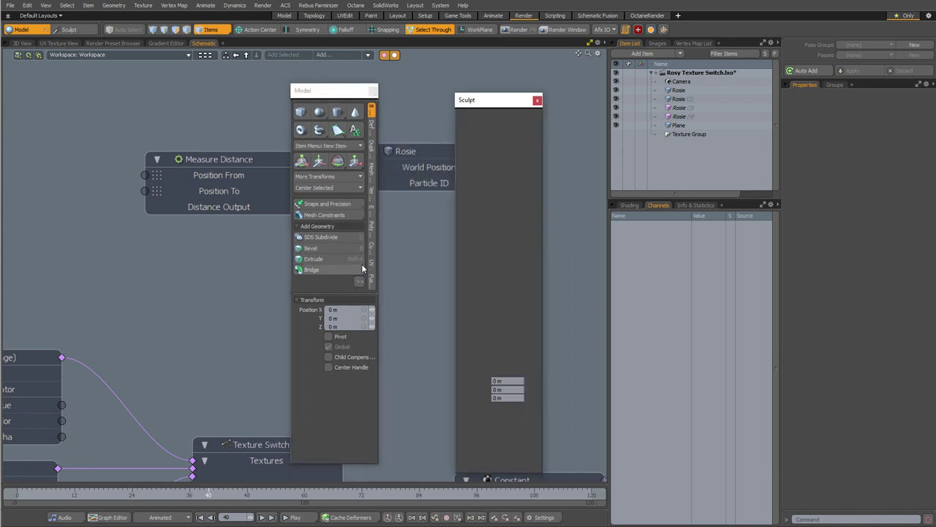
key("F4")
mouse_move(495, 120)
left_mouse_down()
mouse_move(594, 125)
mouse_move(613, 96)
mouse_move(627, 95)
left_mouse_up()
left_click(538, 100)
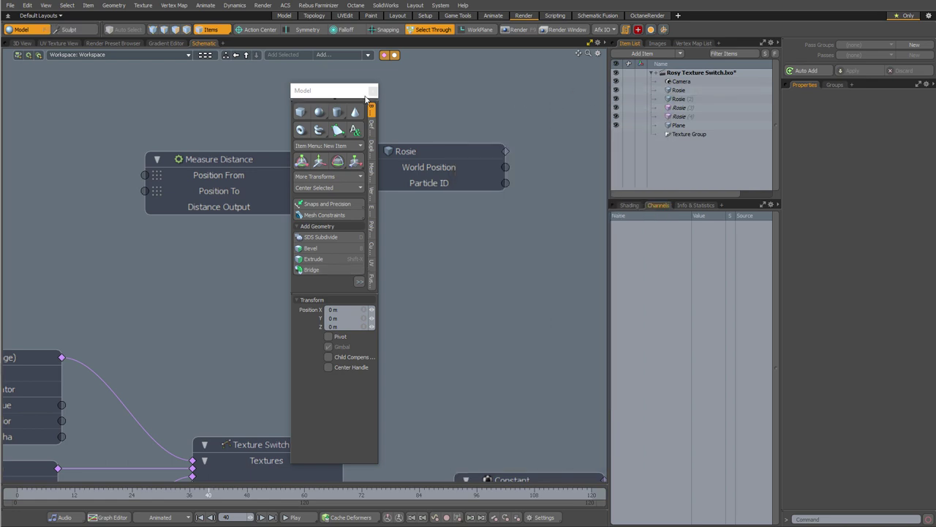
left_click(373, 90)
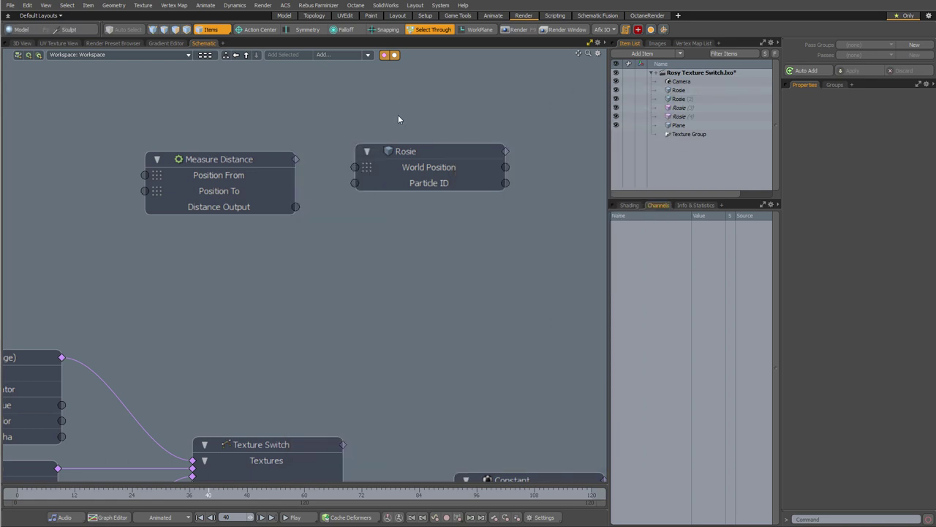
key("F5")
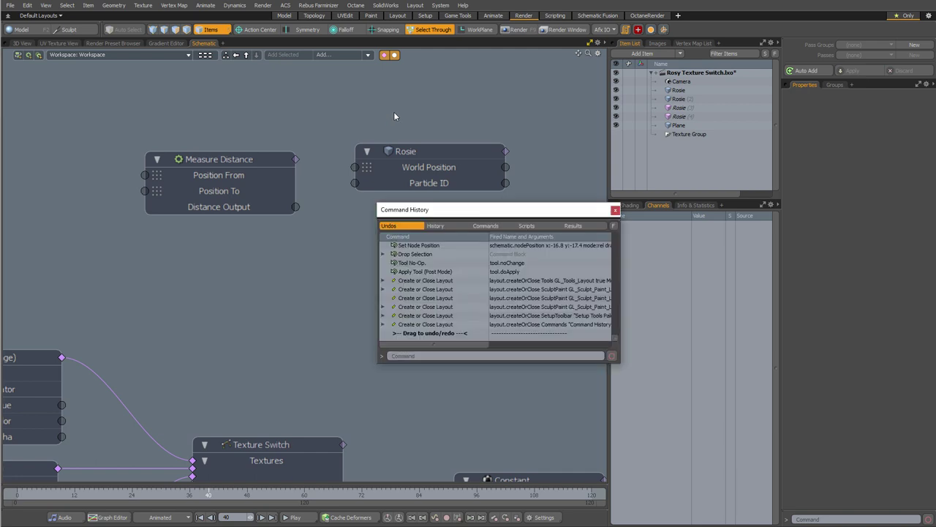
key("F5")
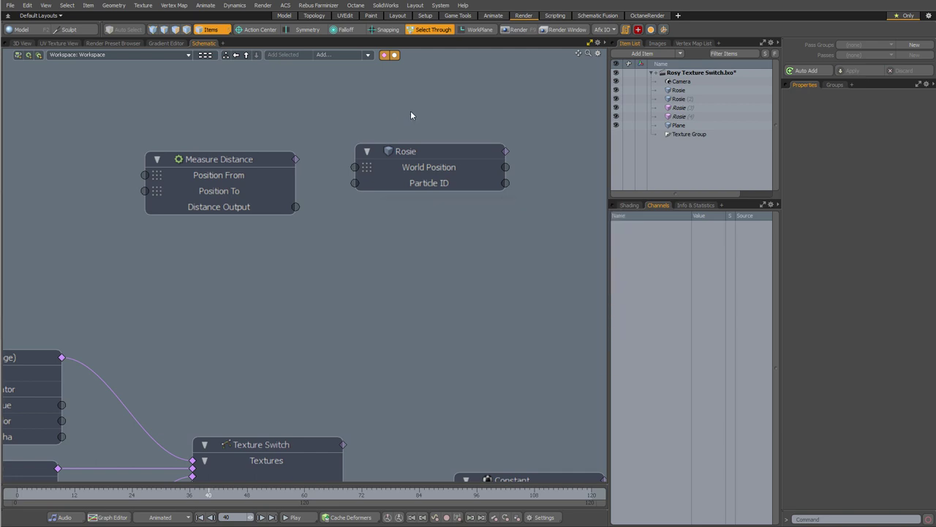
Move the Measure Distance node slightly up and closer to the Rosie node.
left_click(645, 54)
left_click(424, 338)
left_click_drag(243, 160, 258, 141)
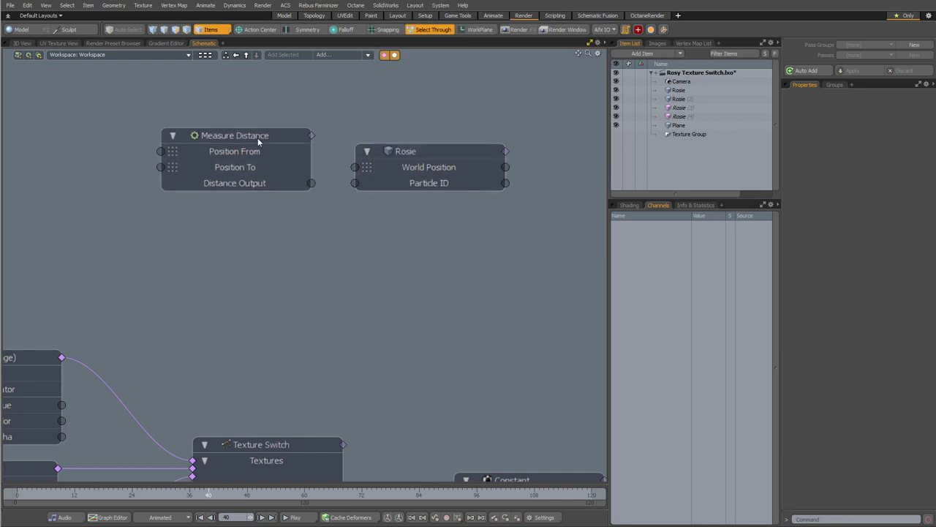
Shift the Rosie node slightly away from the Measure Distance node and add a default cone mesh to the scene.
left_click_drag(433, 148, 434, 141)
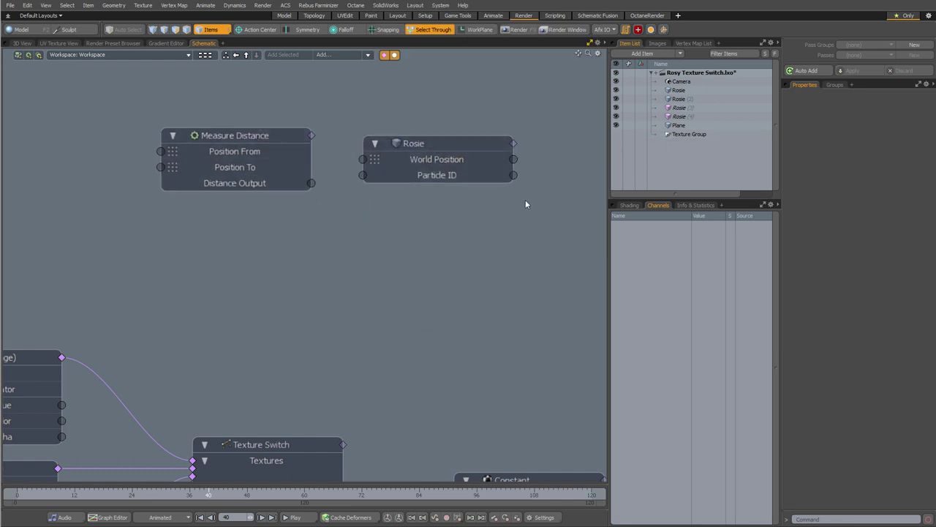
key("F2")
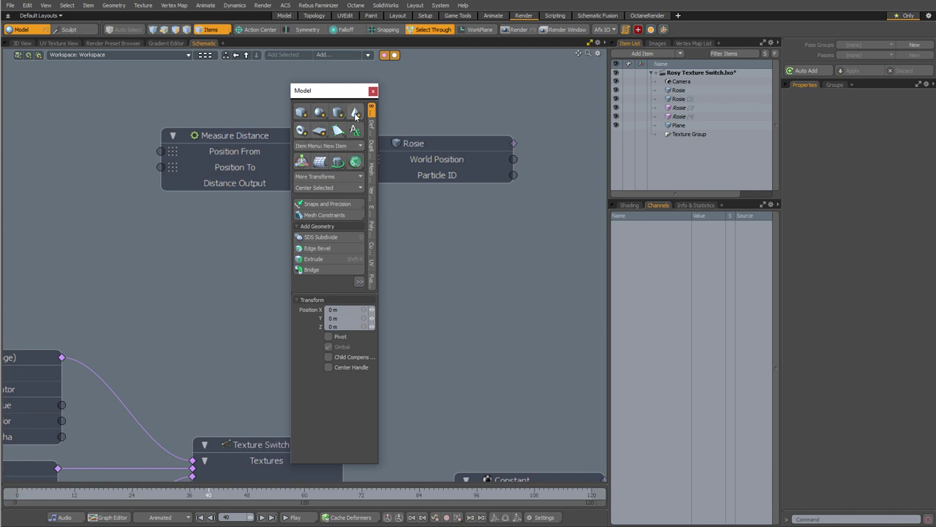
left_click(355, 114)
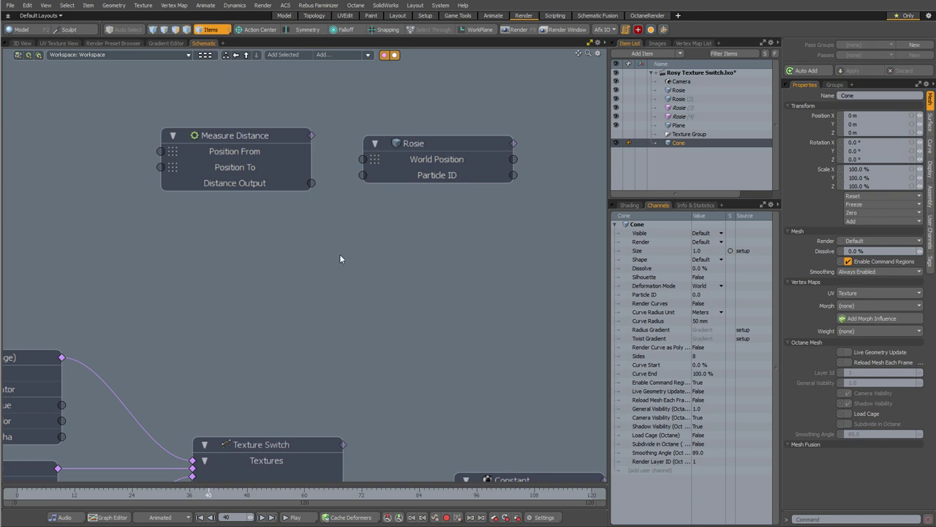
Scale down the cone's geometry and place the cone item beside the end of the Rosie row, at Y 270 mm and Z 1.99 m.
left_click(22, 43)
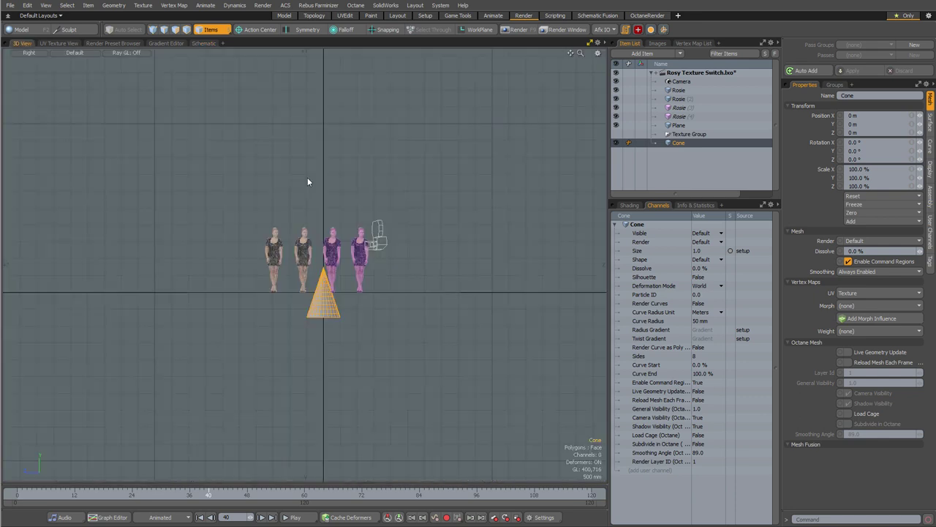
scroll(332, 300, "up", 3)
key("3")
double_click(322, 309)
key("w")
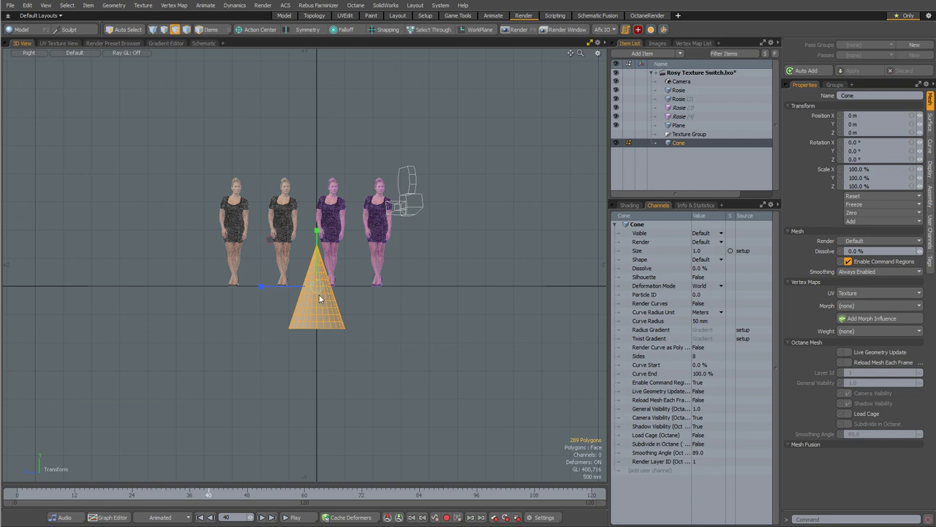
left_click_drag(319, 295, 198, 322)
key("space")
left_click(297, 311)
key("5")
key("w")
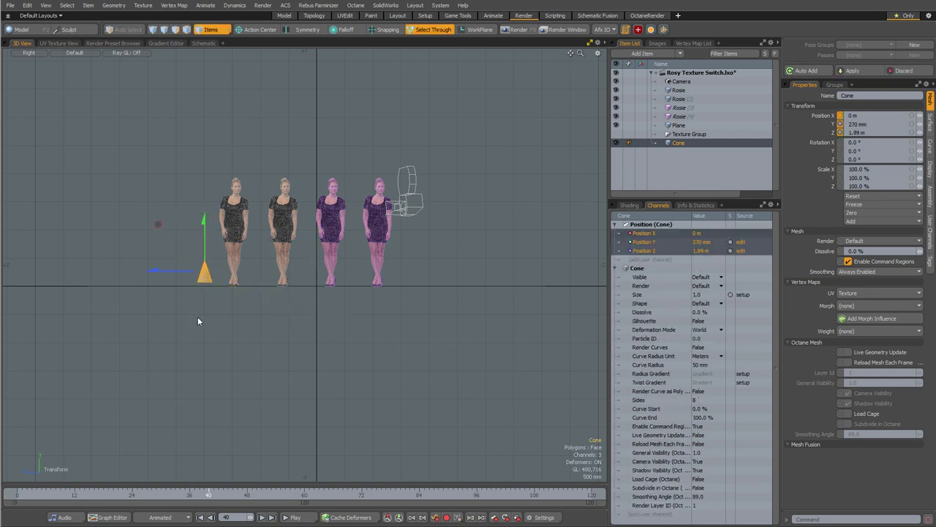
Assign the cone a material named red cone with a red color of 1.0, 0.04, 0.06.
key("space")
key("m")
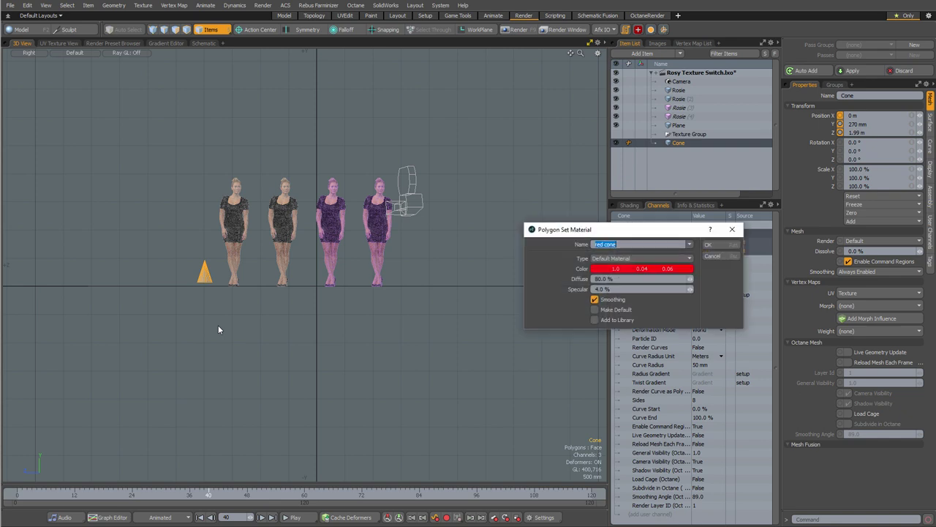
left_click(708, 244)
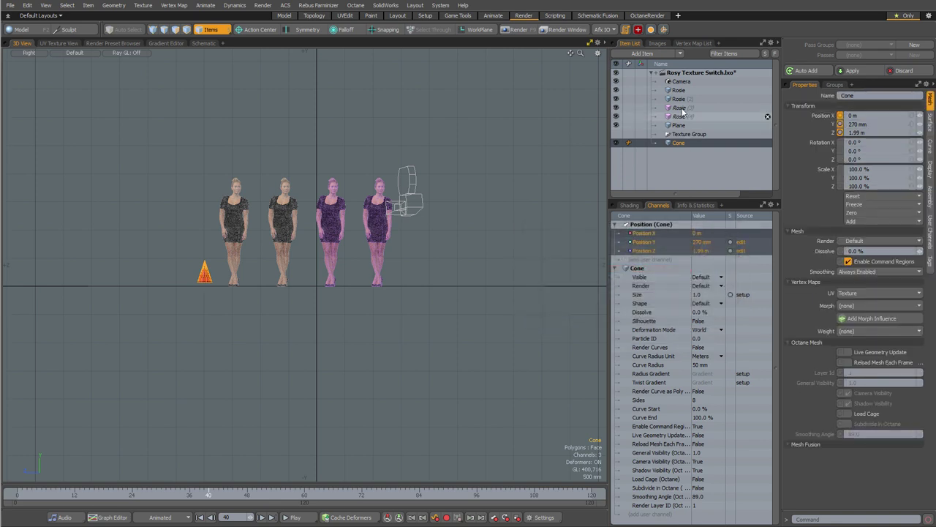
left_click(629, 205)
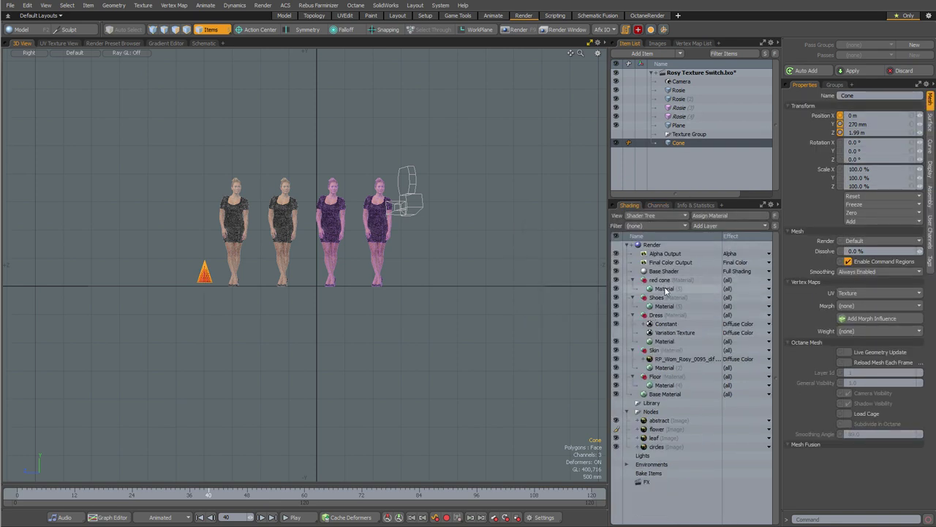
left_click(665, 289)
left_click(389, 350)
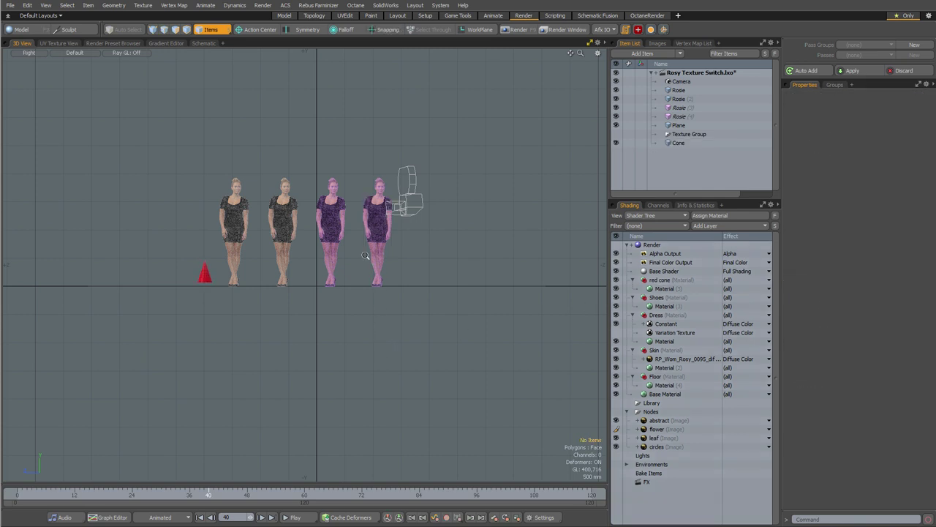
Bring the Cone item into the schematic as a node and place it above the Measure Distance node.
scroll(365, 255, "up", 2)
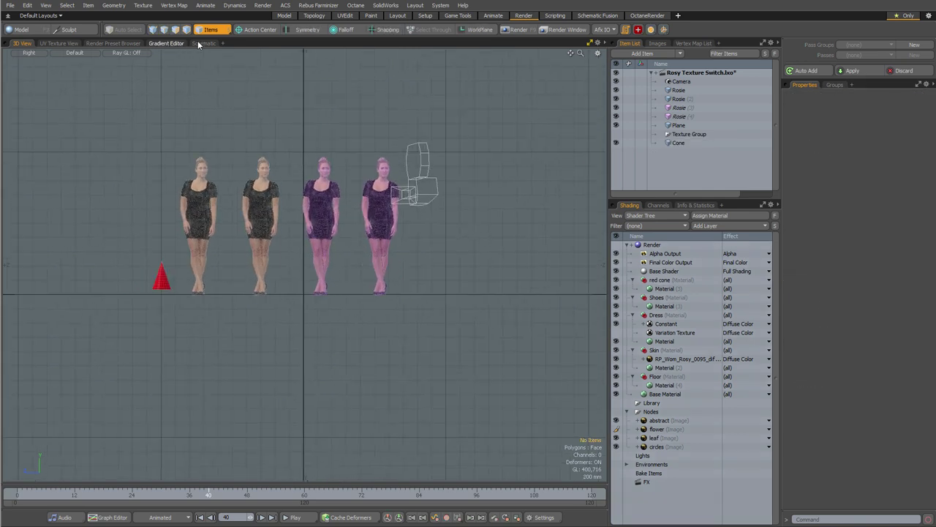
left_click(200, 43)
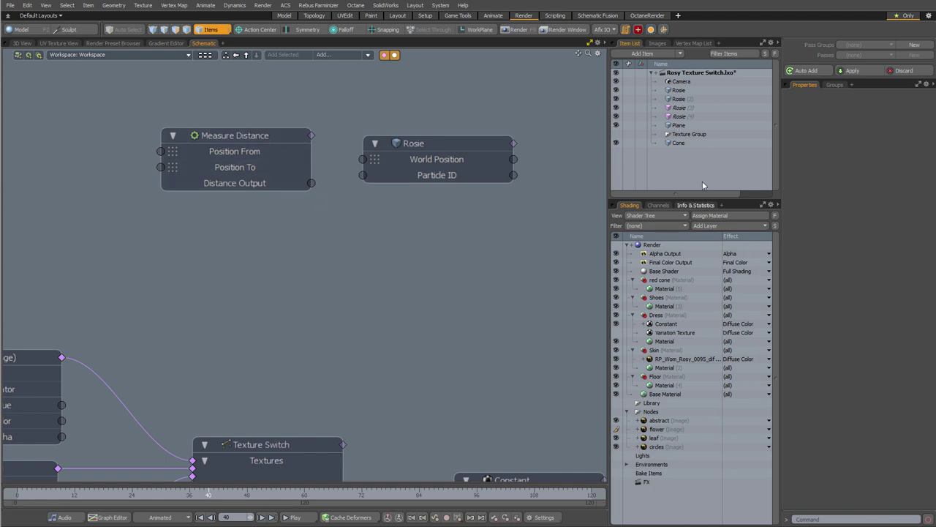
left_click(677, 143)
left_click_drag(676, 143, 133, 90)
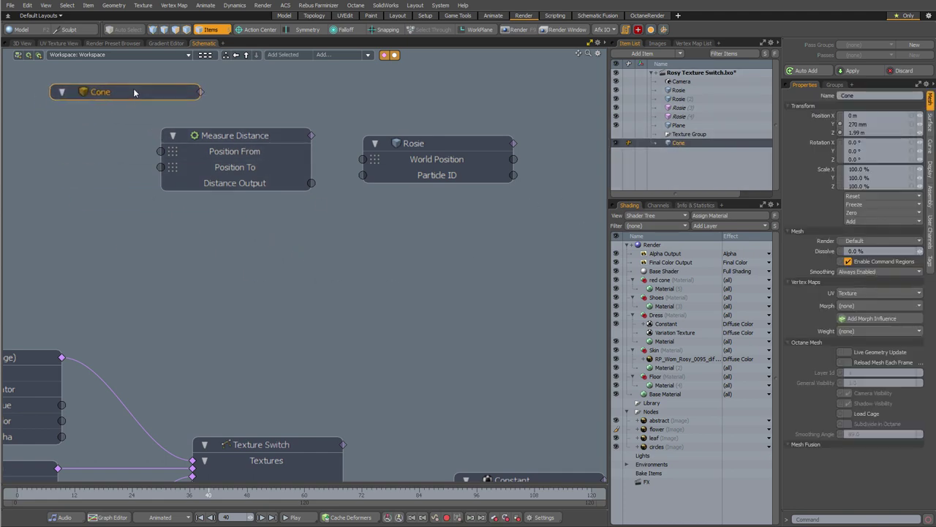
right_click(147, 89)
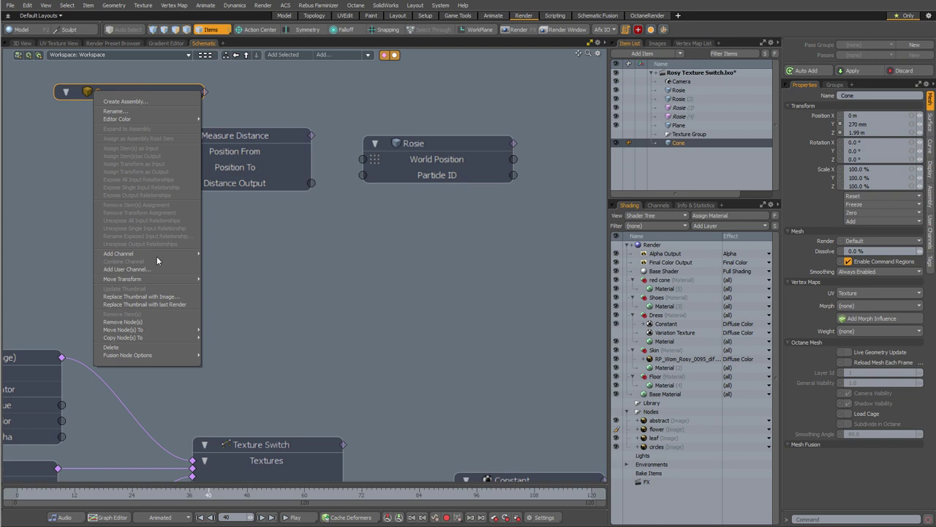
mouse_move(157, 254)
left_click(419, 258)
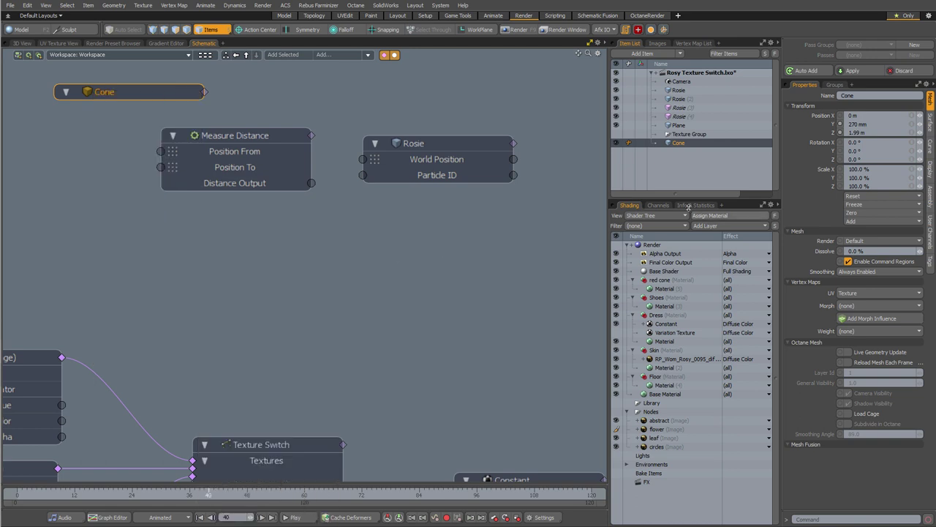
left_click(658, 205)
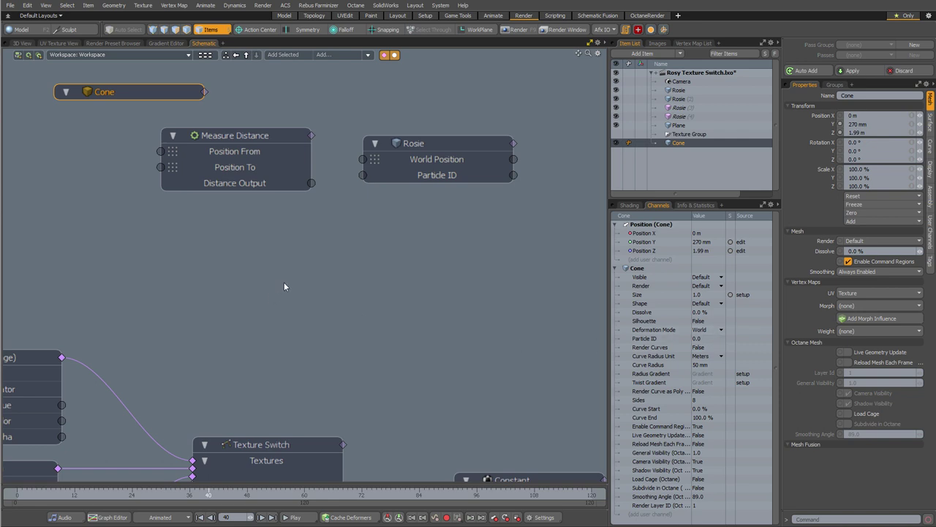
left_click(641, 514)
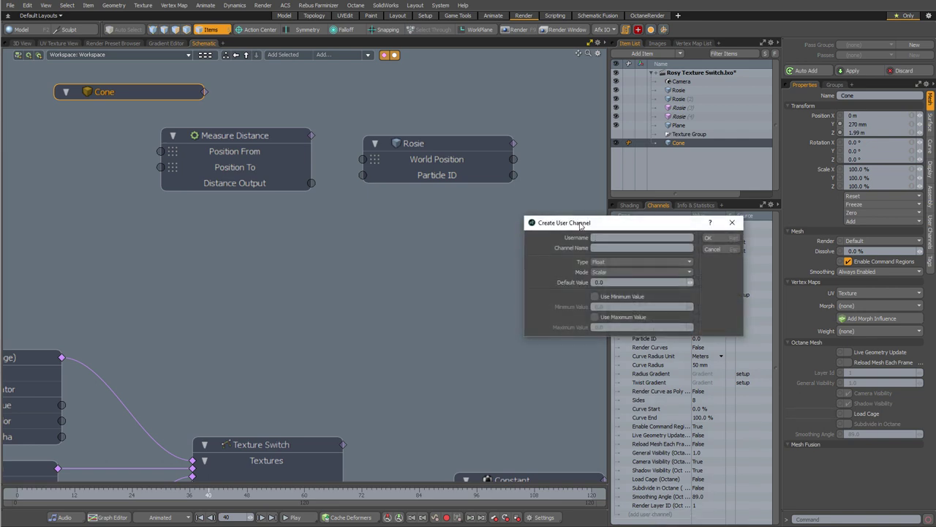
left_click(714, 250)
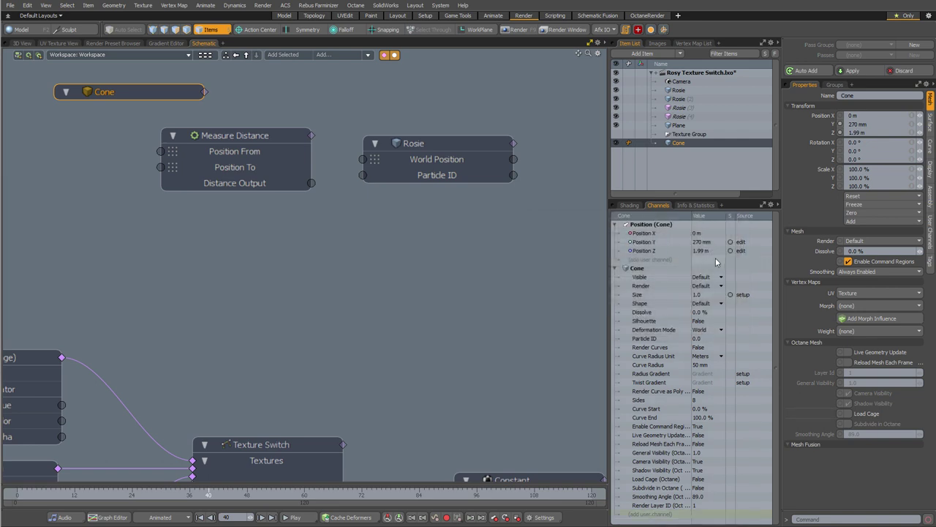
Add the World Position channel to the Cone node in the schematic.
right_click(164, 93)
mouse_move(169, 249)
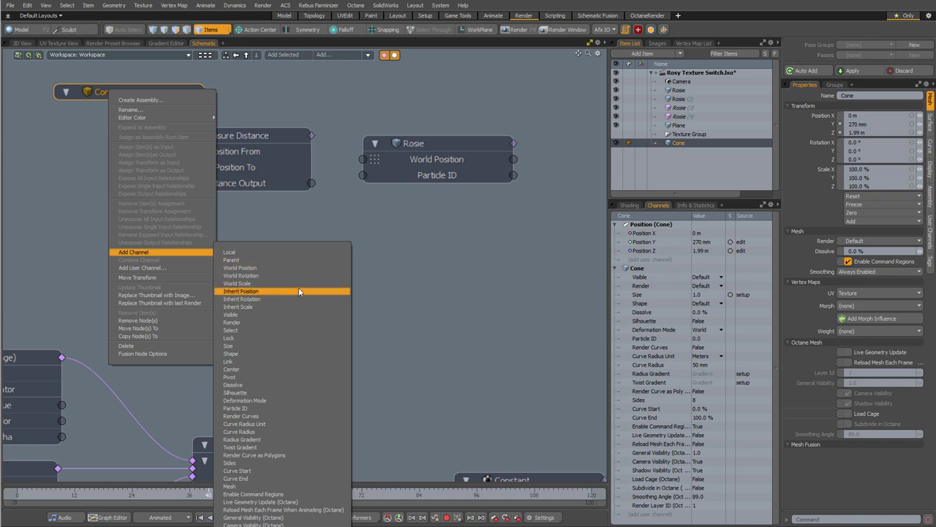
left_click(278, 267)
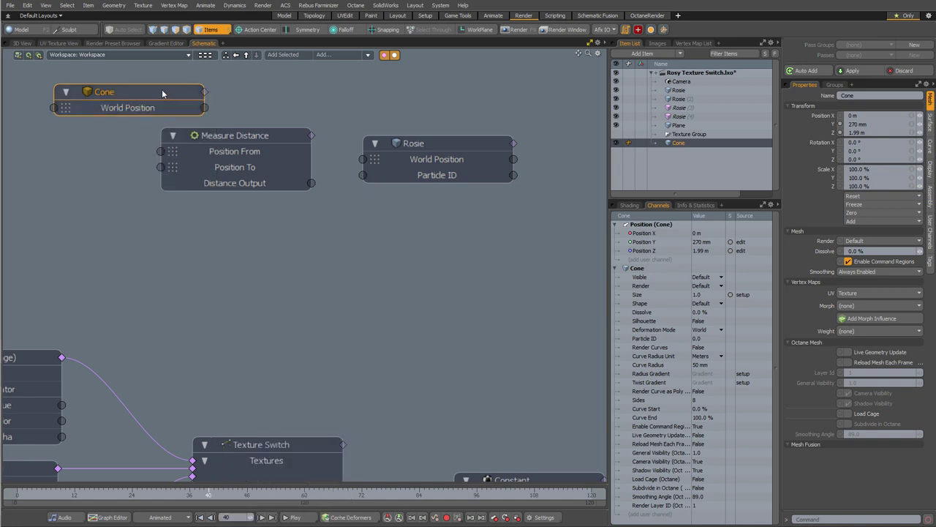
Space out the Cone, Measure Distance and Rosie nodes in a row, with Measure Distance in the middle.
left_click_drag(161, 91, 94, 110)
left_click_drag(290, 227, 361, 244, "alt")
scroll(366, 241, "down", 1)
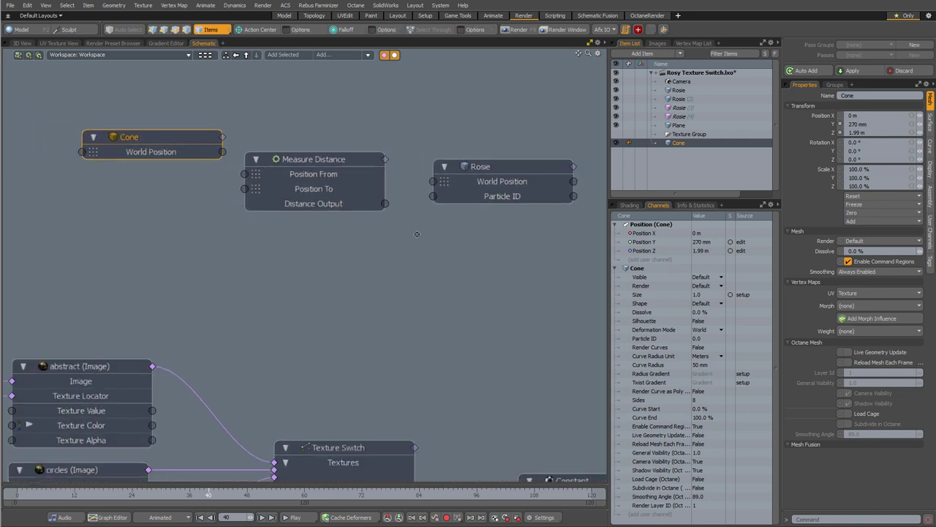
left_click(483, 168)
mouse_move(333, 155)
left_mouse_down()
mouse_move(354, 160)
mouse_move(344, 158)
left_mouse_up()
left_click_drag(212, 144, 193, 155)
left_click_drag(500, 166, 507, 158)
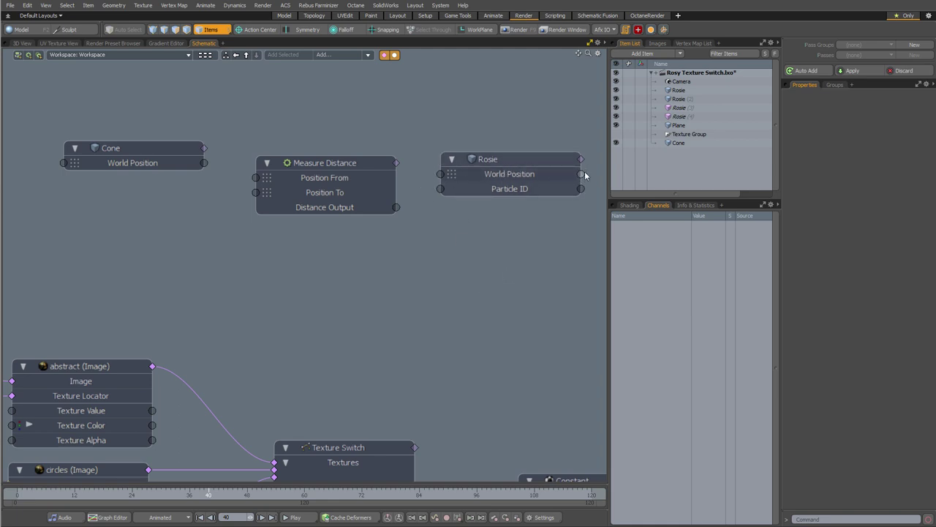
Link Rosie's World Position to Position From and the Cone's World Position to Position To on the Measure Distance node.
left_click_drag(581, 174, 341, 177)
left_click_drag(204, 163, 256, 192)
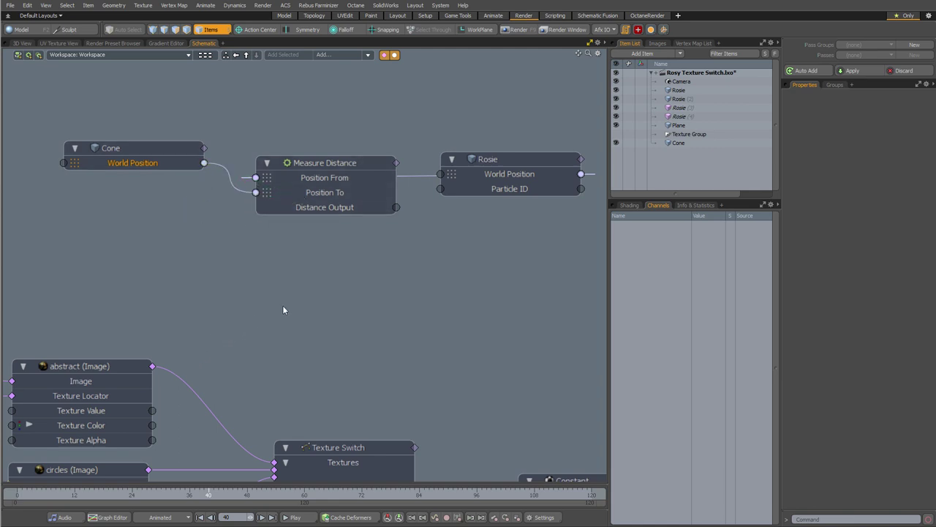
Try placing the Rosie node below the Cone node and pulling a link out of Distance Output.
left_click_drag(492, 164, 82, 198)
left_click_drag(396, 207, 462, 211)
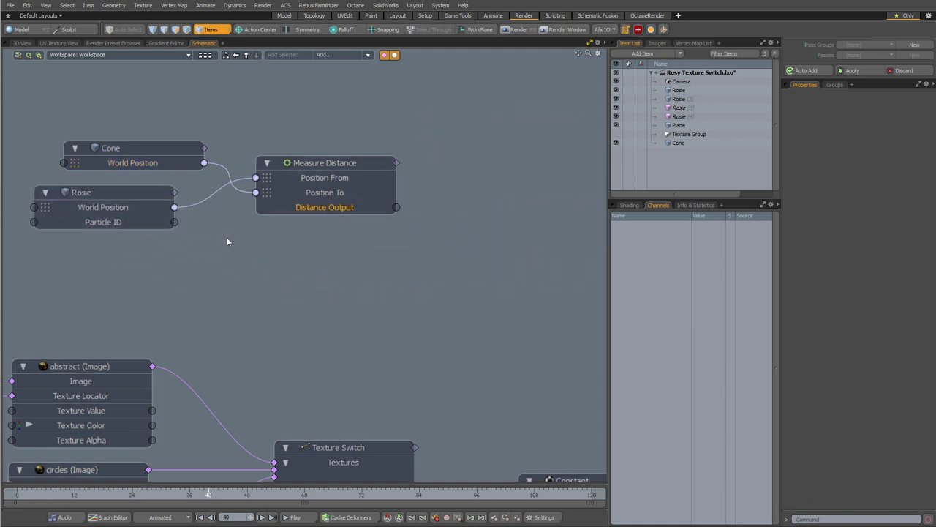
left_click(471, 198)
Separate Rosie's World Position channel into its own node and place that node above the Cone node.
left_click_drag(131, 206, 533, 122)
right_click(511, 137)
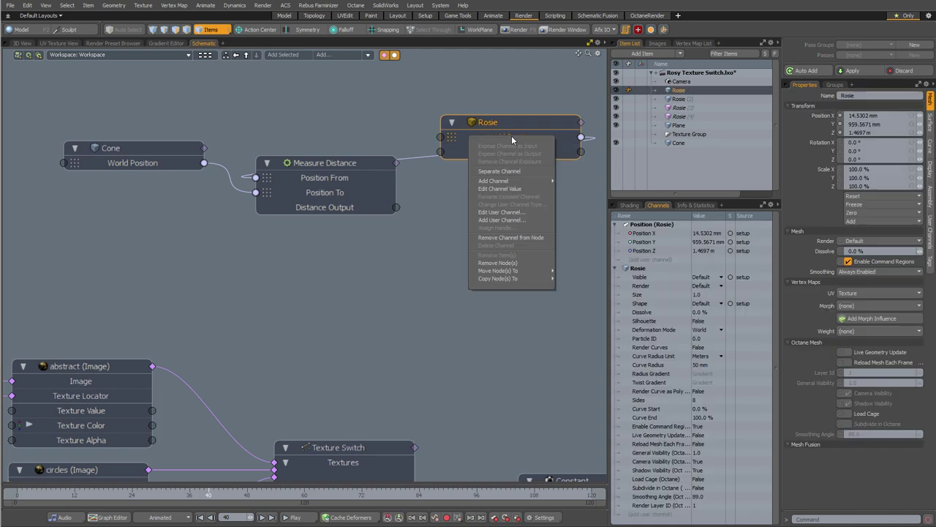
left_click(509, 171)
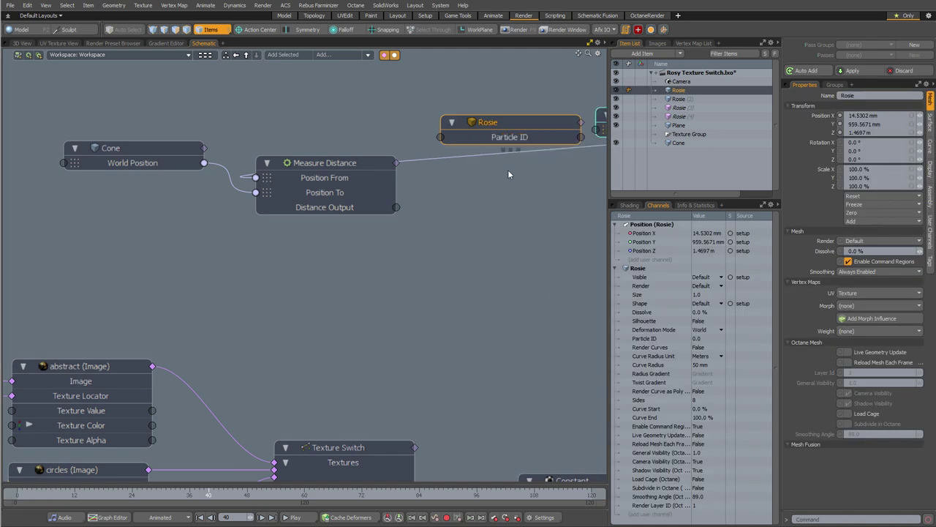
left_click(603, 116)
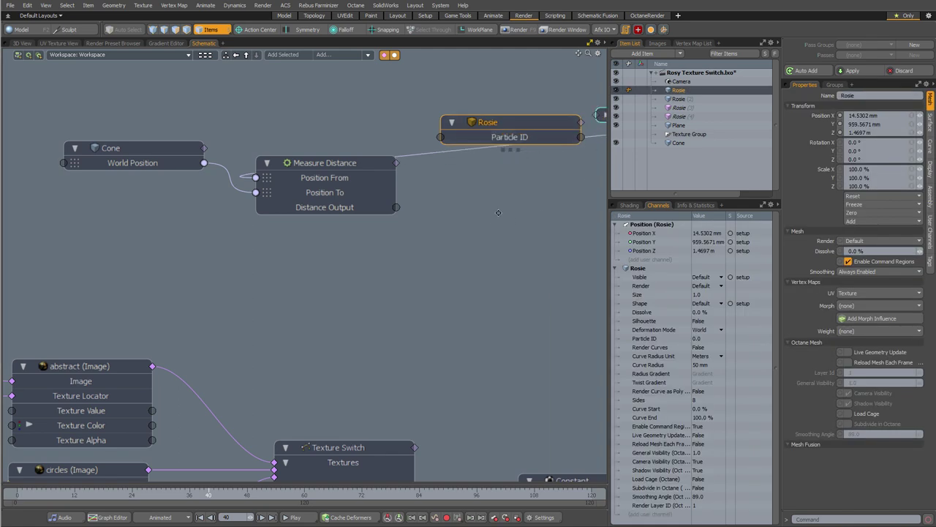
left_click_drag(498, 213, 445, 266, "alt")
scroll(445, 267, "down", 1)
left_click_drag(560, 179, 109, 165)
left_click(73, 265)
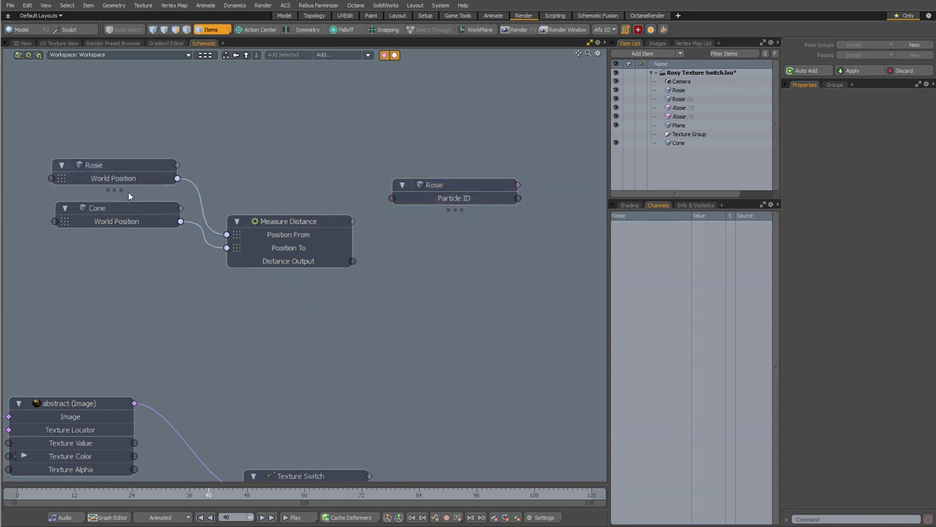
Adjust the Cone node's position below the Rosie World Position node and move the Particle ID node farther beyond Measure Distance.
left_click_drag(130, 212, 120, 215)
left_click_drag(203, 203, 262, 204, "alt")
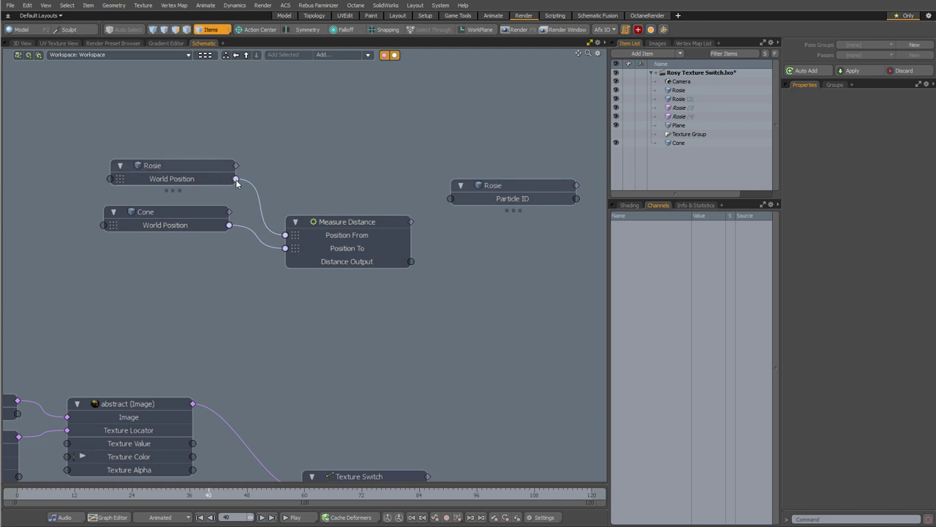
left_click_drag(509, 189, 542, 232)
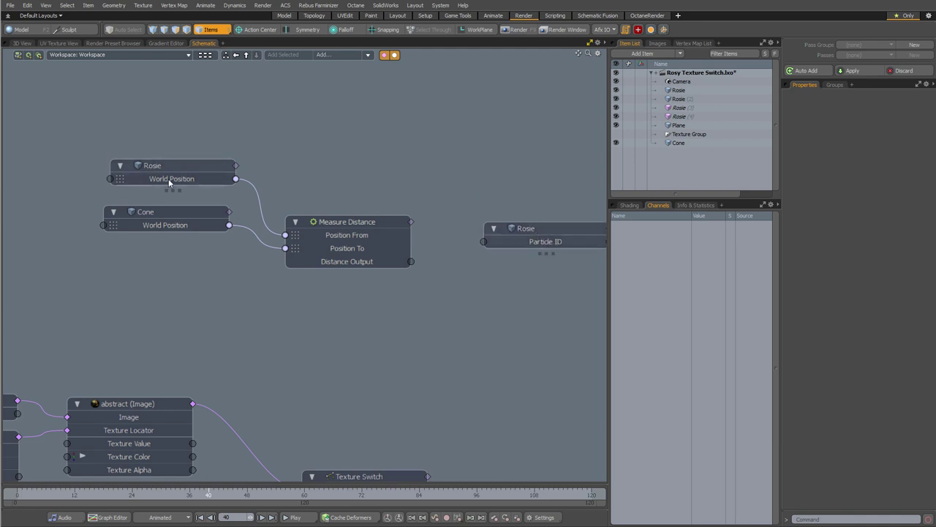
left_click_drag(316, 174, 250, 157, "alt")
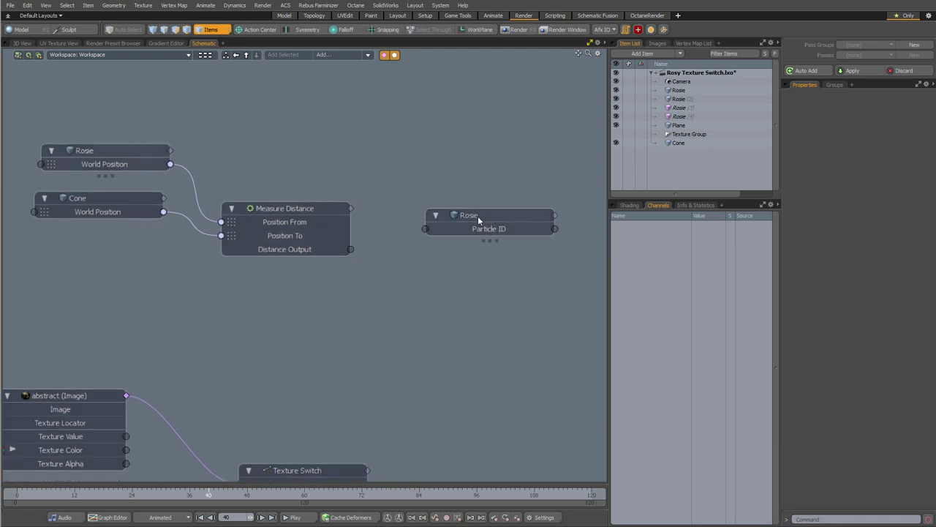
left_click_drag(477, 216, 502, 219)
Pull a trial link from Distance Output to Rosie's Particle ID and release it without connecting.
left_click_drag(351, 249, 478, 235)
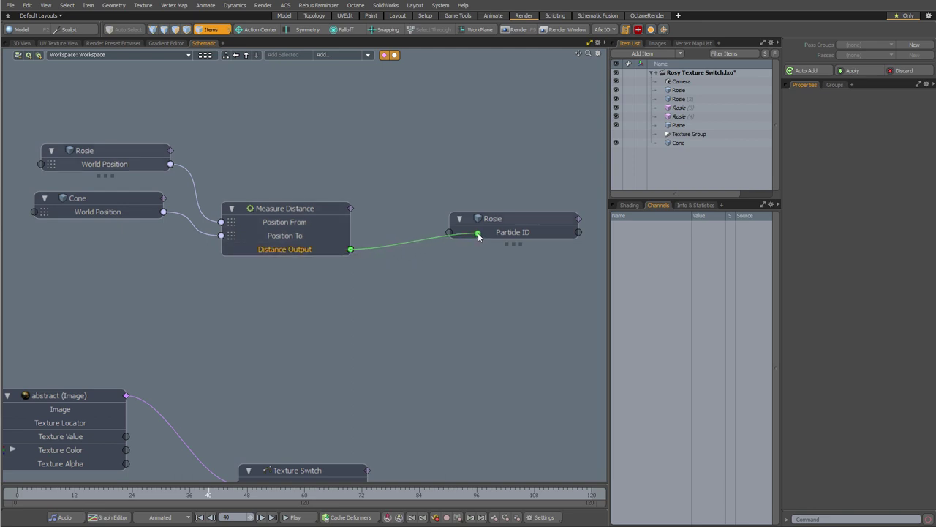
left_click_drag(478, 233, 428, 296)
left_click_drag(292, 390, 325, 315, "alt")
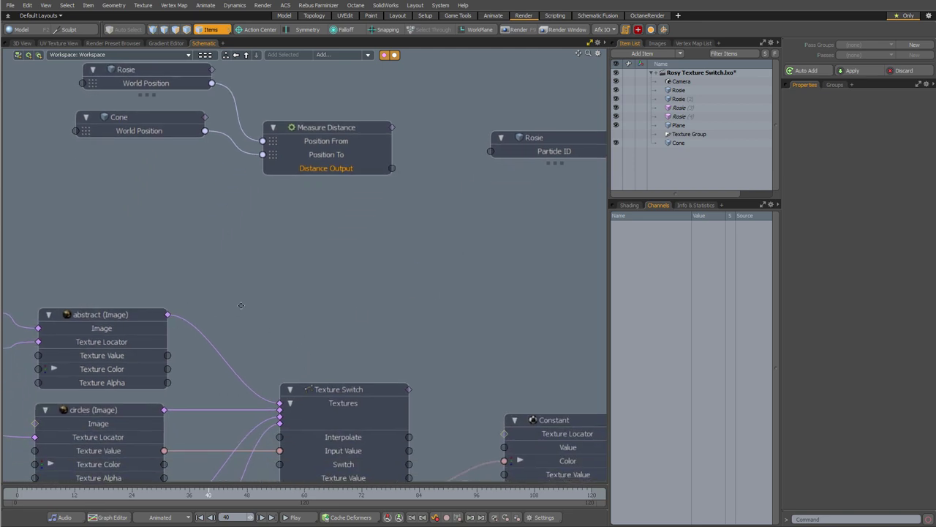
middle_click_drag(221, 365, 277, 313)
left_click(300, 312)
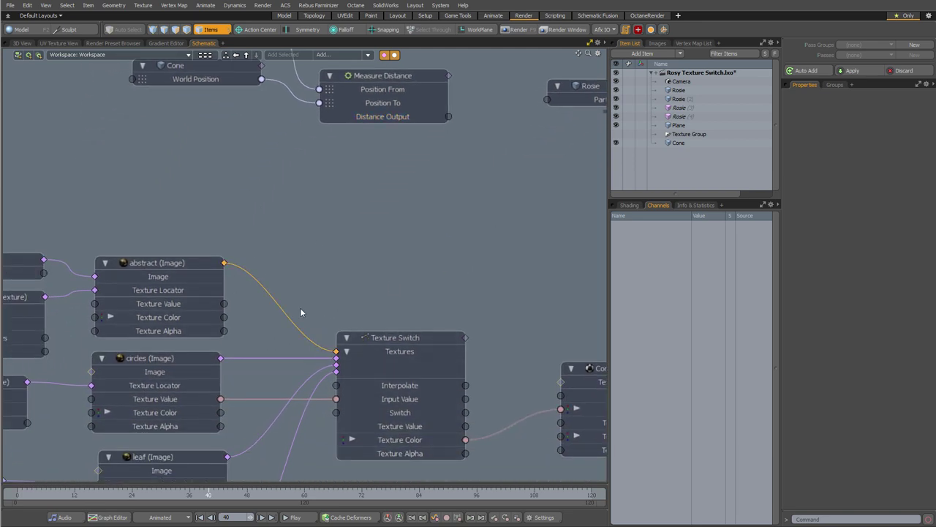
left_click_drag(406, 250, 289, 332, "alt")
left_click(378, 276)
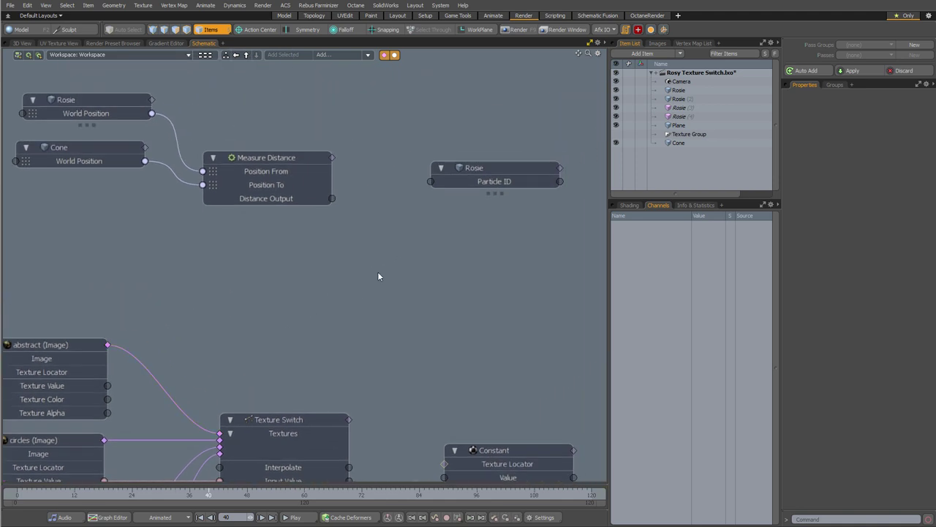
Add a Basic Math: Divide channel modifier and place it between Measure Distance and Rosie's Particle ID node.
left_click_drag(467, 171, 467, 177)
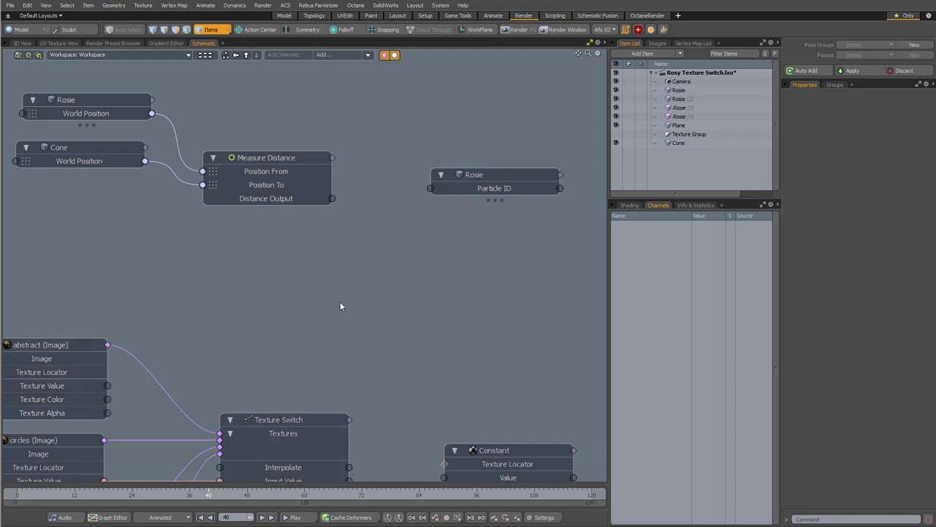
left_click(328, 55)
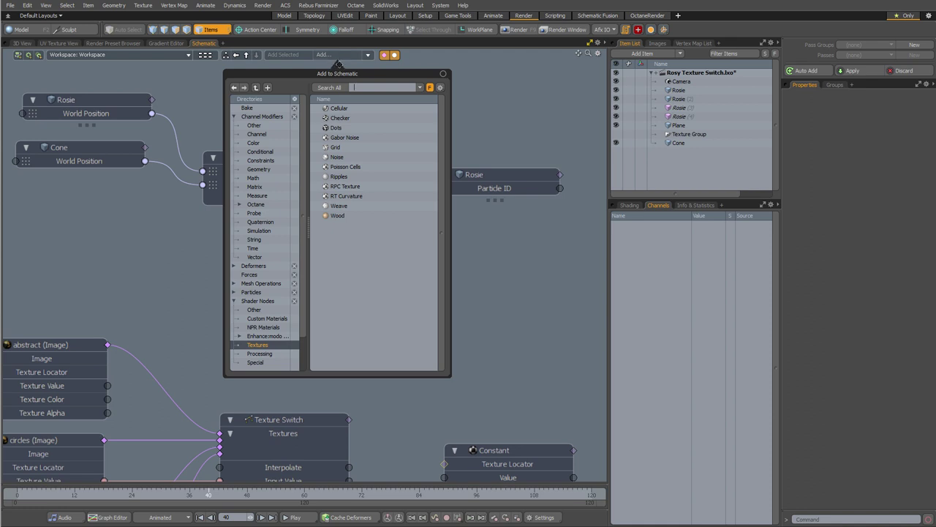
type("div")
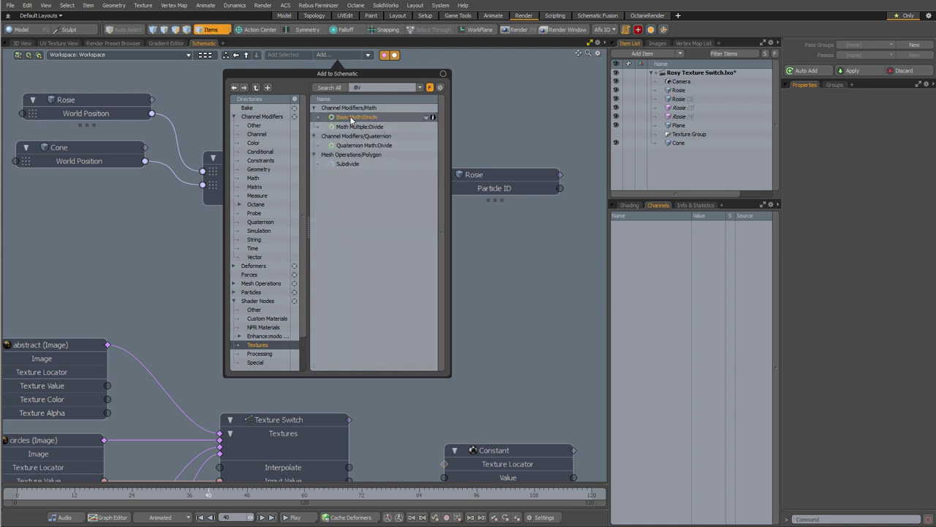
double_click(354, 118)
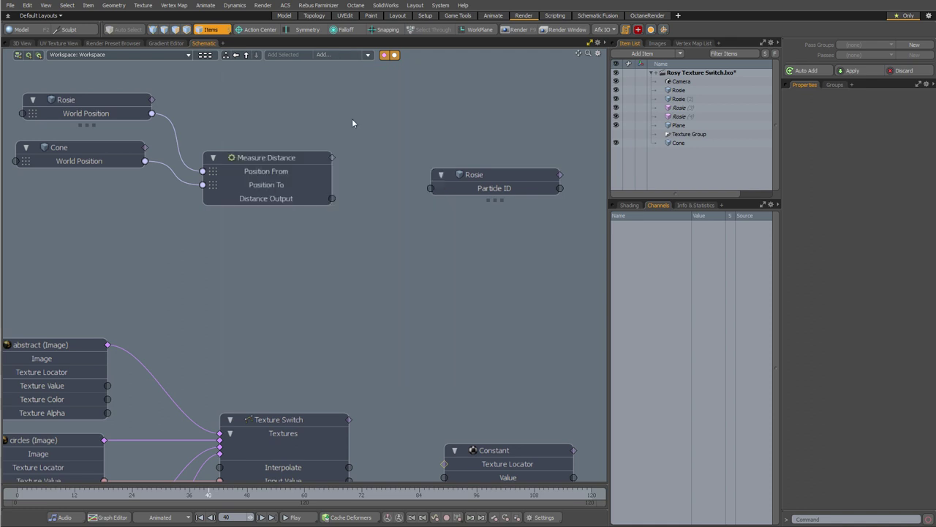
left_click_drag(377, 218, 370, 161)
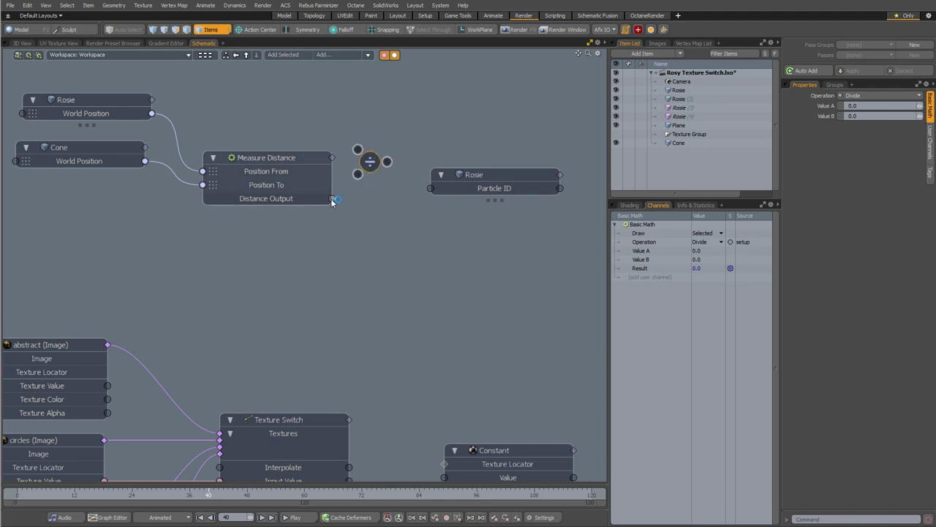
Connect Distance Output to the Divide node's Value A instead of Value B, and move the Divide node down beside Distance Output.
left_click_drag(333, 199, 384, 179)
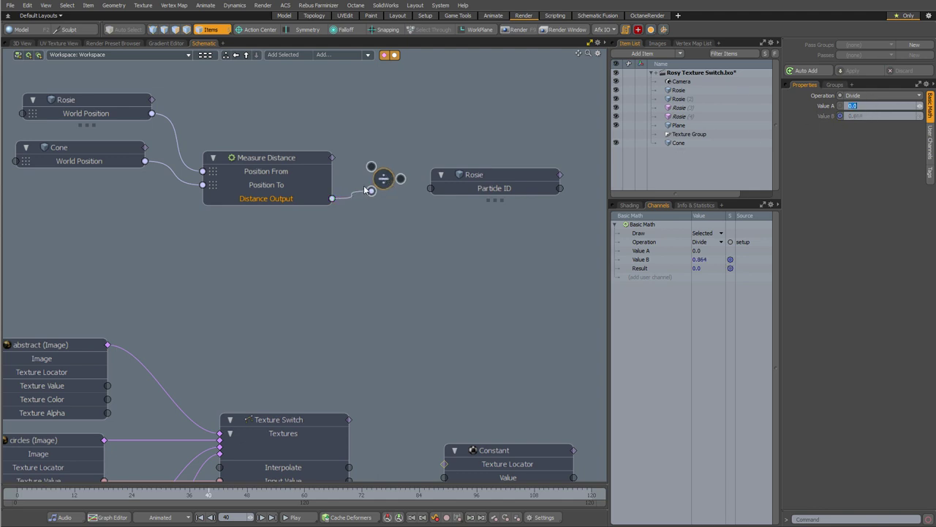
left_click_drag(366, 188, 379, 161)
left_click_drag(333, 198, 371, 166)
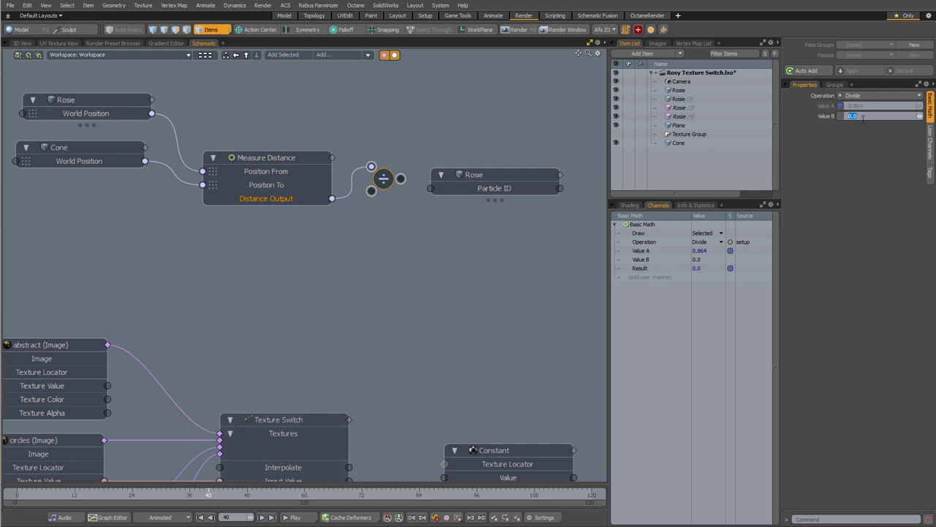
left_click(420, 247)
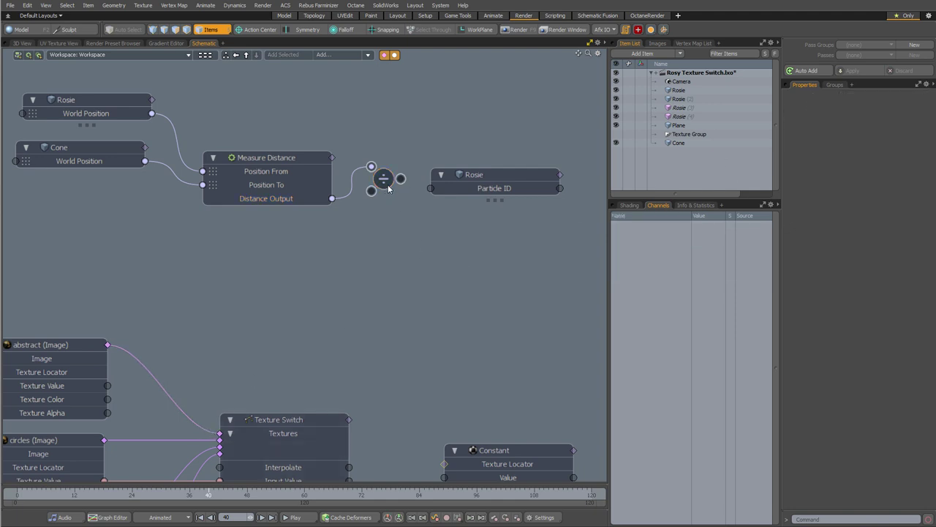
left_click_drag(388, 189, 399, 212)
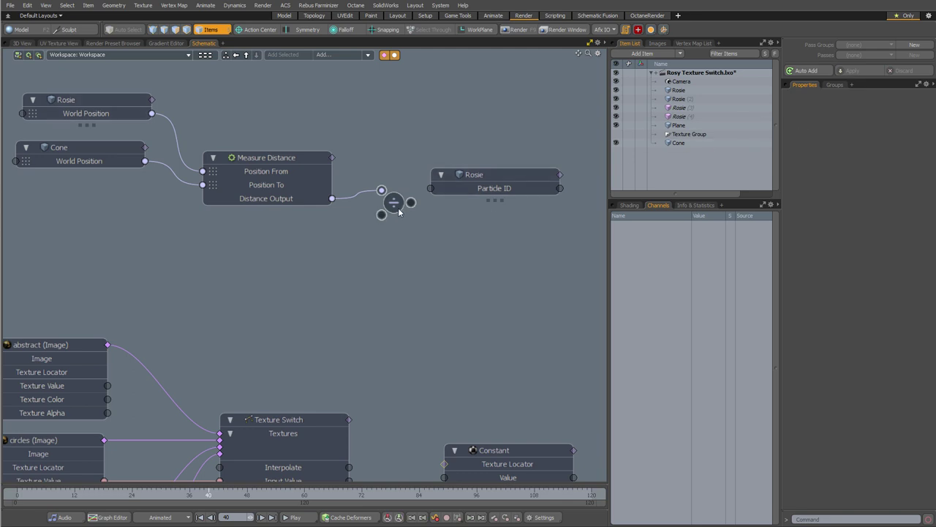
Set the Divide node's Value B to 4 and pull a trial link from its result output.
left_click(396, 208)
left_click(875, 115)
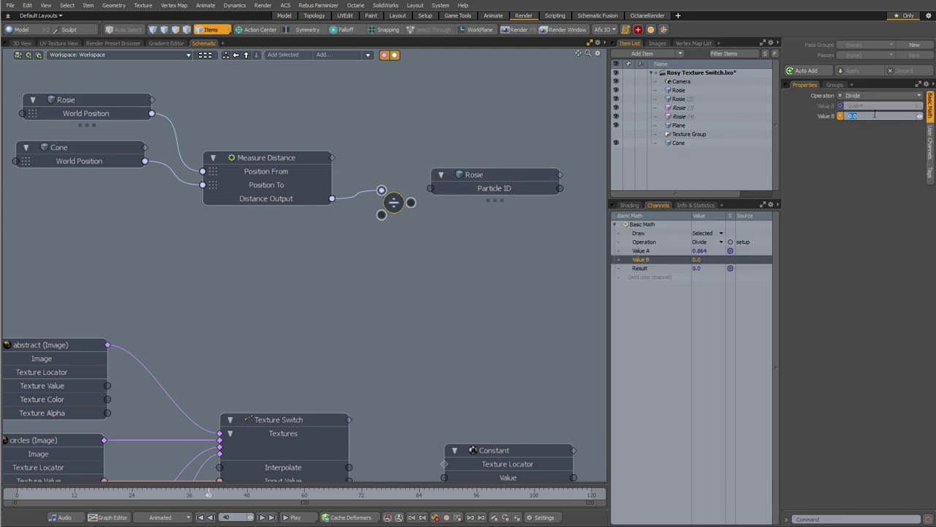
type("4")
key("Return")
left_click_drag(411, 203, 412, 173)
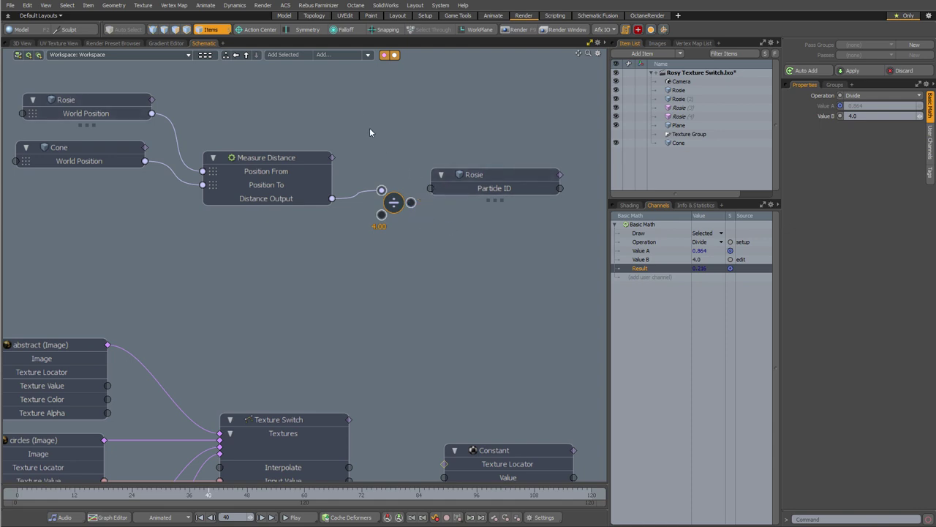
Restore the maximized schematic to the split layout and start the render preview above it.
key("KP_0")
left_click_drag(353, 391, 309, 466, "alt")
left_click_drag(423, 386, 443, 390)
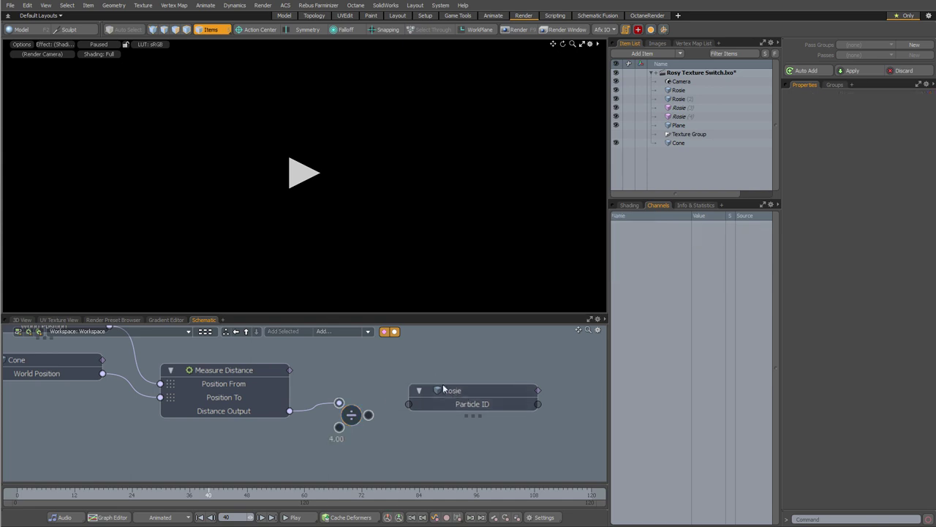
left_click(300, 176)
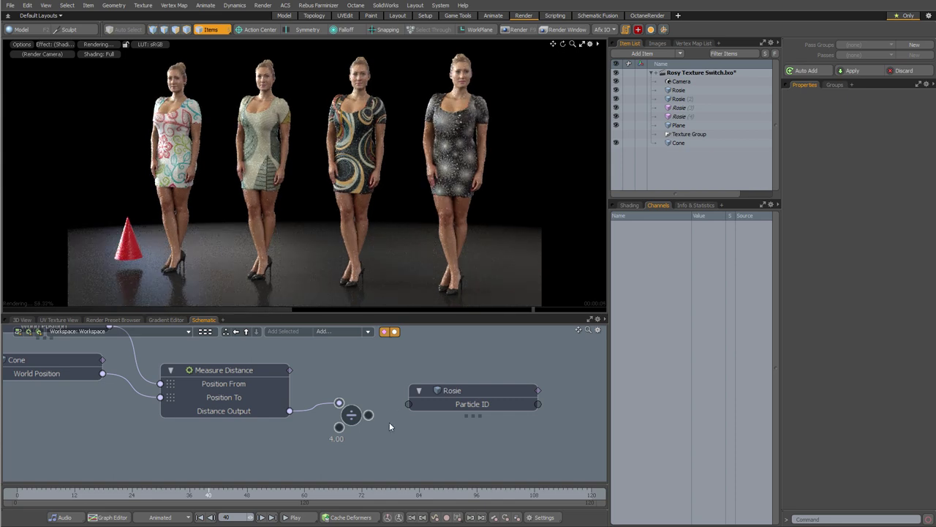
Examine the Divide node's result channel and the order of the image inputs on the Texture Switch.
left_click(356, 422)
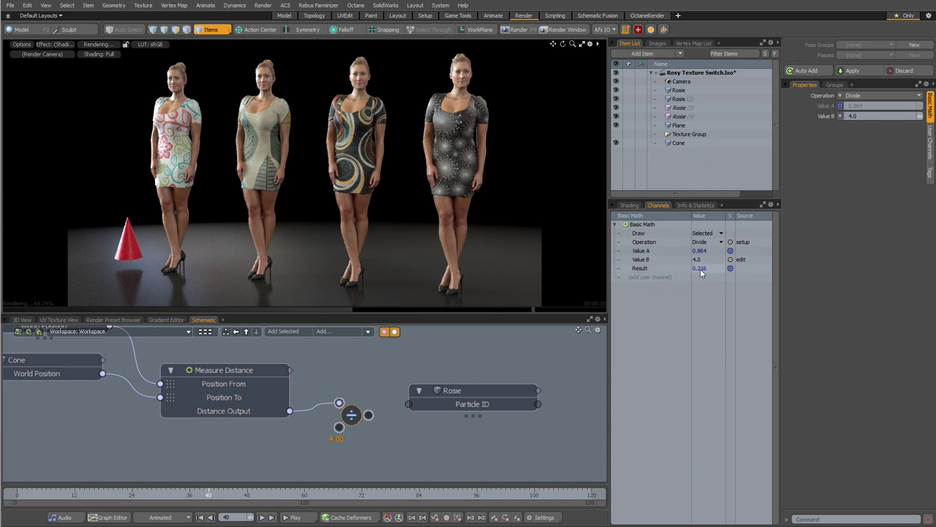
left_click_drag(241, 445, 322, 318, "alt")
scroll(343, 382, "down", 4)
left_click_drag(320, 400, 293, 424, "alt")
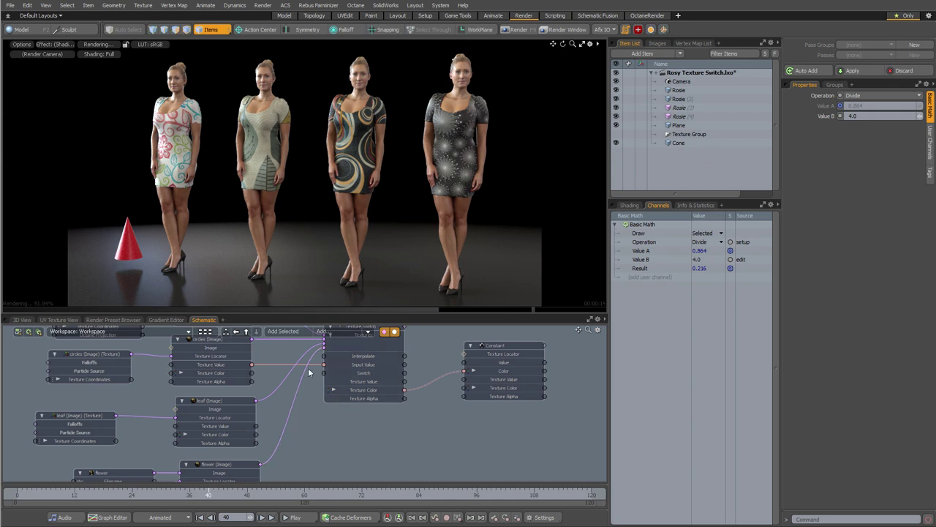
left_click_drag(330, 343, 332, 380, "alt")
scroll(333, 381, "up", 4)
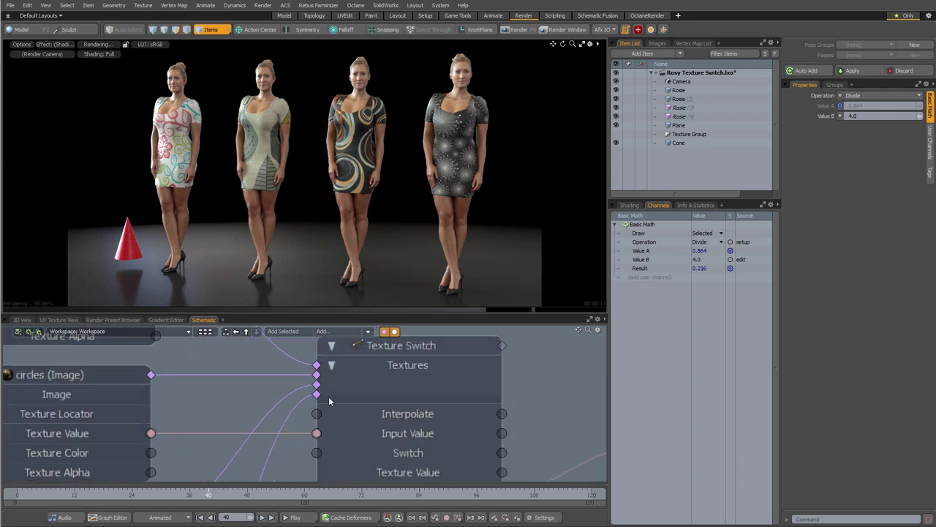
scroll(540, 363, "down", 4)
left_click_drag(499, 389, 202, 463, "alt")
left_click_drag(410, 374, 380, 403, "alt")
Link the Divide node's result output to Rosie's Particle ID.
scroll(447, 385, "down", 4)
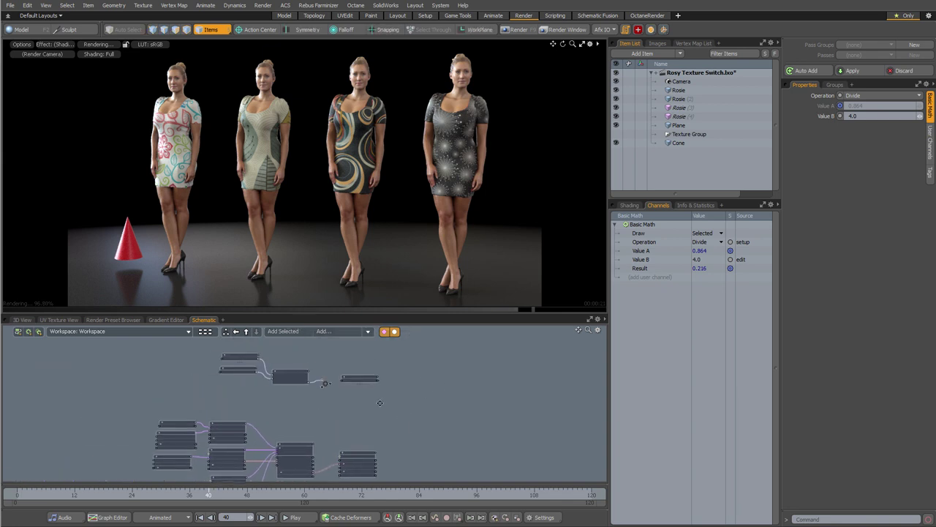
scroll(379, 402, "up", 4)
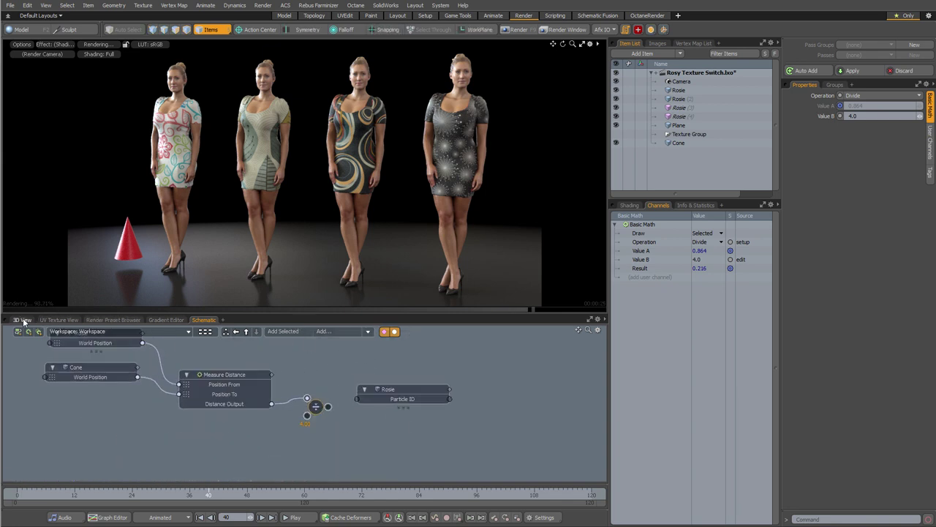
scroll(322, 407, "up", 2)
left_click_drag(329, 419, 372, 408)
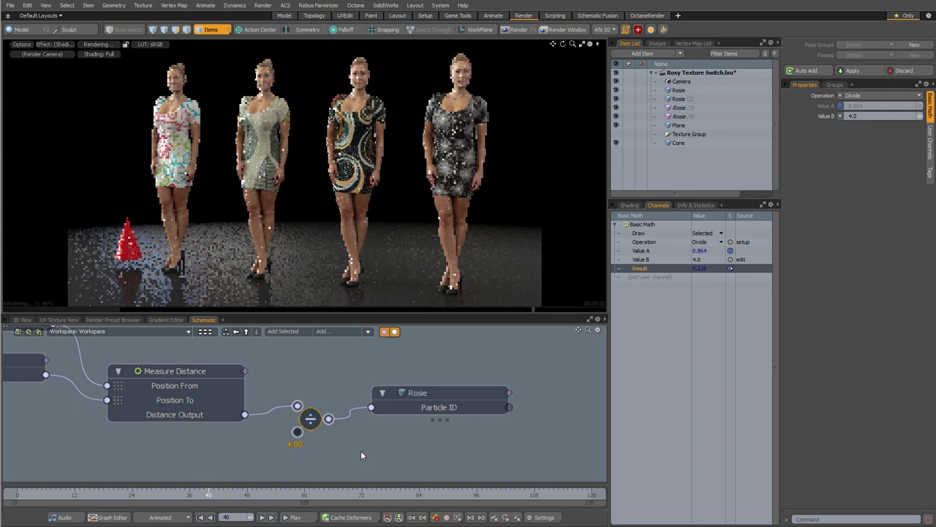
Move the Cone in the 3D view along Z past the opposite end of the Rosie row, to about -1.31 m.
left_click(28, 320)
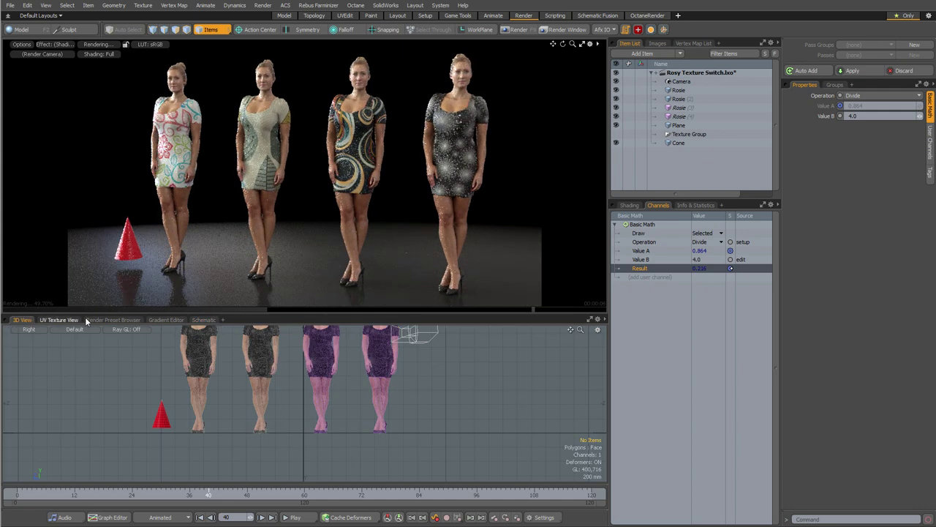
scroll(259, 432, "down", 3)
left_click(194, 430)
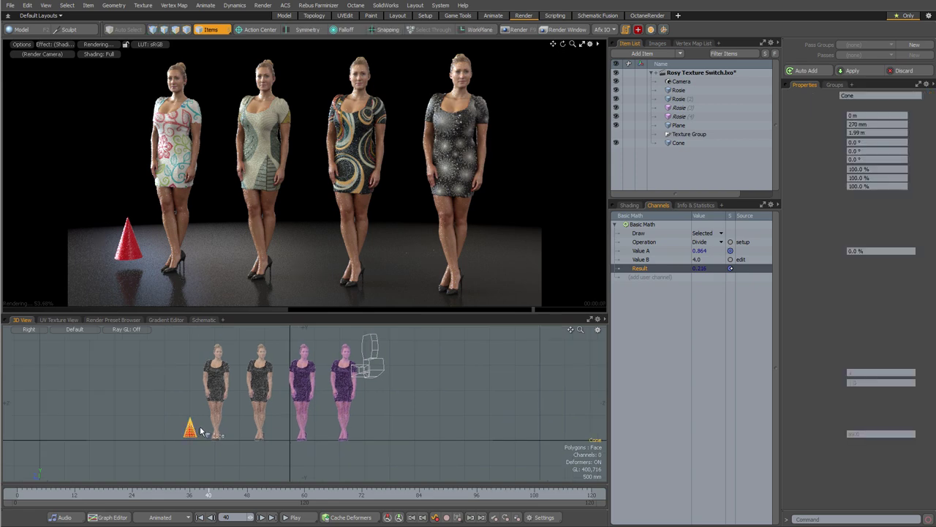
key("y")
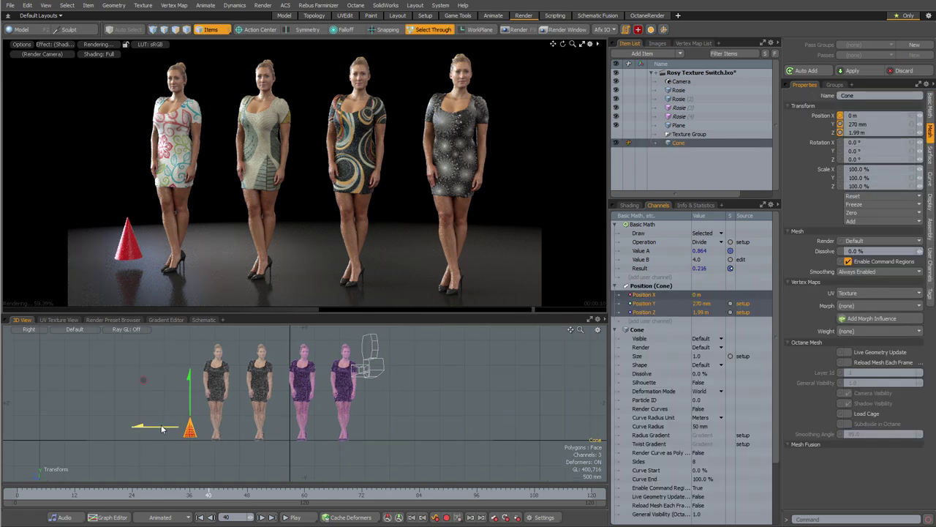
left_click_drag(162, 428, 329, 429)
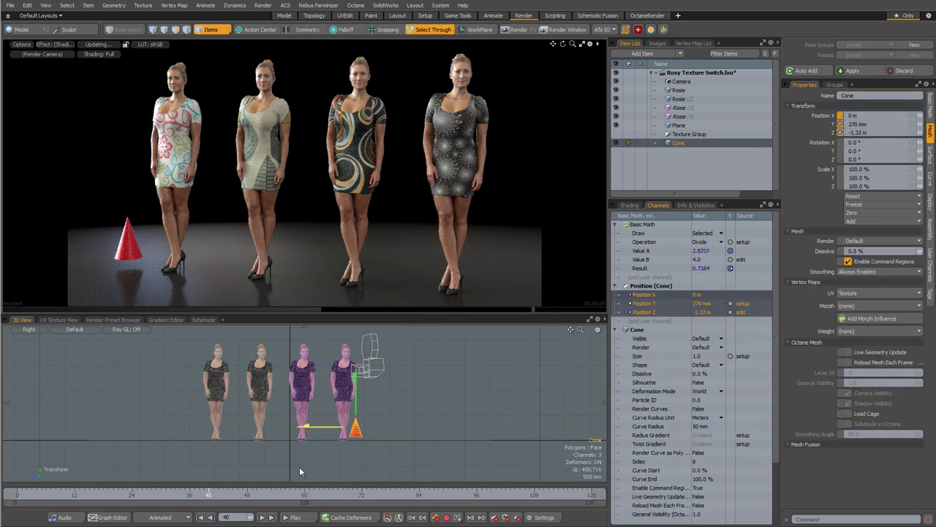
left_click_drag(299, 472, 296, 474)
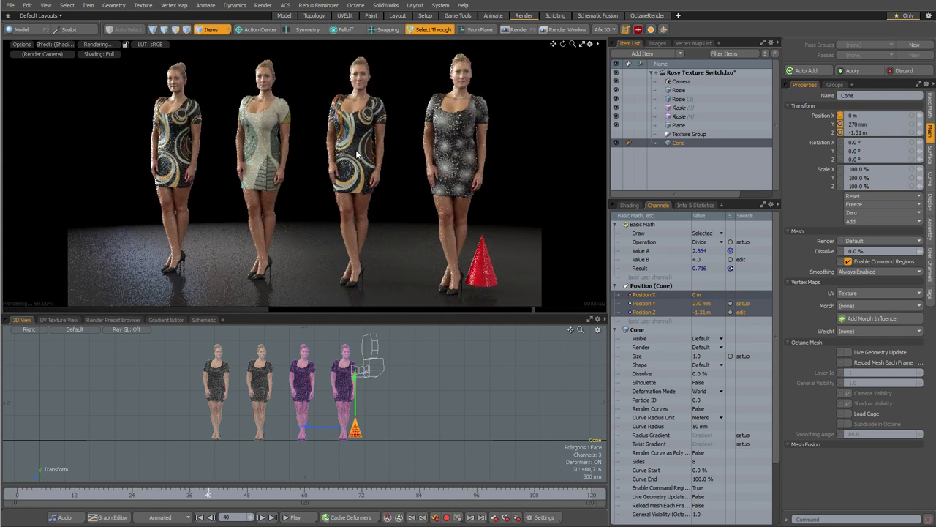
Review the Measure Distance output, Rosie's driven Particle ID value and the image nodes feeding the Texture Switch.
left_click(203, 320)
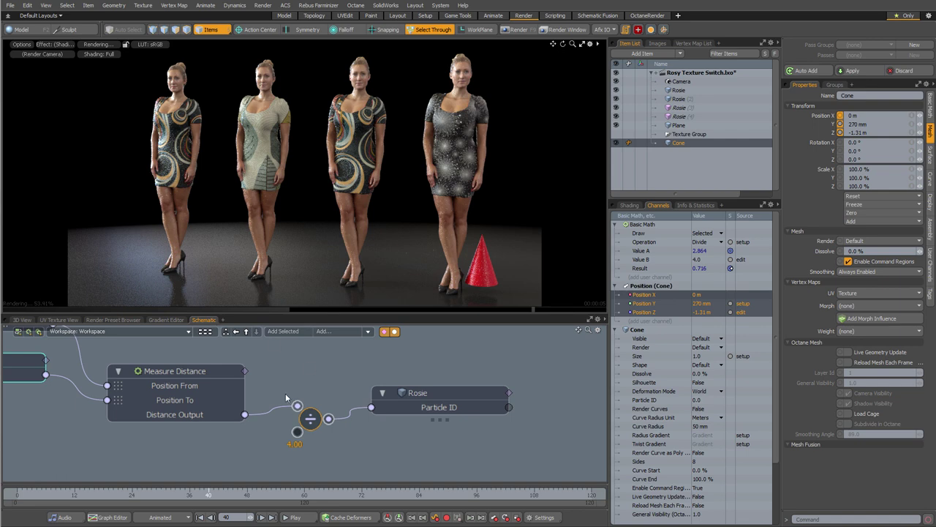
scroll(285, 393, "up", 2)
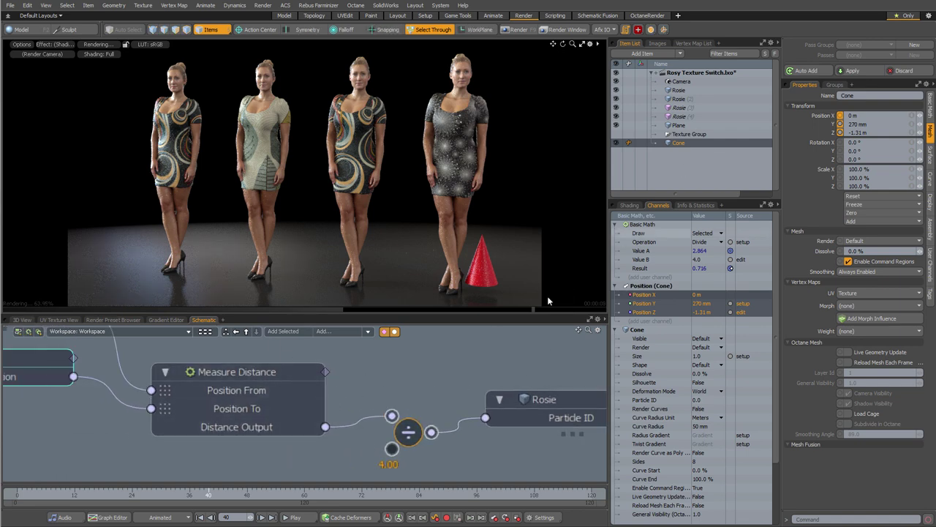
left_click(283, 372)
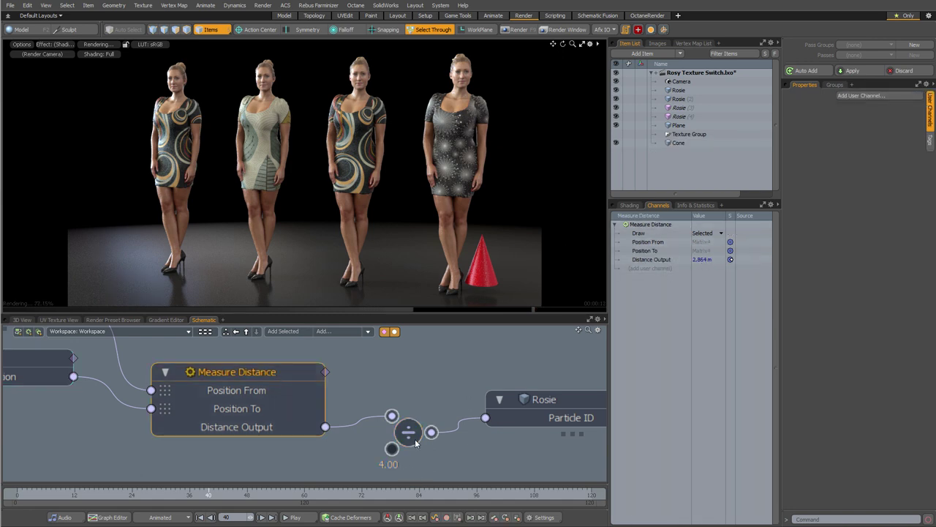
left_click(516, 415)
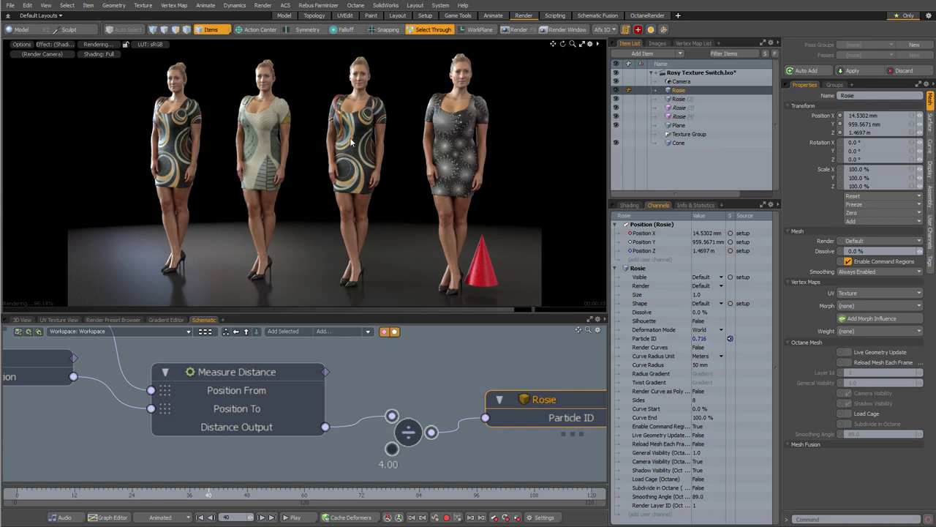
left_click_drag(318, 446, 368, 347, "alt")
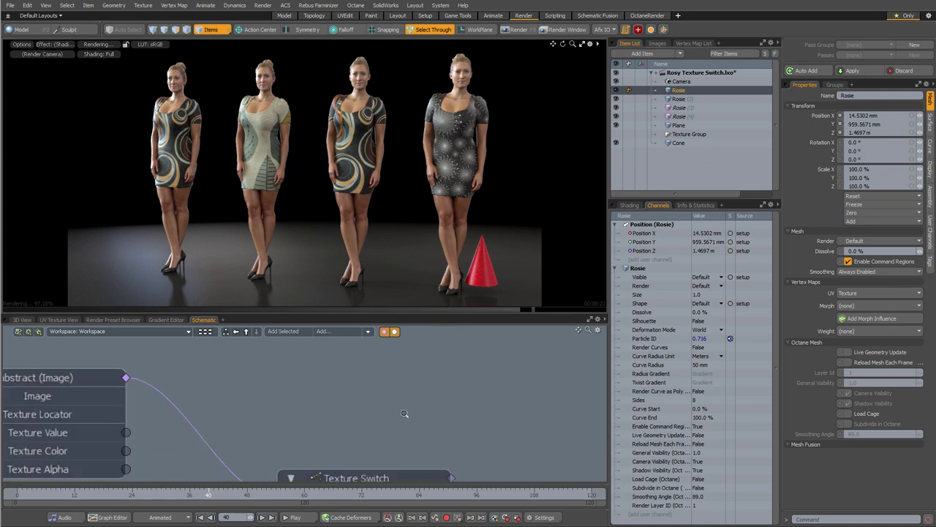
scroll(405, 414, "down", 3)
left_click_drag(343, 461, 353, 386, "alt")
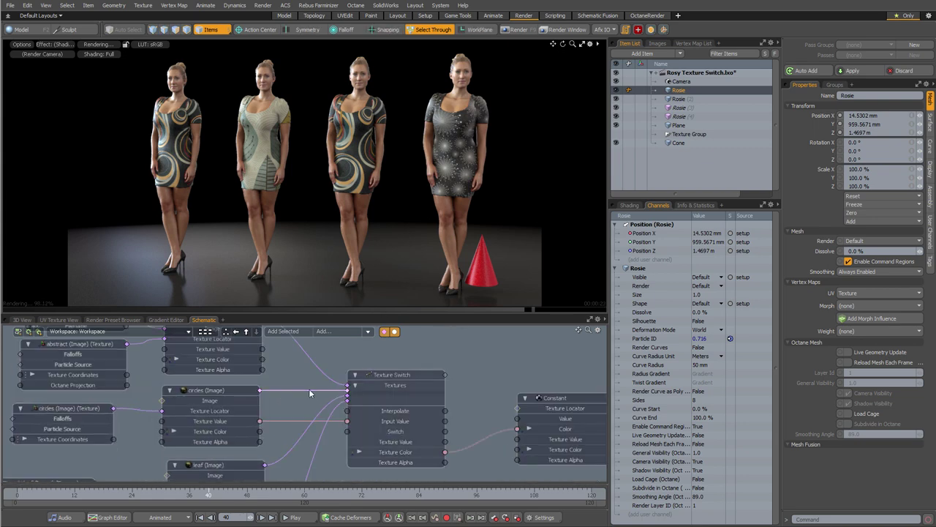
scroll(388, 348, "down", 5)
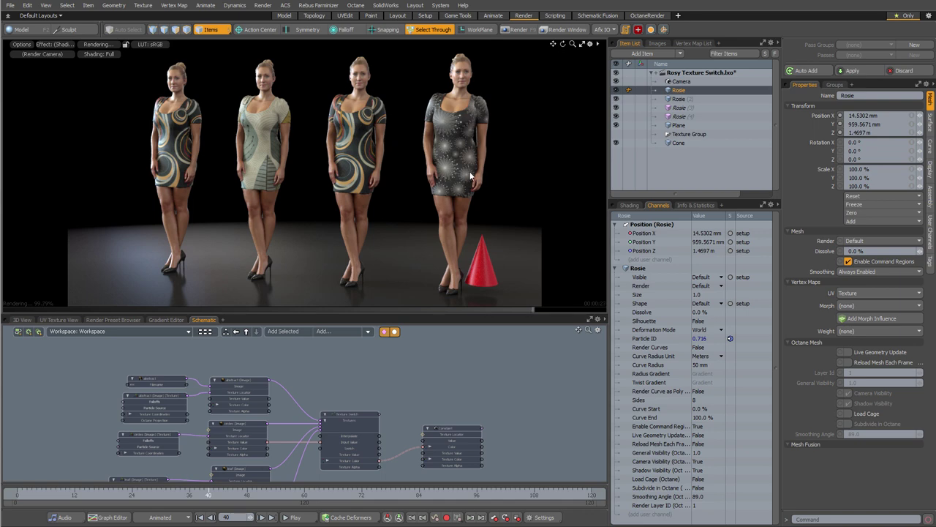
Select the Cone in the 3D view and move it farther away beyond the end of the Rosie row.
left_click(22, 320)
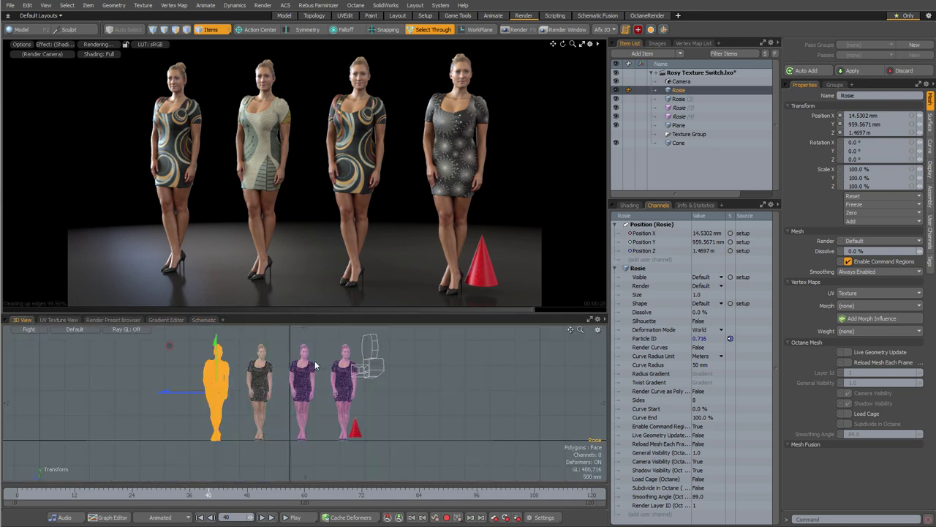
left_click(355, 431)
left_click_drag(354, 430, 518, 454)
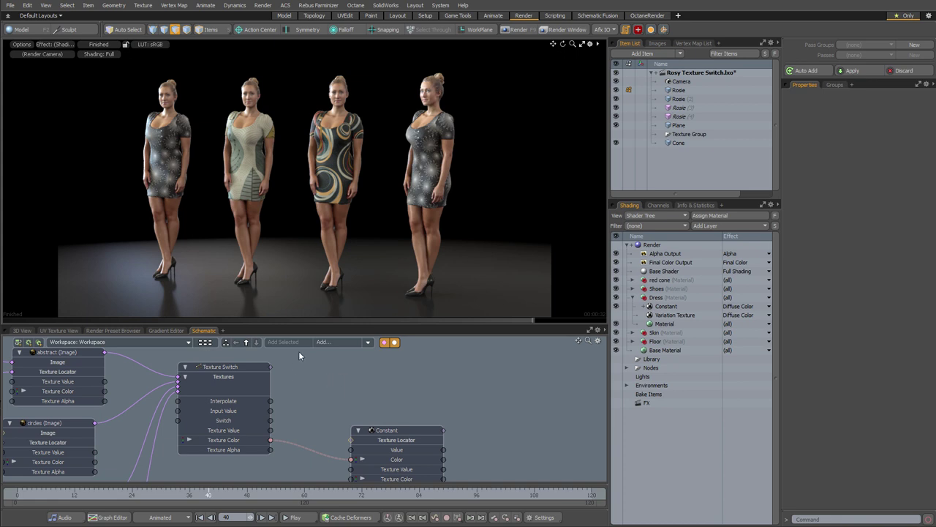
Split the render preview into two side-by-side viewports and set the Texture Switch node's Switch mode to Surface ID Value.
left_click(243, 367)
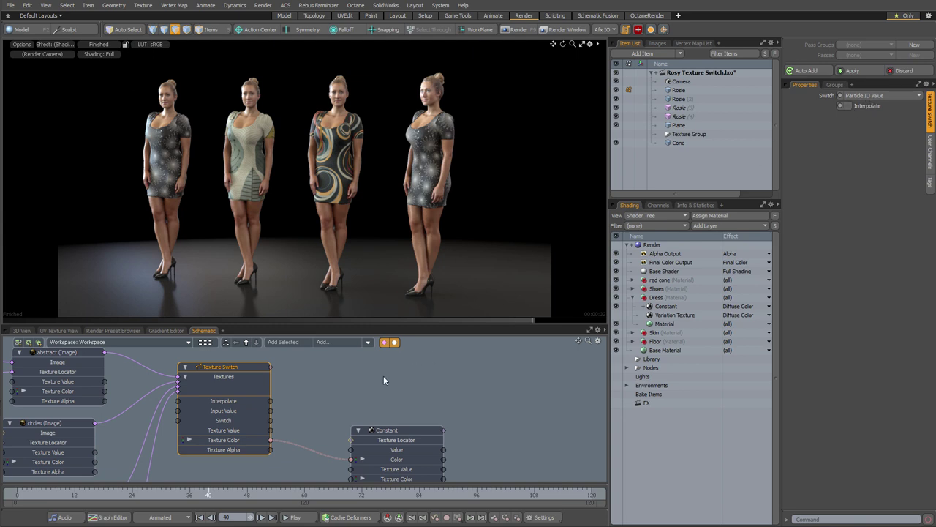
left_click_drag(5, 45, 42, 43, "ctrl")
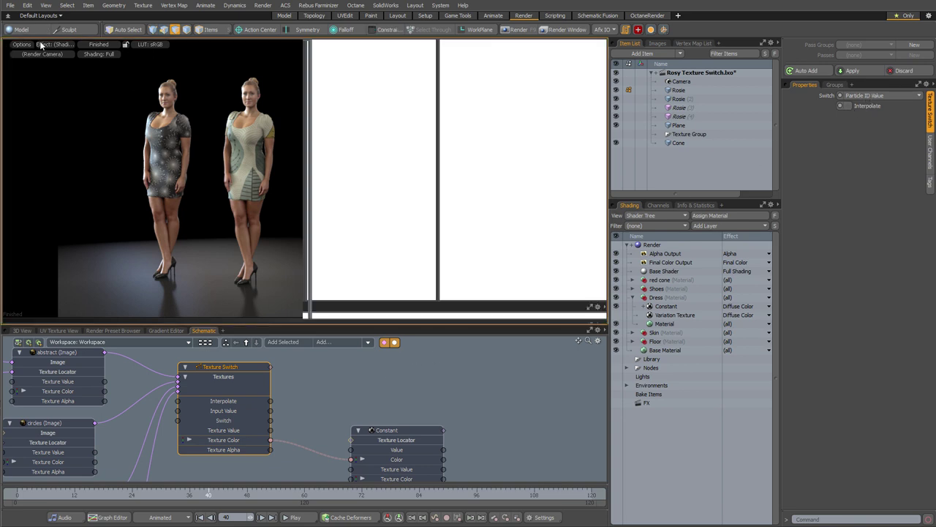
left_click(870, 95)
left_click(869, 103)
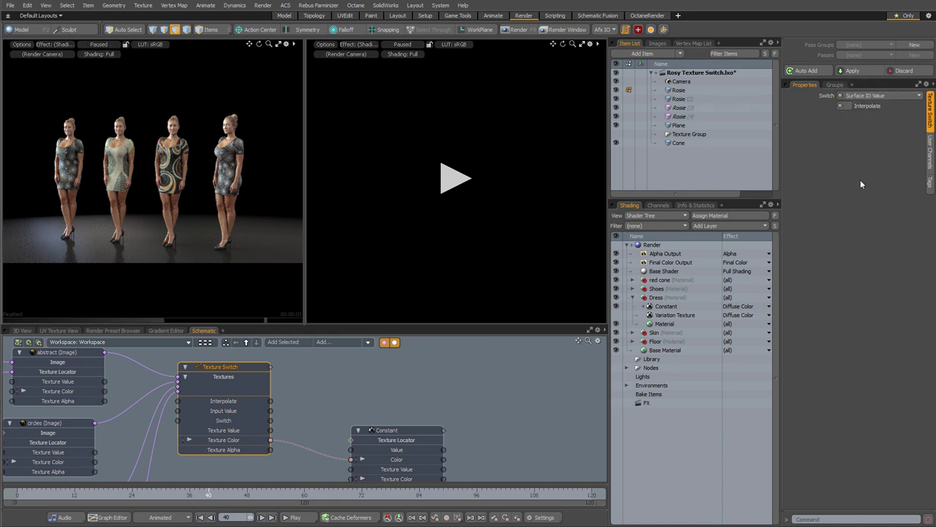
Display the surfaceID shading effect from Surface Parameters in the new, second render preview.
left_click(326, 44)
left_click(371, 106)
left_click(349, 53)
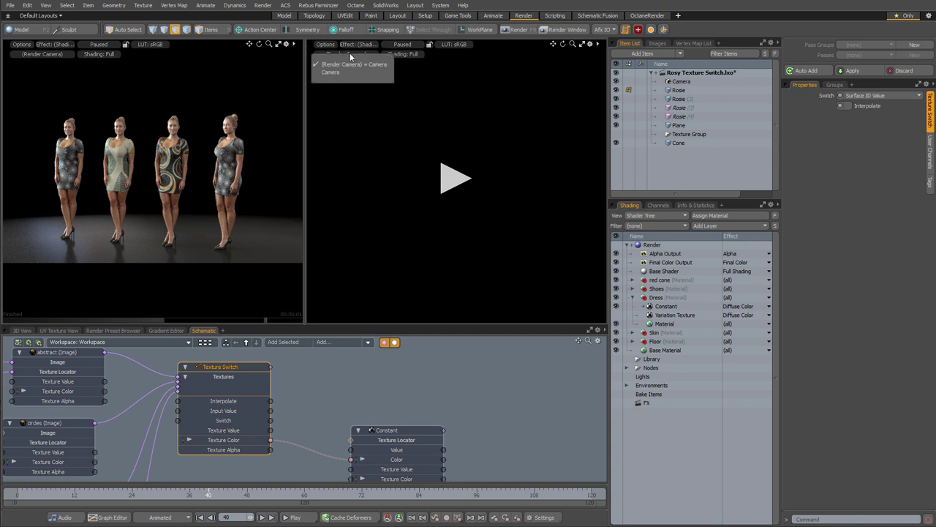
left_click(371, 101)
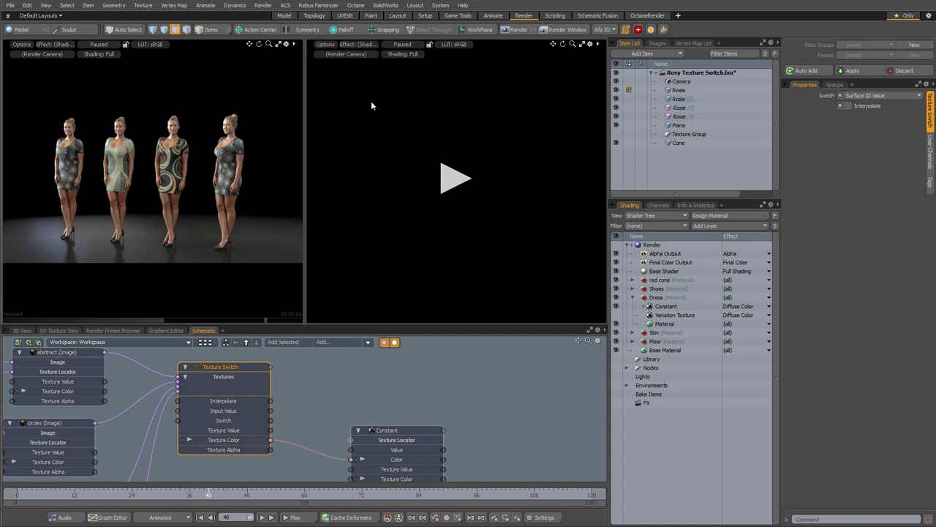
left_click(365, 46)
mouse_move(370, 77)
mouse_move(448, 173)
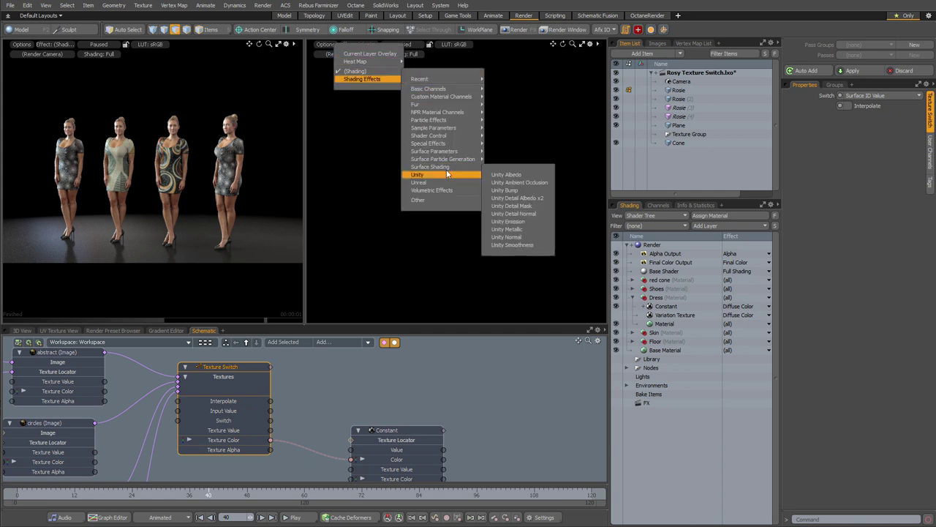
mouse_move(448, 150)
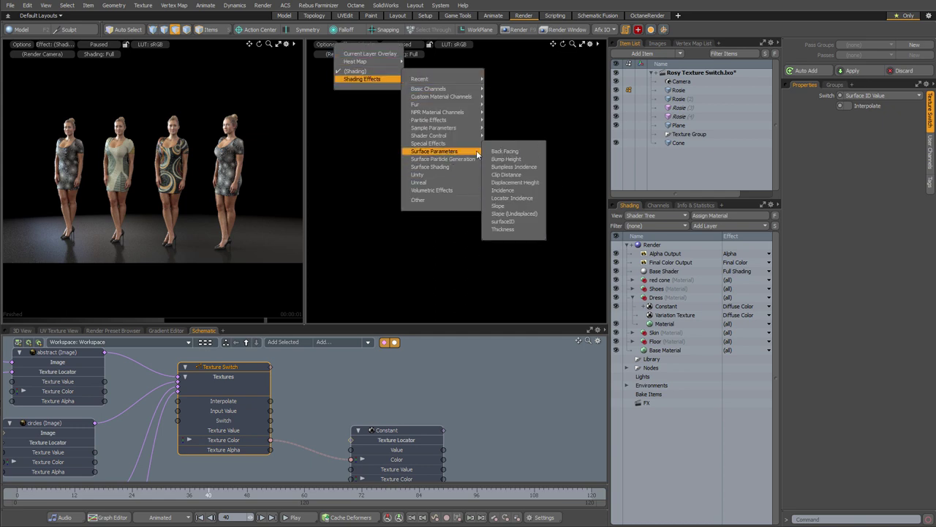
left_click(506, 222)
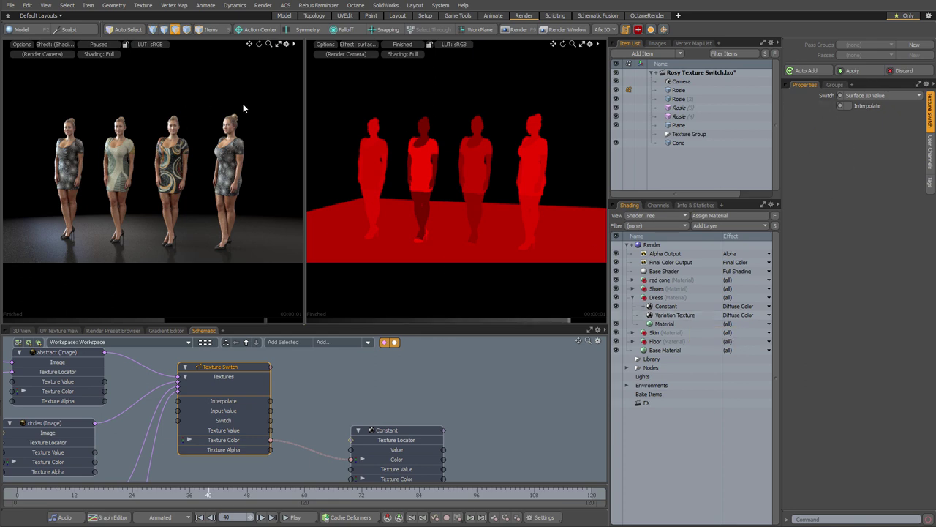
Update the paused shaded render preview with the Surface ID switching and return to a single preview viewport.
left_click(109, 44)
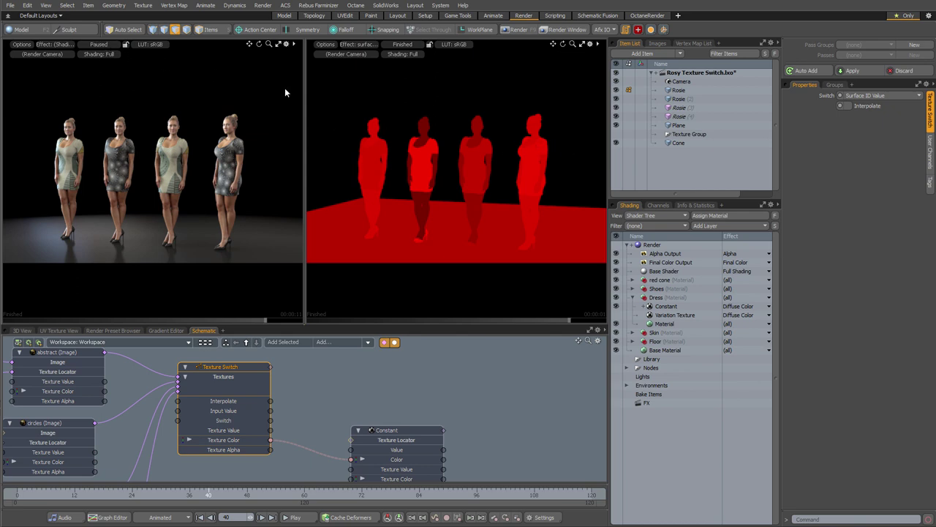
key("ctrl+space")
left_click(468, 247)
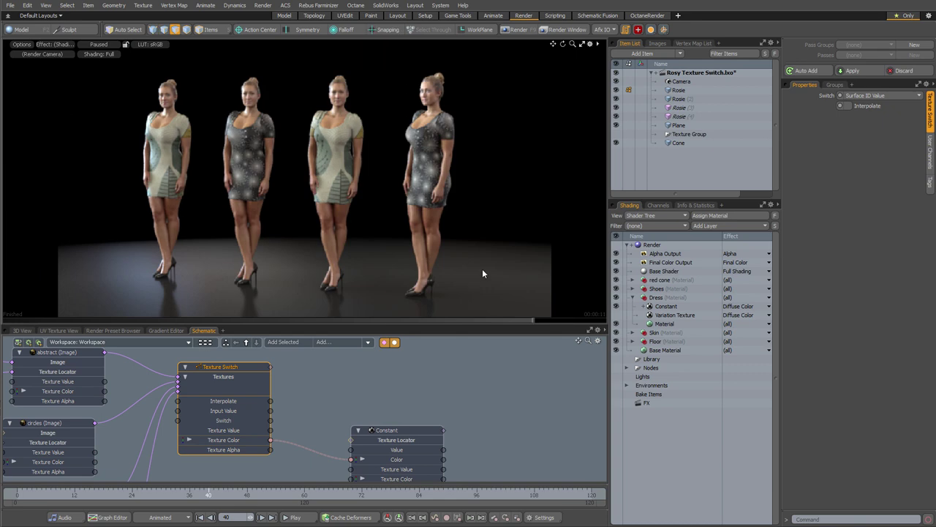
Set the Texture Switch's Switch mode to Input Value and add a Gradient node to the schematic.
left_click(863, 95)
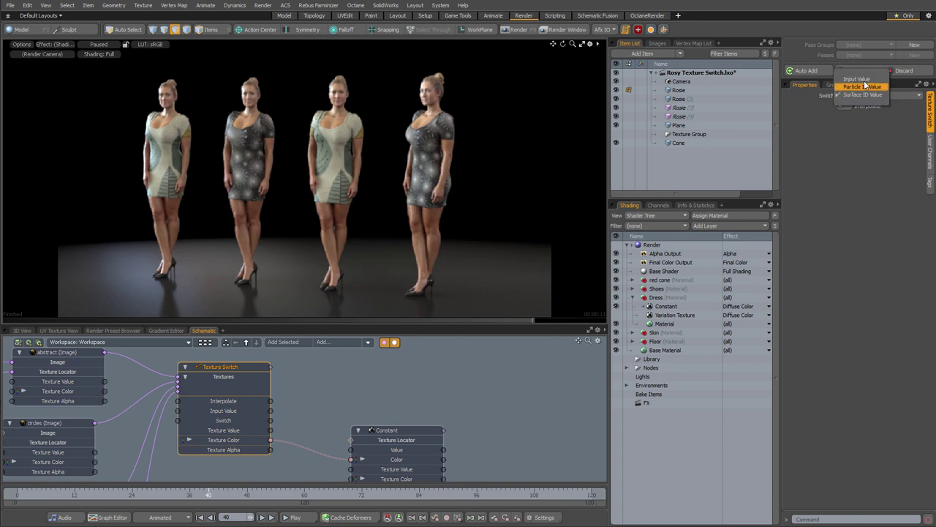
left_click(864, 86)
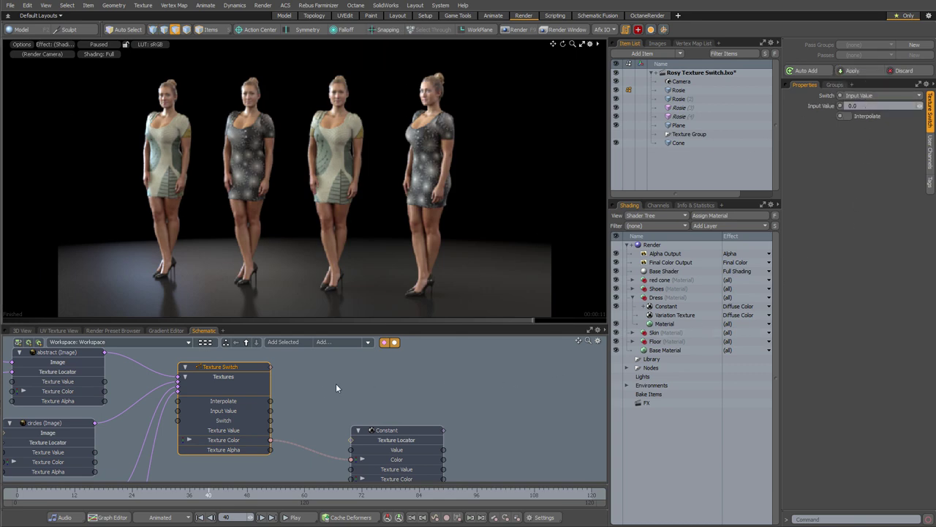
left_click_drag(307, 385, 386, 401, "alt")
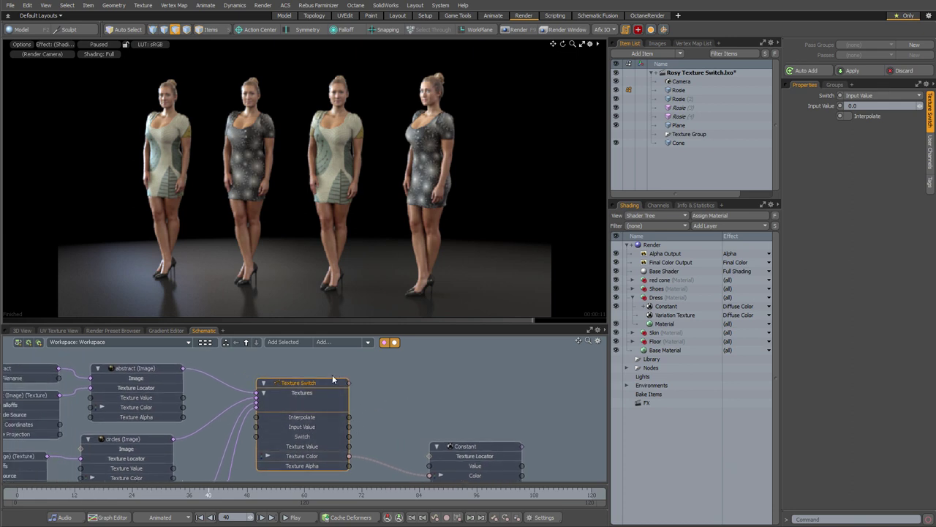
left_click(338, 342)
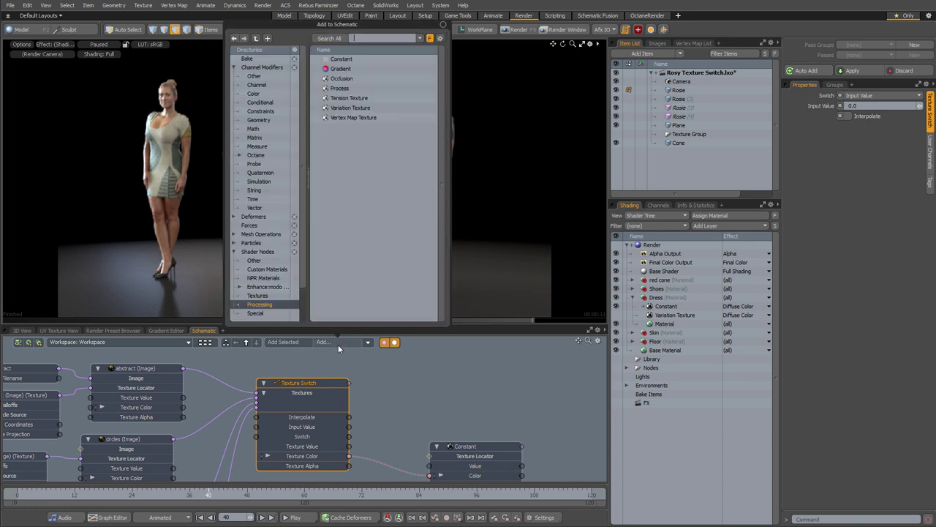
double_click(341, 68)
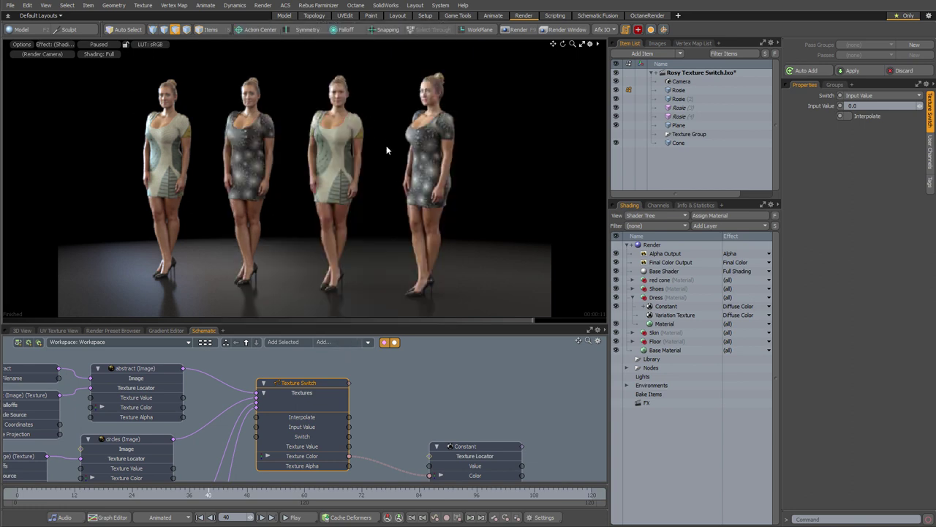
left_click_drag(407, 388, 458, 358, "alt")
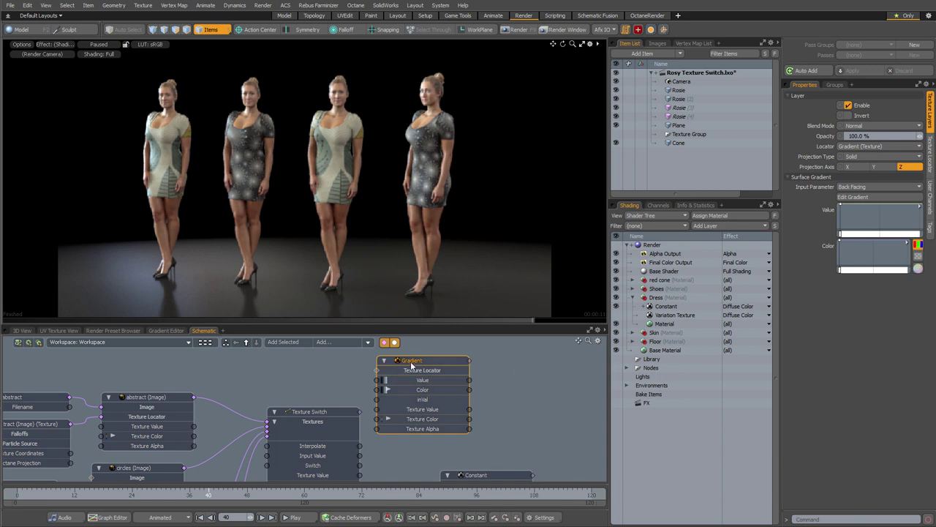
Set the Gradient's Input Parameter to Slope from the surface parameters.
left_click(865, 187)
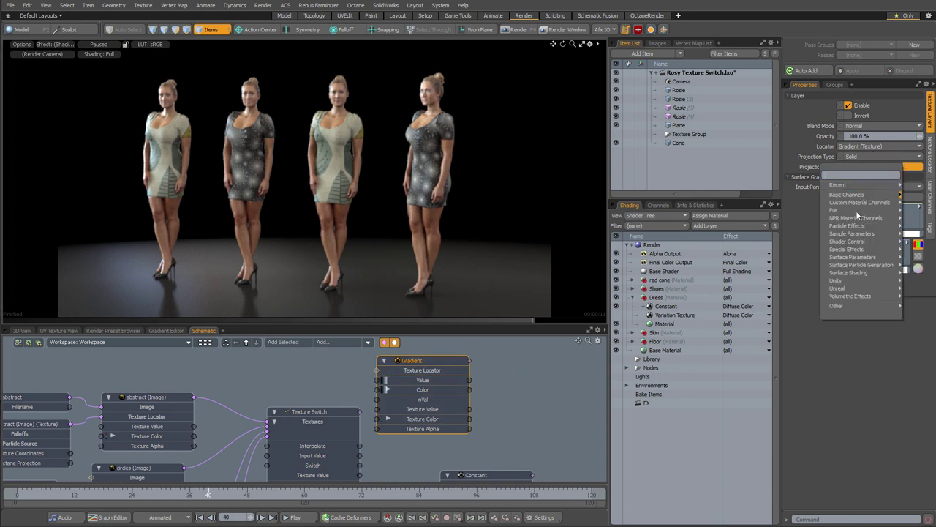
mouse_move(853, 243)
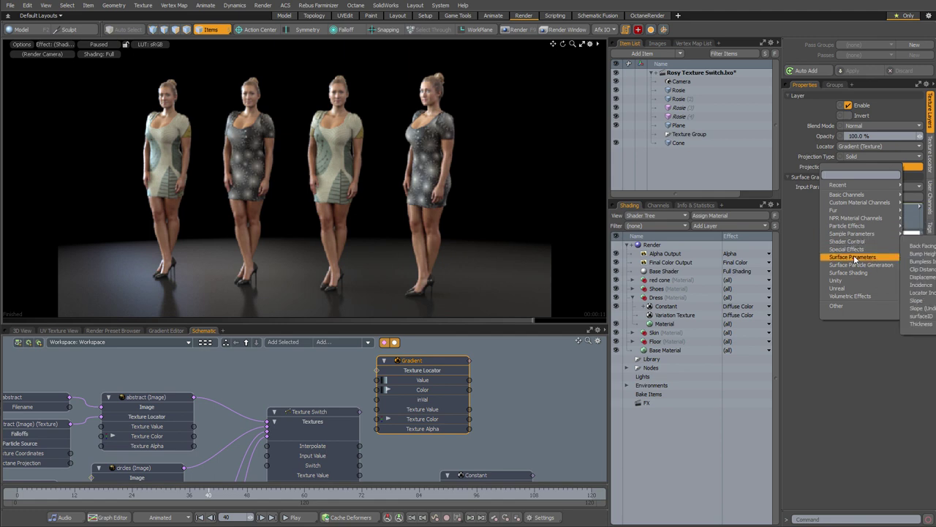
left_click(920, 246)
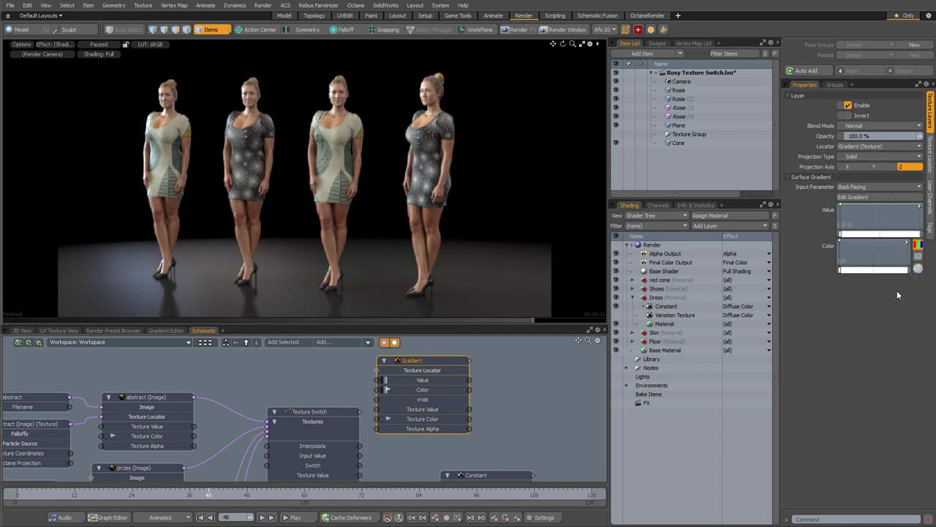
left_click(881, 186)
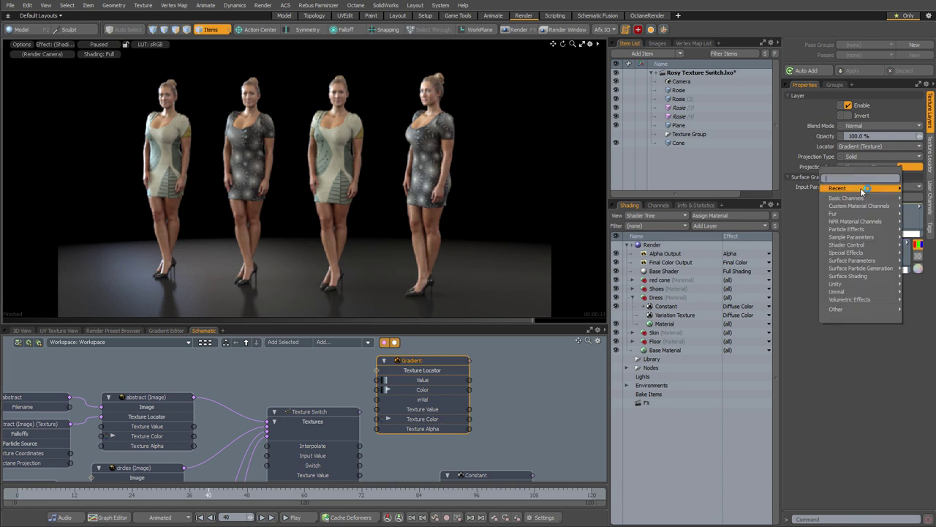
mouse_move(871, 262)
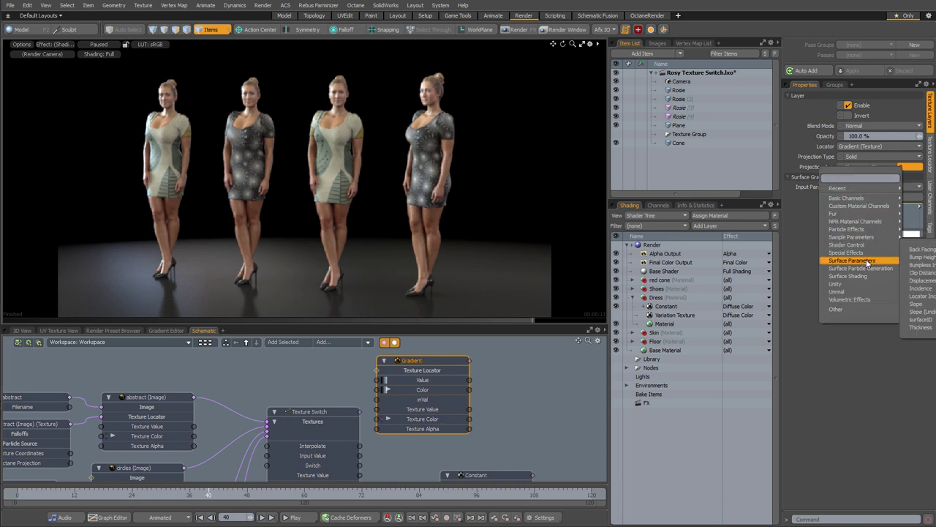
left_click(921, 303)
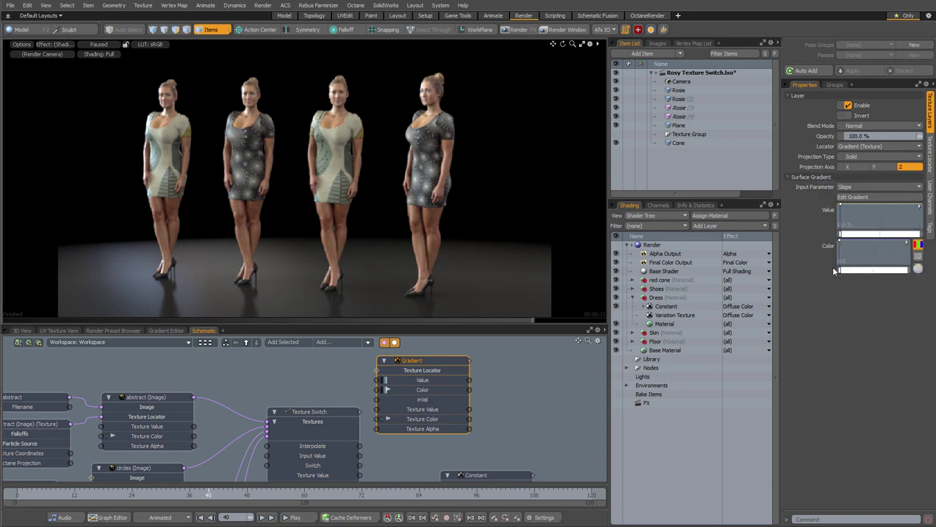
In the Gradient Editor, add a Value key at 90° with 100% and set the key at 0° to 0%.
left_click(855, 198)
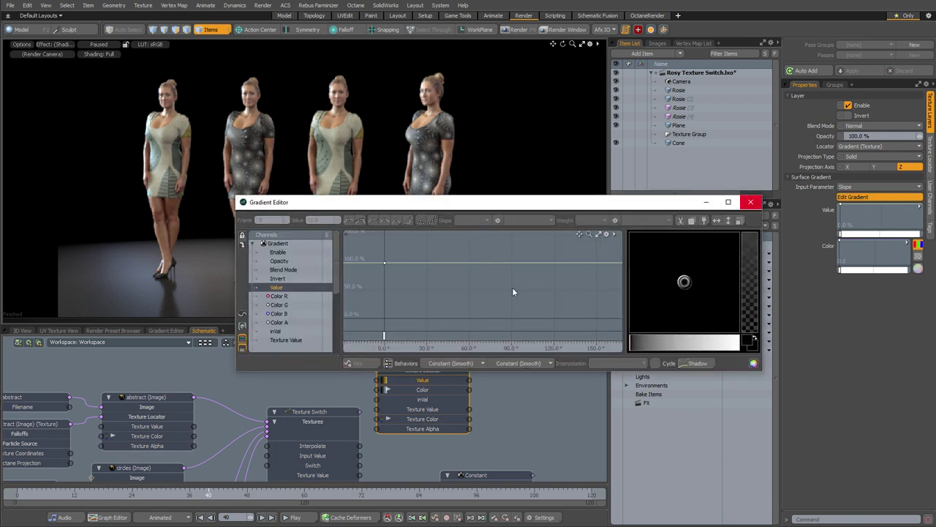
left_click(526, 262, "ctrl")
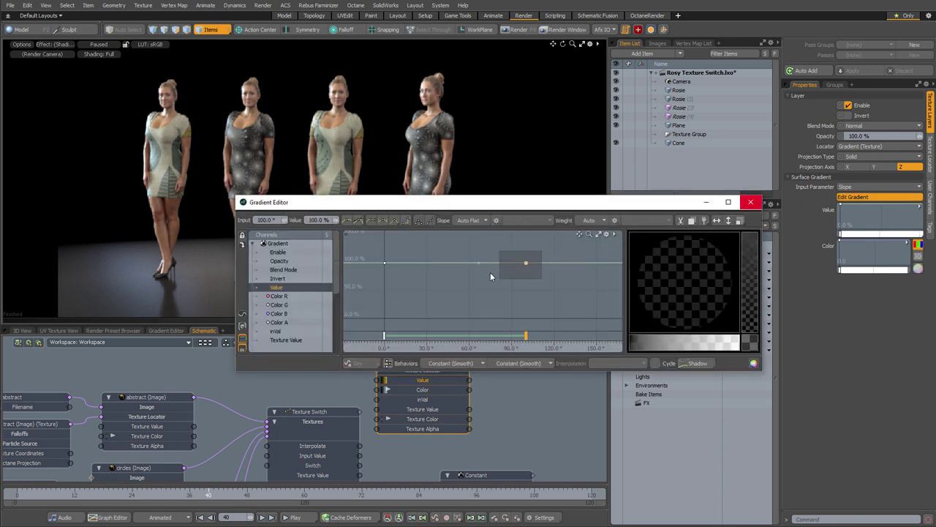
left_click(276, 220)
type("90")
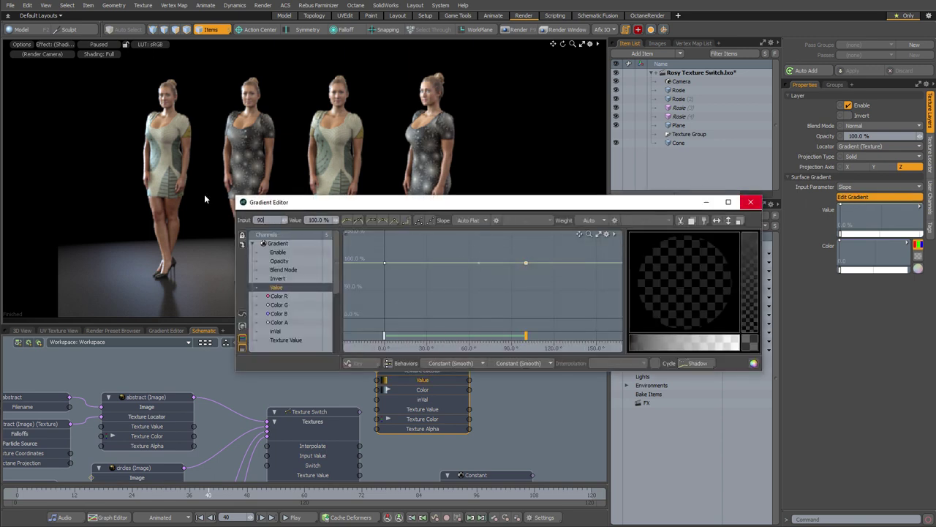
key("Tab")
left_click(384, 262)
left_click(313, 219)
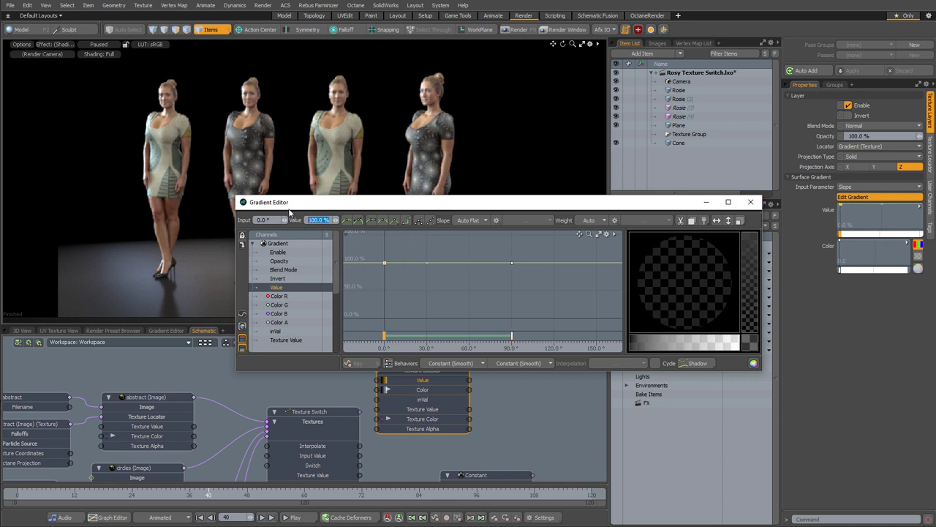
type("0")
key("Return")
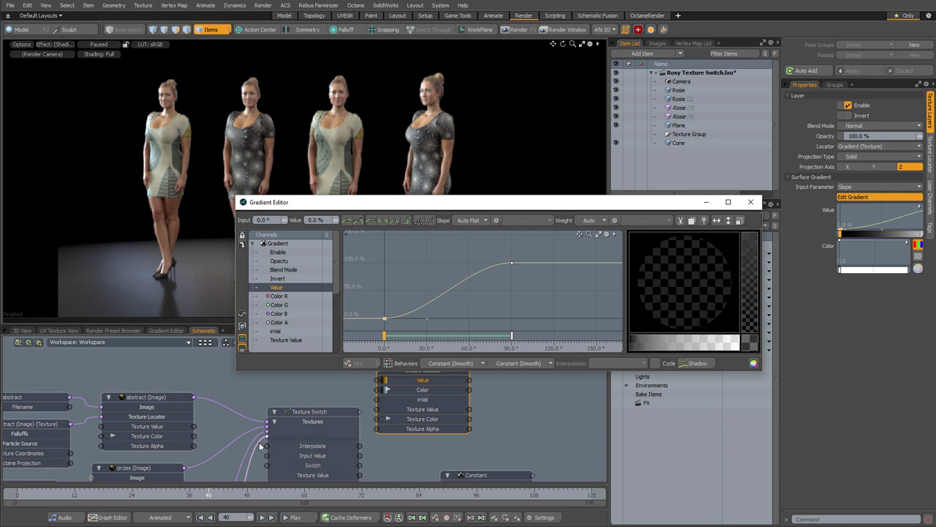
Disconnect the circles image and one more image from the Texture Switch's Textures input, keeping the abstract image linked.
left_click_drag(541, 278, 534, 285)
left_click_drag(259, 435, 241, 436)
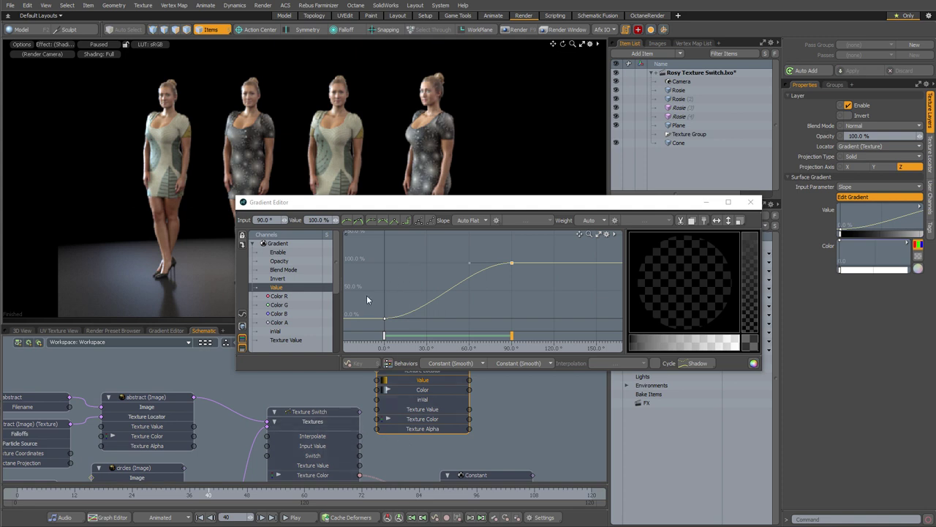
left_click_drag(367, 296, 400, 326)
left_click_drag(495, 246, 536, 275)
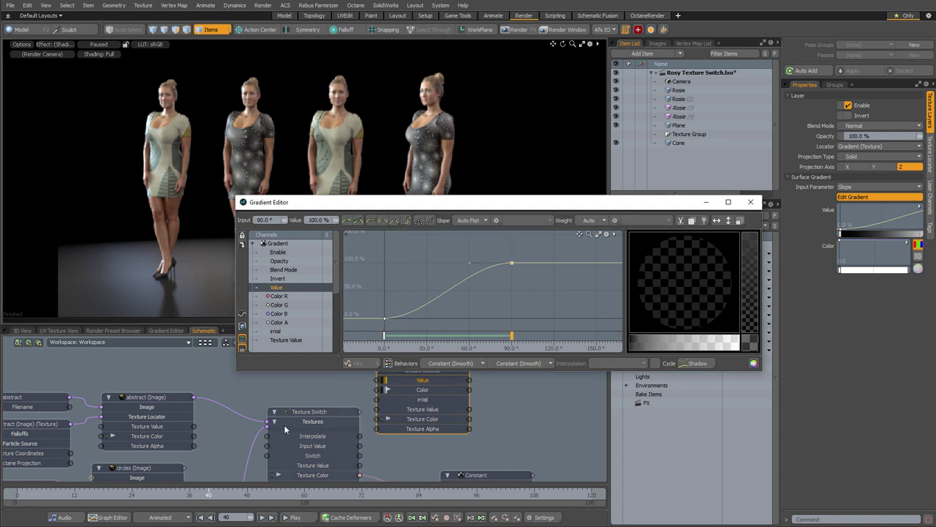
left_click_drag(156, 467, 164, 451, "alt")
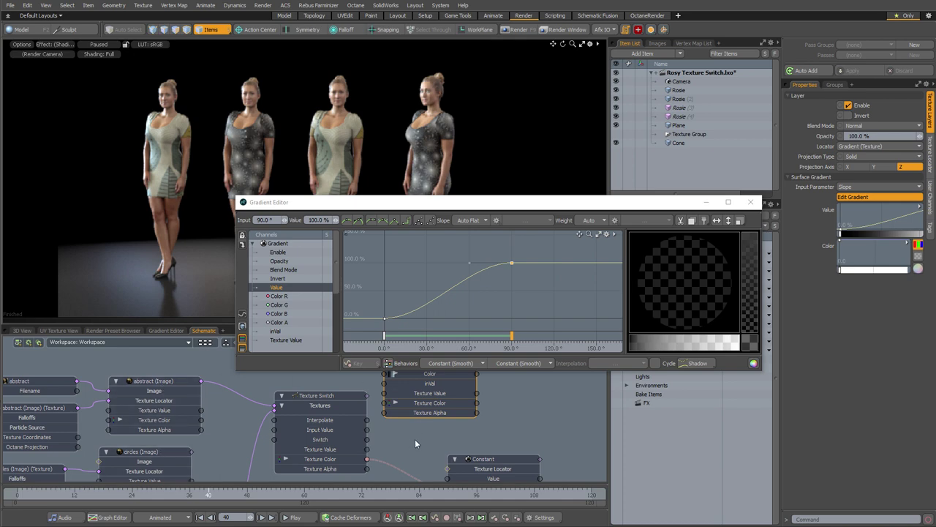
Place the Gradient node beside the Texture Switch and link its Texture Value to the switch's Input Value.
left_click_drag(487, 203, 641, 115)
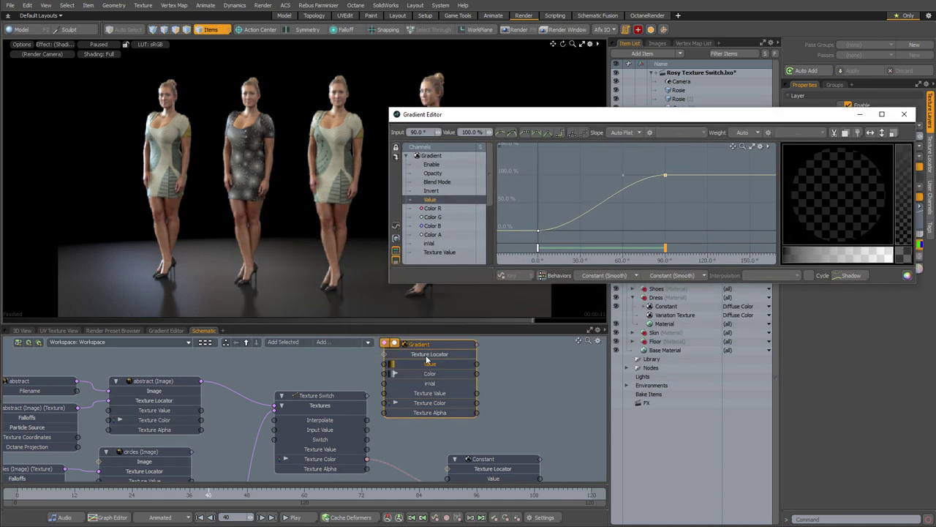
left_click_drag(415, 347, 199, 361)
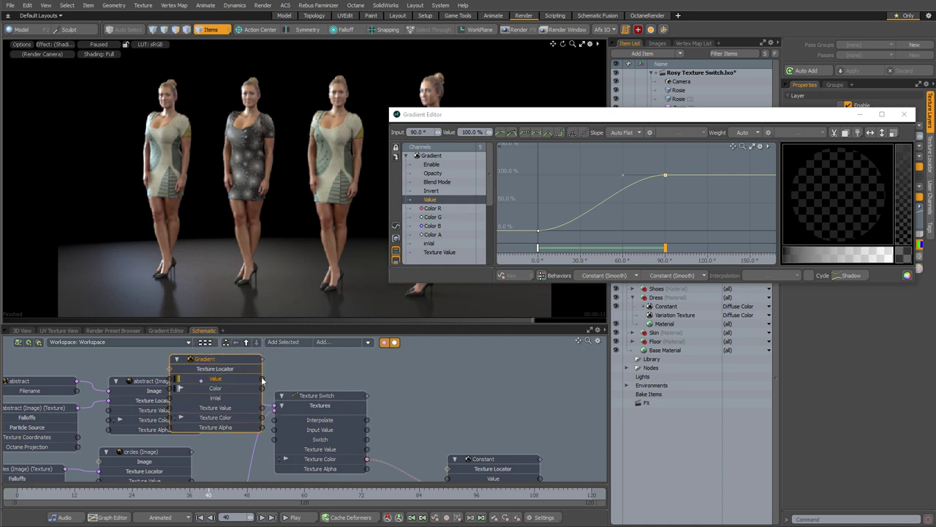
left_click_drag(262, 407, 308, 430)
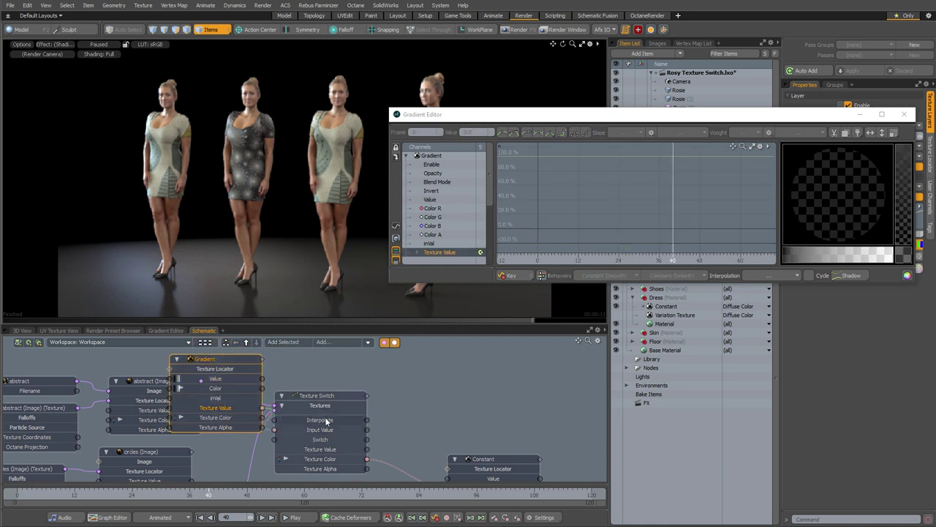
Move the Gradient node above the abstract image node to clear the overlap, and enlarge the view of the links into the Texture Switch.
left_click_drag(329, 395, 336, 411, "alt")
left_click_drag(274, 405, 228, 337)
left_click_drag(333, 390, 314, 395, "alt")
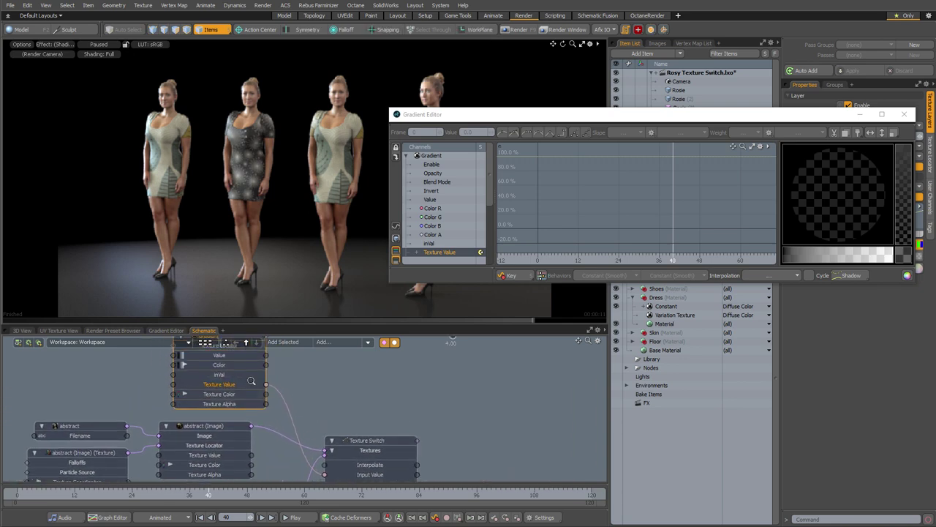
left_click_drag(251, 382, 300, 383, "ctrl+alt")
left_click_drag(439, 460, 400, 470, "alt")
scroll(390, 396, "down", 3)
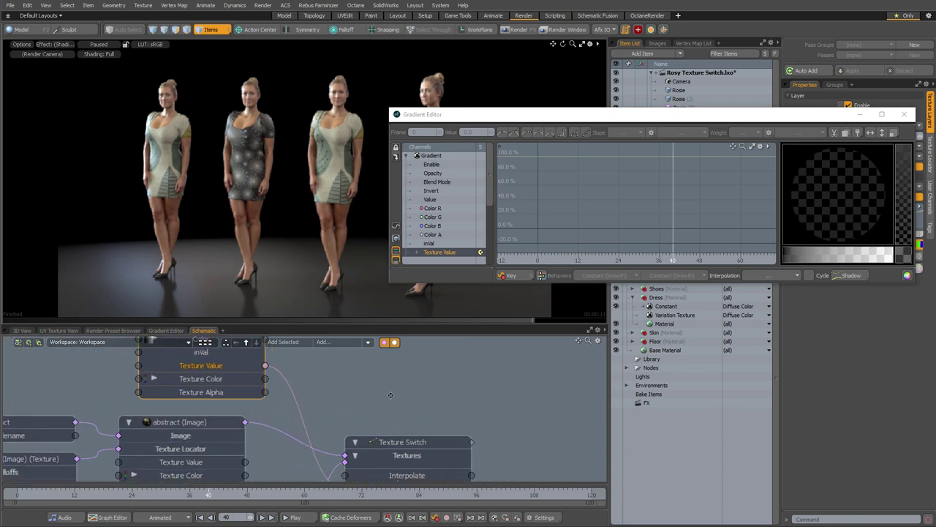
Display the Gradient's Value curve, select its 0° key, and resume the paused render preview.
left_click_drag(332, 382, 318, 363, "alt")
middle_click_drag(318, 363, 330, 389)
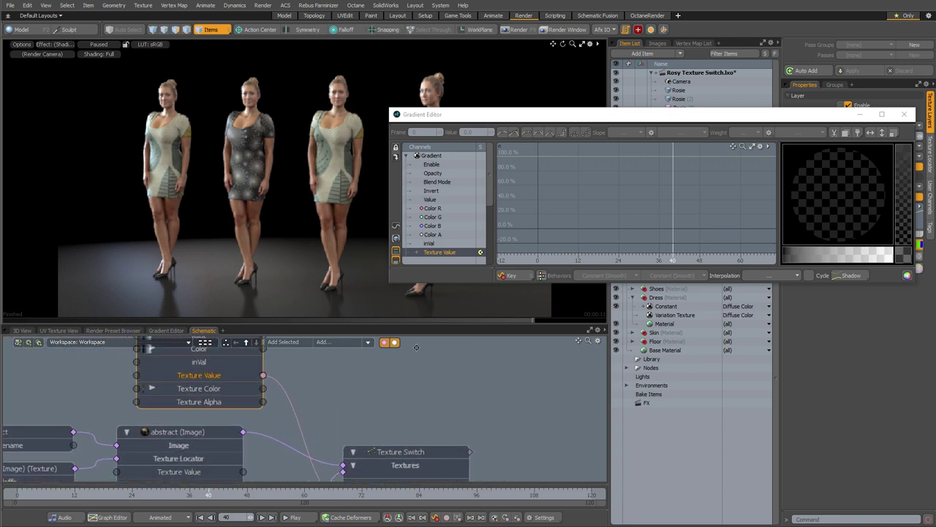
left_click(430, 199)
left_click(538, 227)
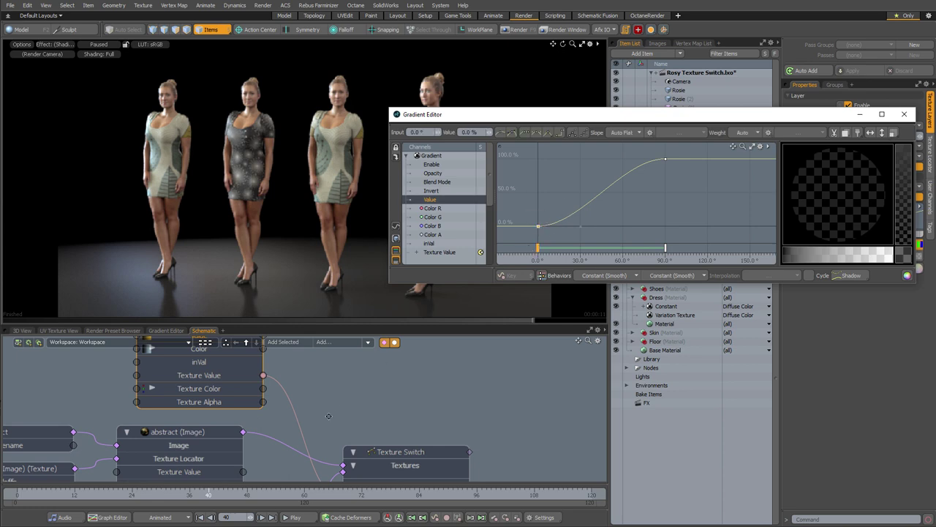
middle_click_drag(322, 438, 269, 368)
left_click_drag(269, 336, 259, 170, "alt")
scroll(324, 387, "up", 5)
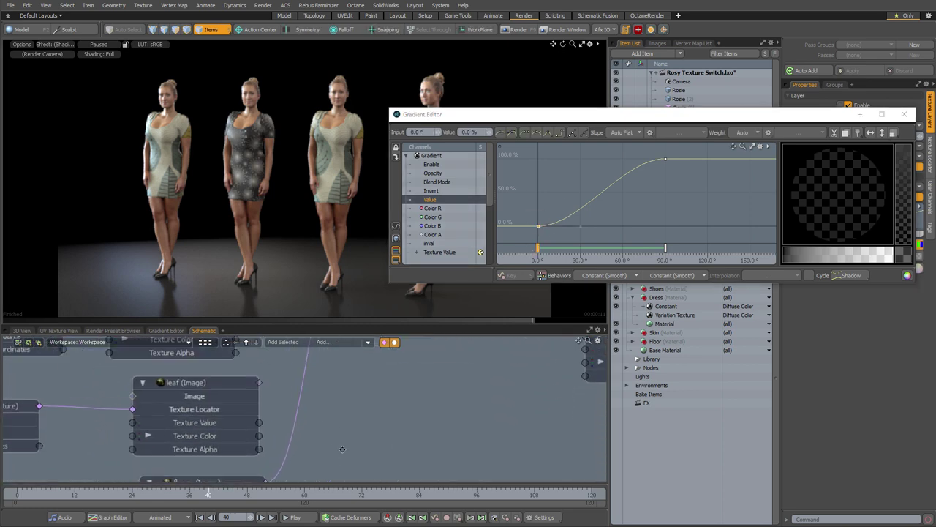
left_click_drag(295, 425, 303, 448, "alt")
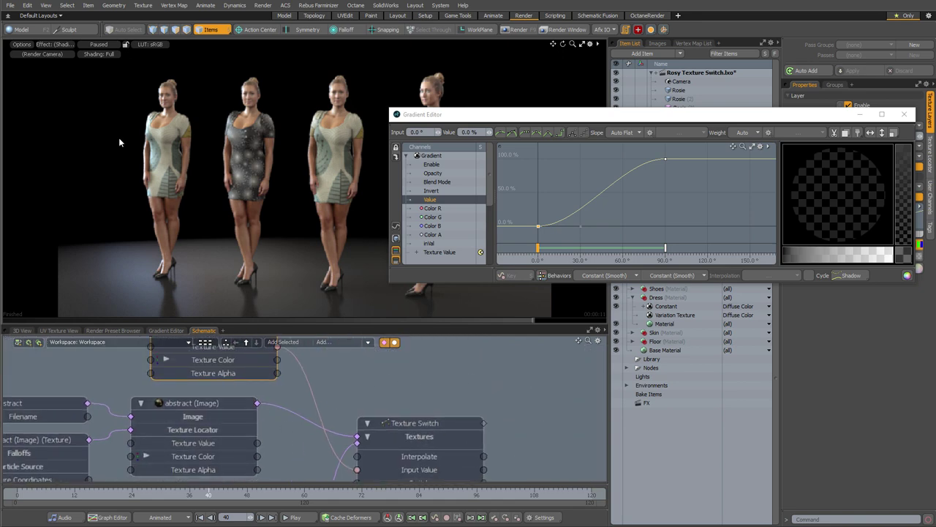
left_click(104, 45)
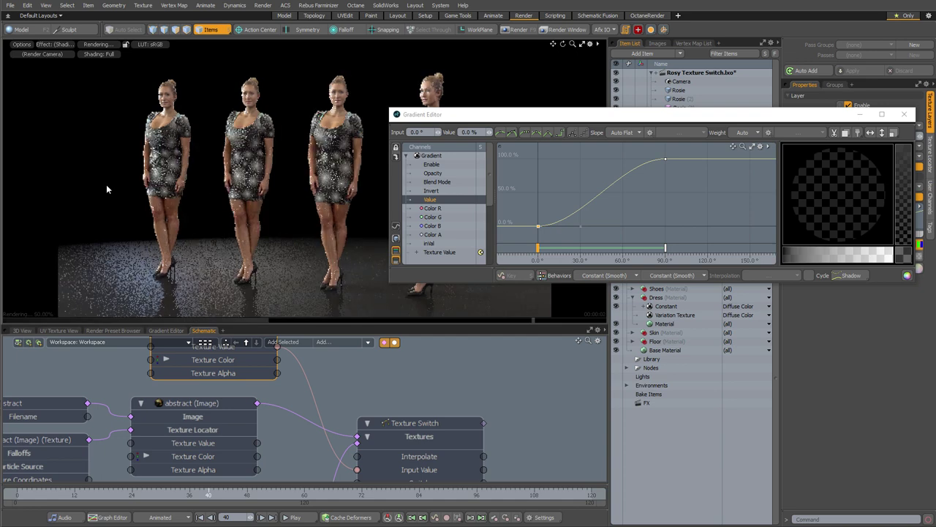
Move the Gradient Editor off the render preview and shift the 0% Value key to 53.5° while previewing one dress up close.
left_click_drag(475, 115, 582, 102)
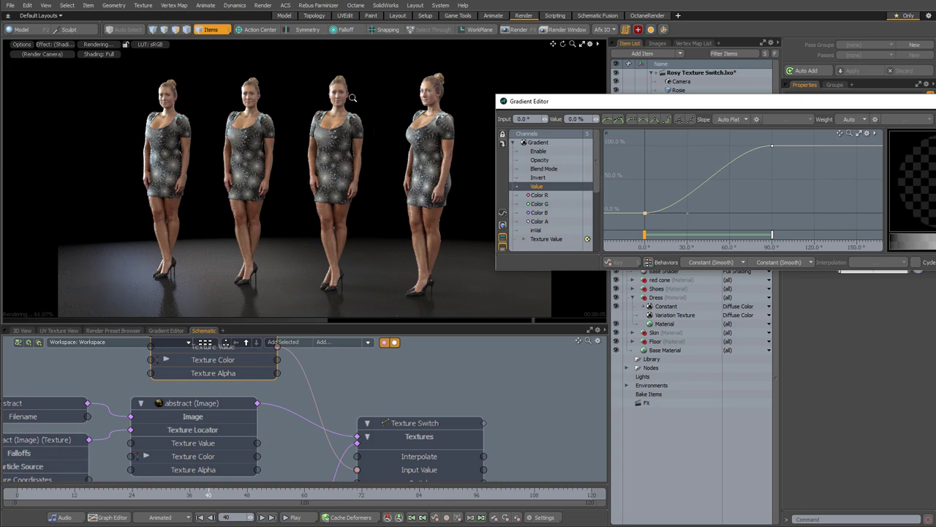
left_click_drag(352, 96, 370, 175, "ctrl+alt")
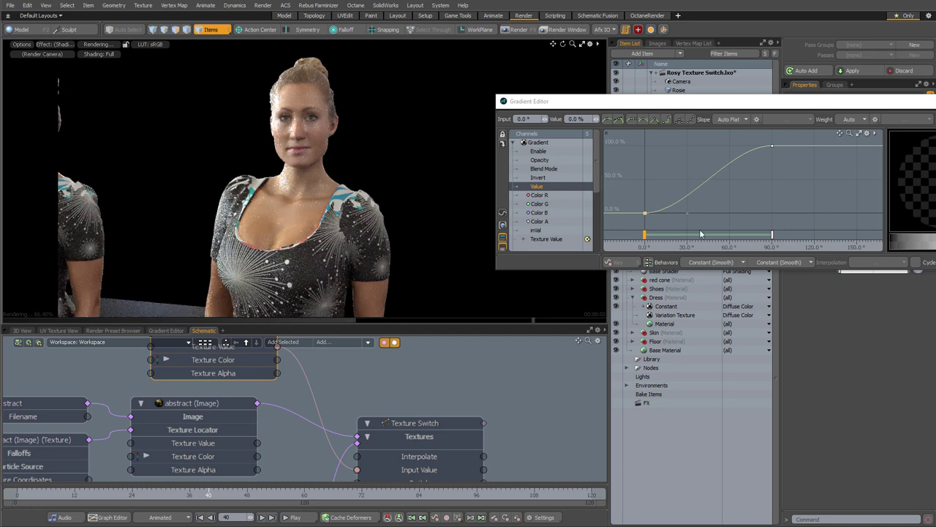
left_click_drag(651, 225, 715, 229)
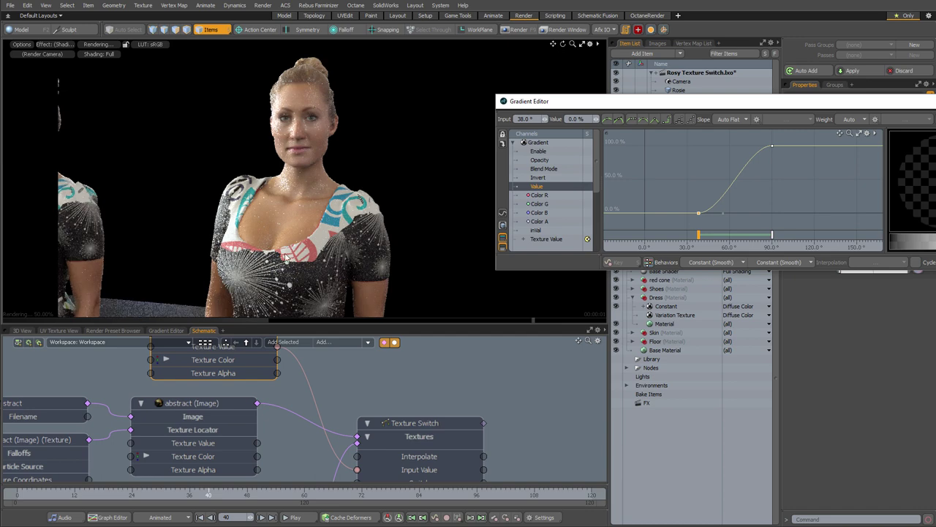
left_click_drag(671, 167, 691, 168)
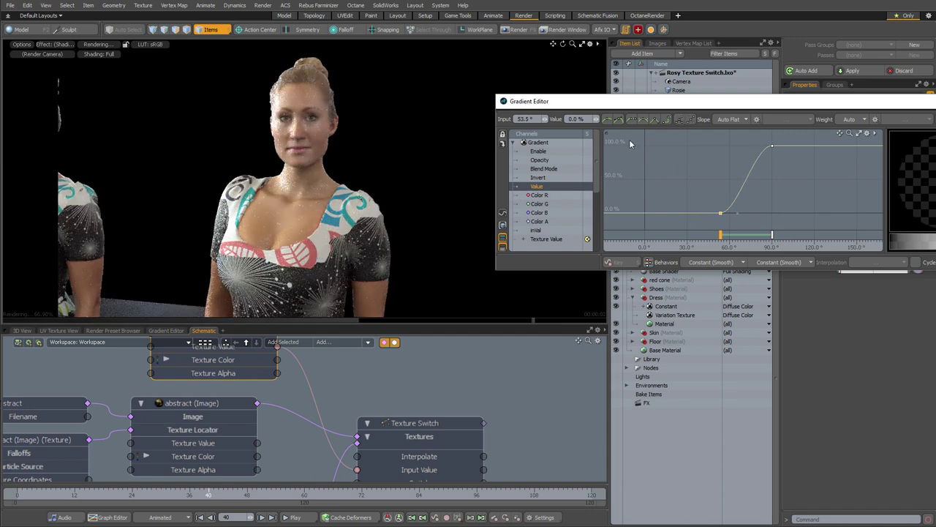
Enable Interpolate on the Texture Switch and close the Gradient Editor to check the blending on all the dresses in the preview.
left_click_drag(707, 104, 254, 52)
left_click(460, 422)
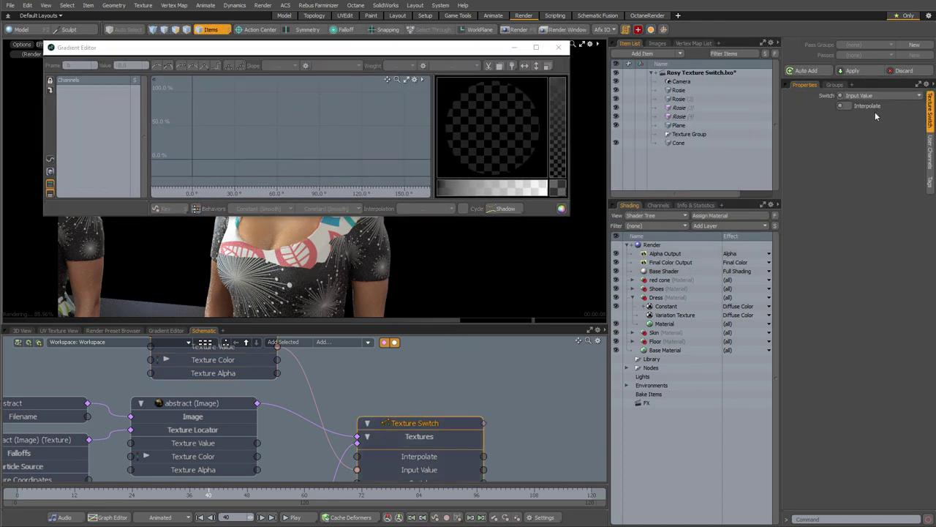
left_click(848, 106)
left_click(559, 47)
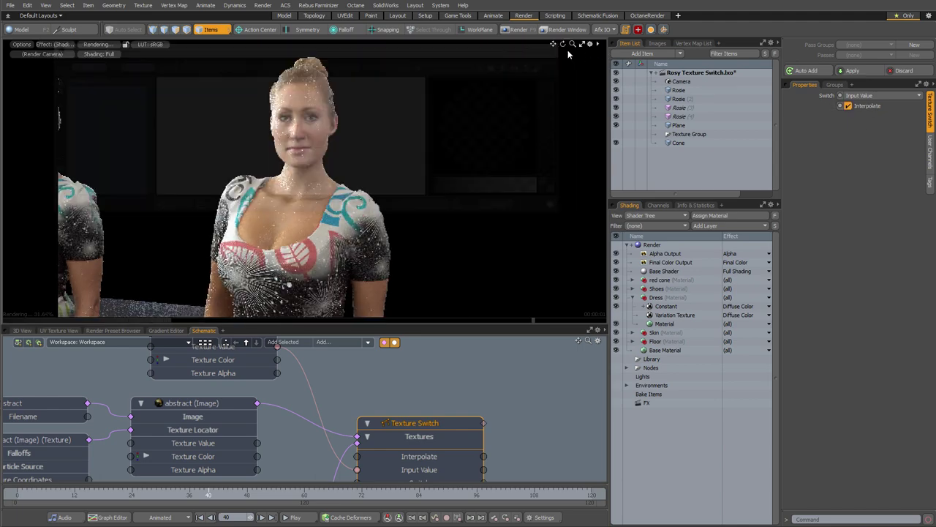
left_click_drag(458, 222, 387, 244, "ctrl+alt")
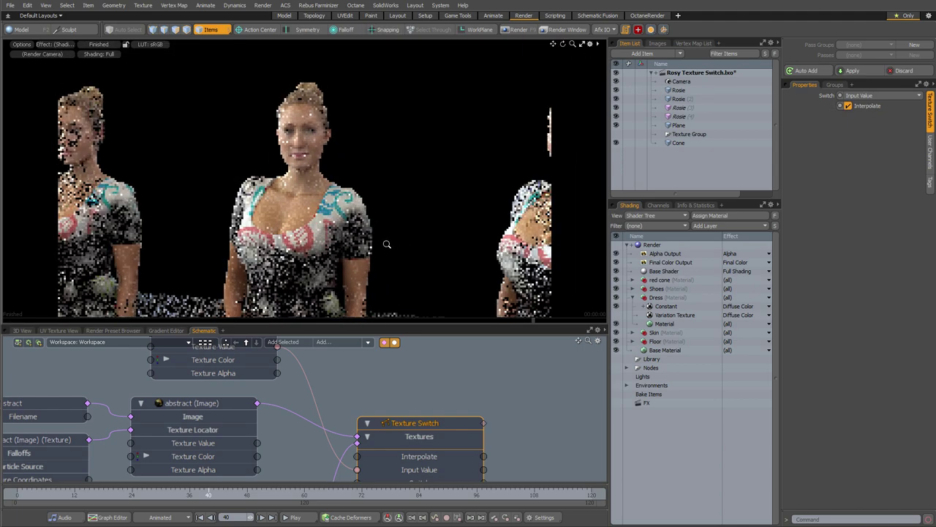
scroll(387, 244, "down", 1)
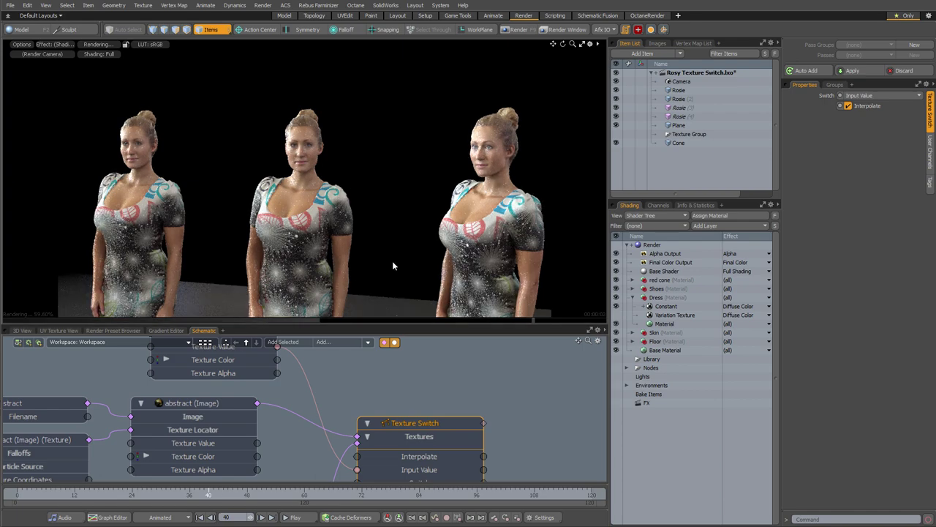
left_click_drag(393, 261, 387, 218, "alt+shift")
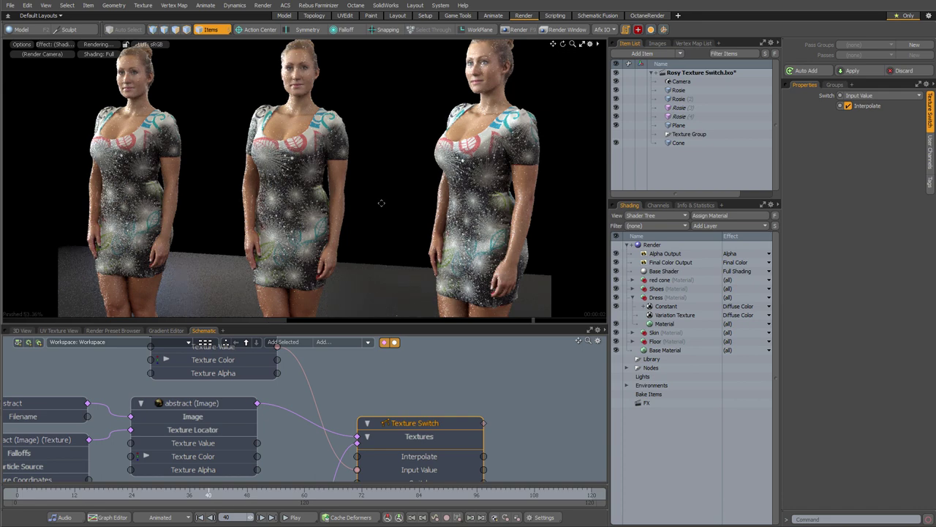
left_click_drag(411, 170, 405, 192, "alt+shift")
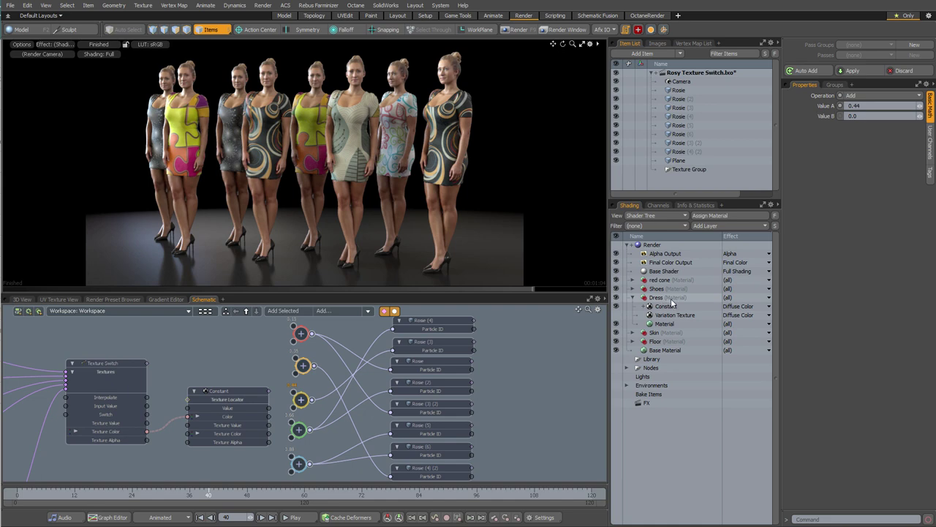
Inspect the Texture Switch's settings and the first Basic Math node, and look up "add" among the available schematic nodes.
left_click(116, 364)
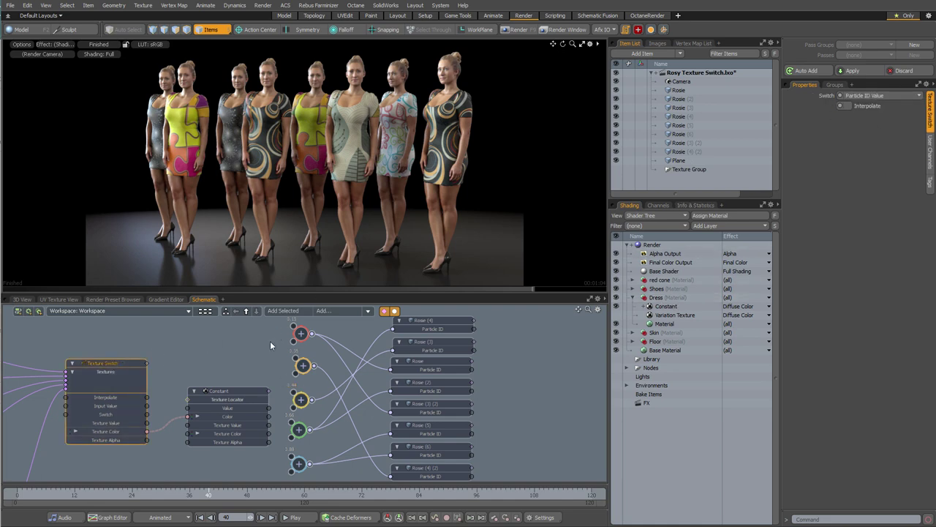
left_click(296, 354)
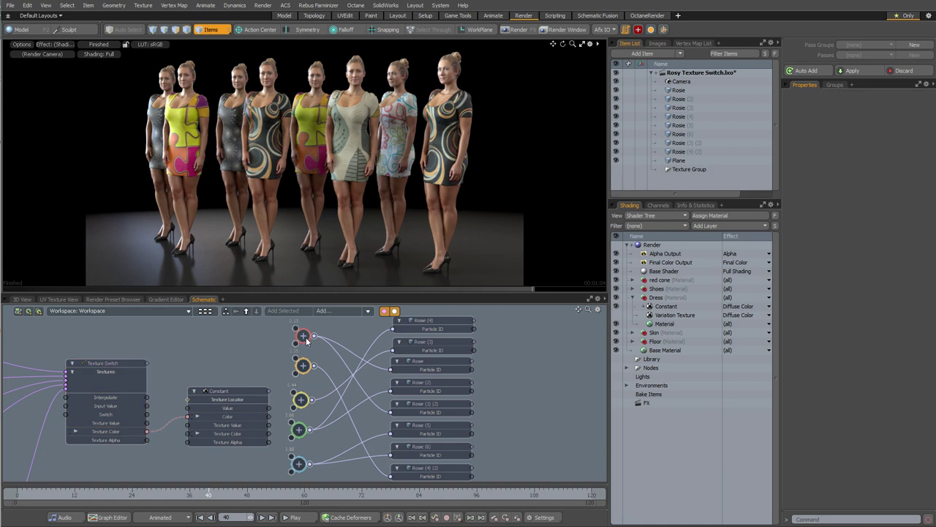
left_click(299, 333)
left_click(330, 310)
type("add")
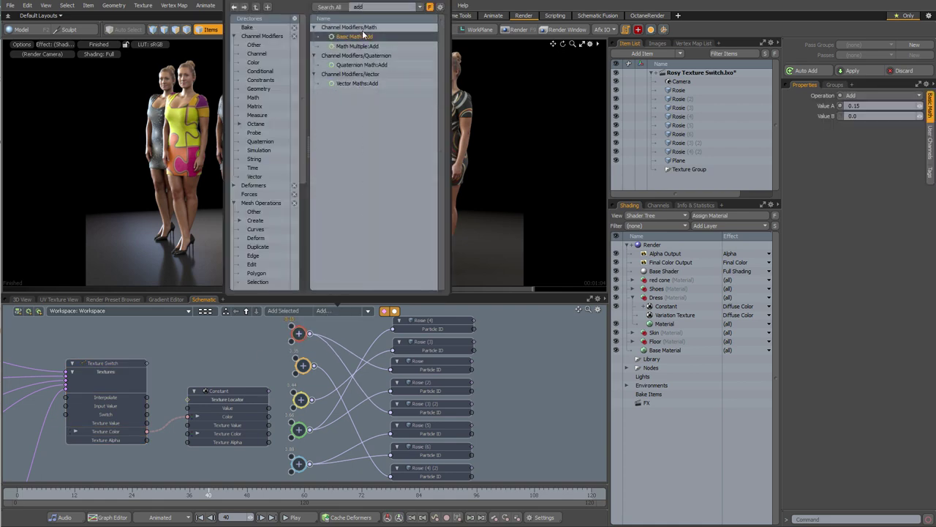
left_click(218, 353)
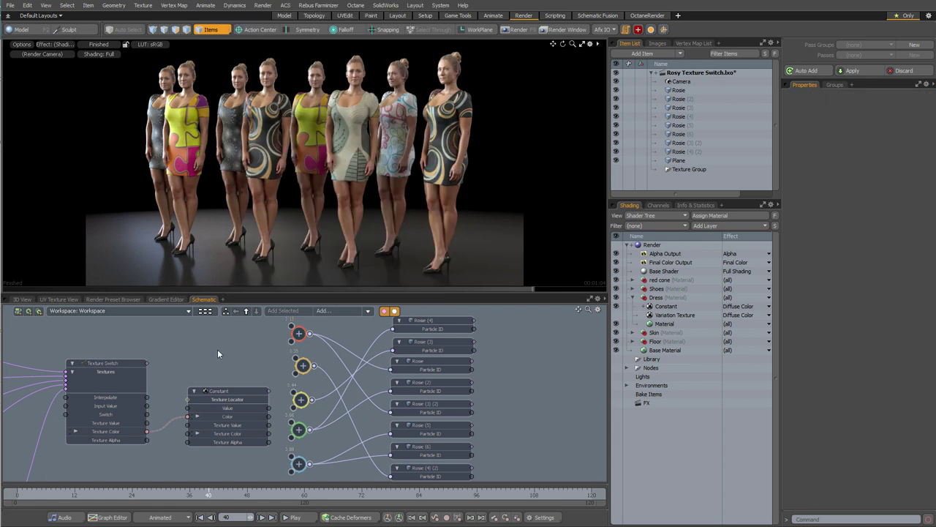
Review the values of the red and orange Basic Math nodes feeding the Particle IDs, and where a node's Editor Color is set.
left_click(301, 337)
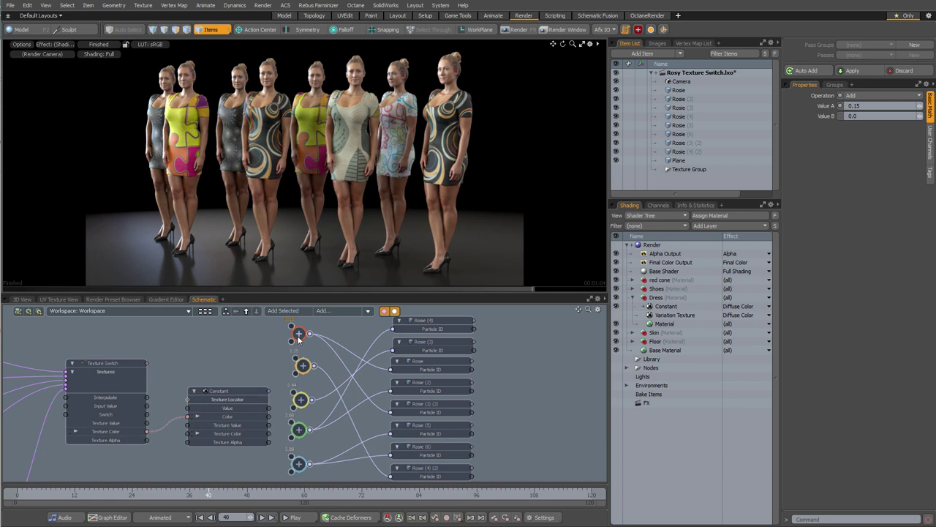
left_click_drag(297, 335, 301, 338)
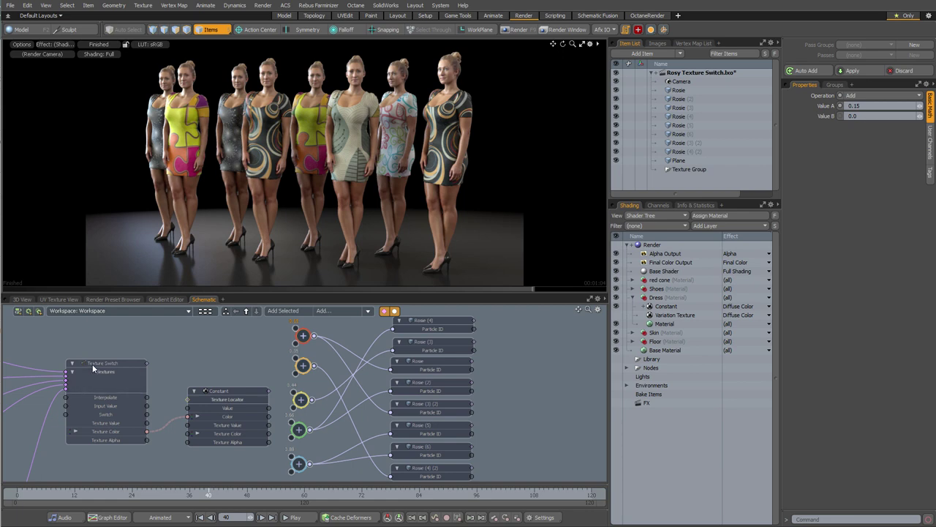
left_click_drag(302, 338, 300, 336)
left_click(302, 366)
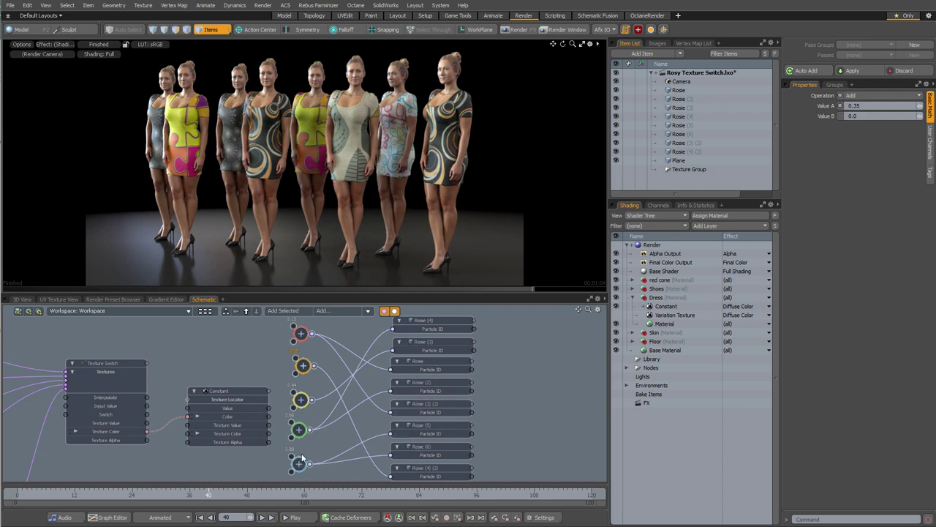
right_click(301, 335)
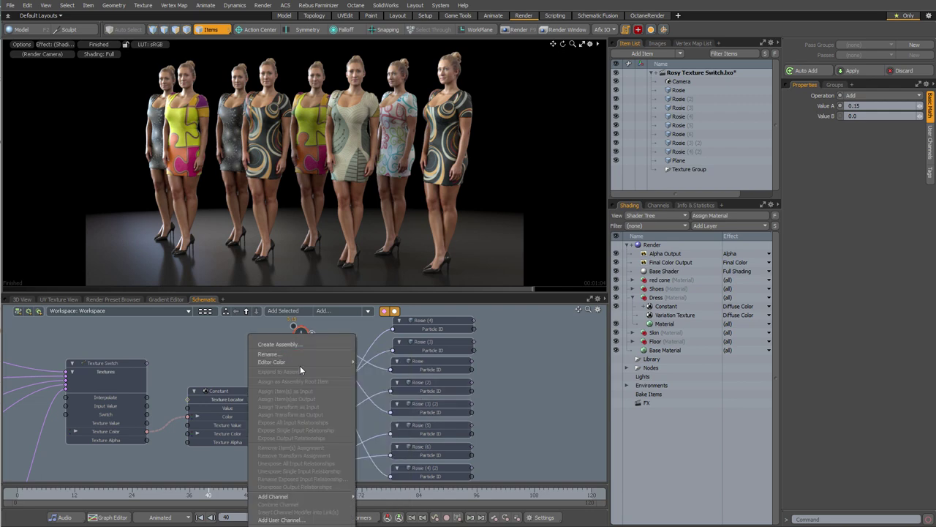
left_click(231, 357)
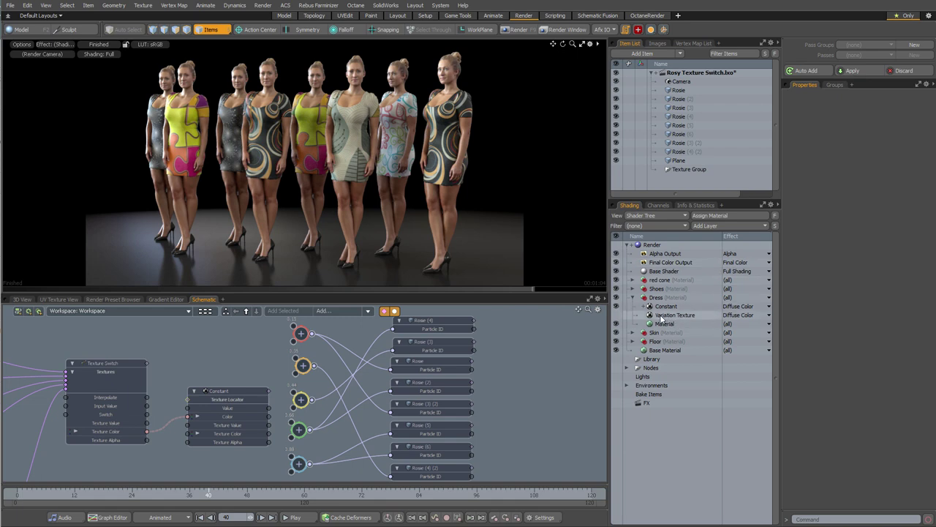
Move the Variation Texture above the Constant in the Dress material and set its Variation Source to Item.
left_click_drag(670, 318, 677, 308)
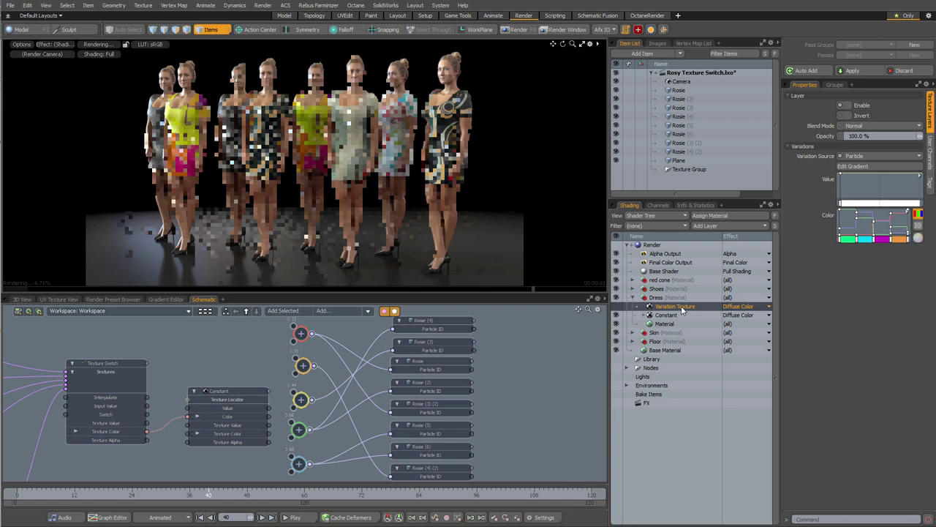
left_click(870, 156)
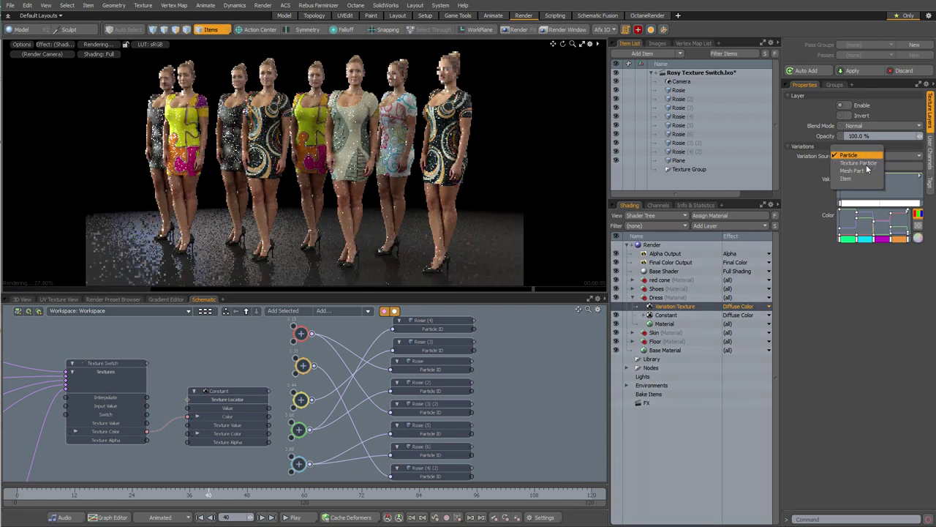
left_click(847, 178)
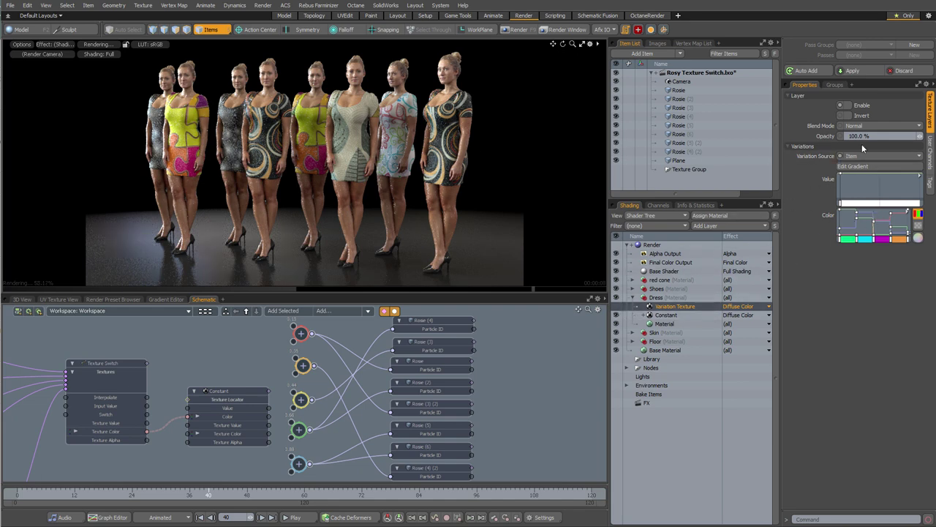
Enable the Variation Texture layer and set its Blend Mode to Color Dodge.
left_click(616, 305)
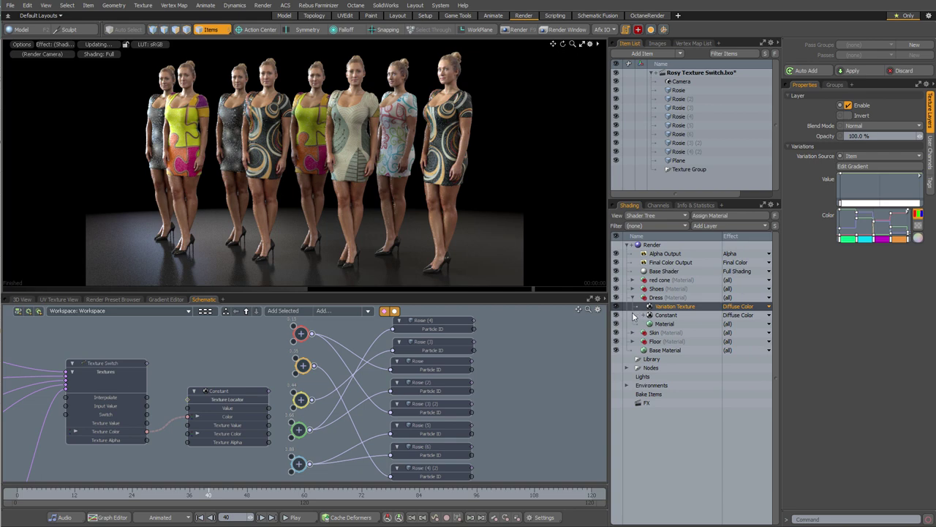
left_click(862, 127)
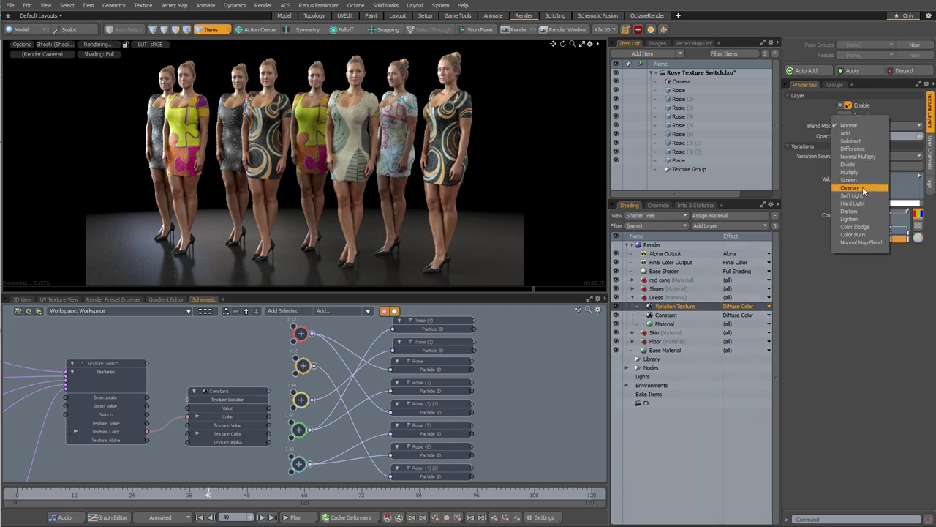
left_click(864, 226)
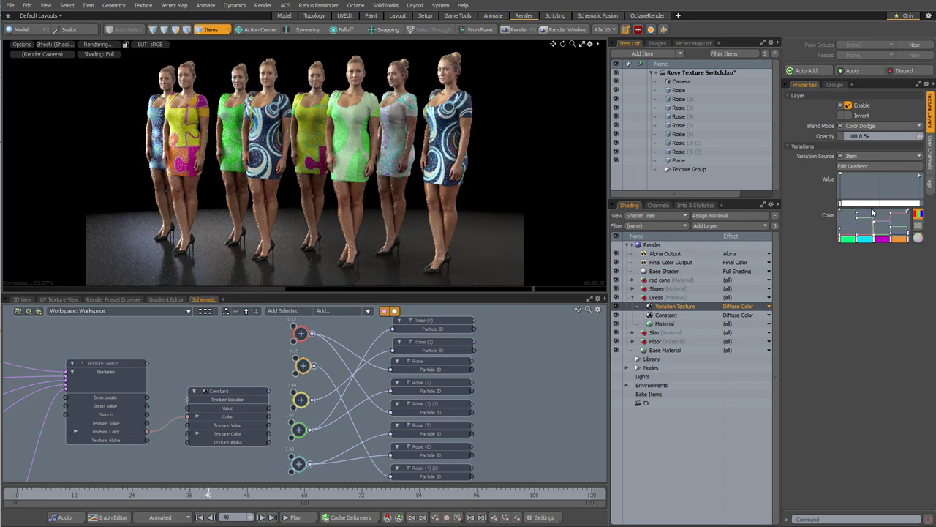
Open the Variation Texture's gradient, change the slope of its color keys to Auto, and close the Gradient Editor.
left_click(853, 166)
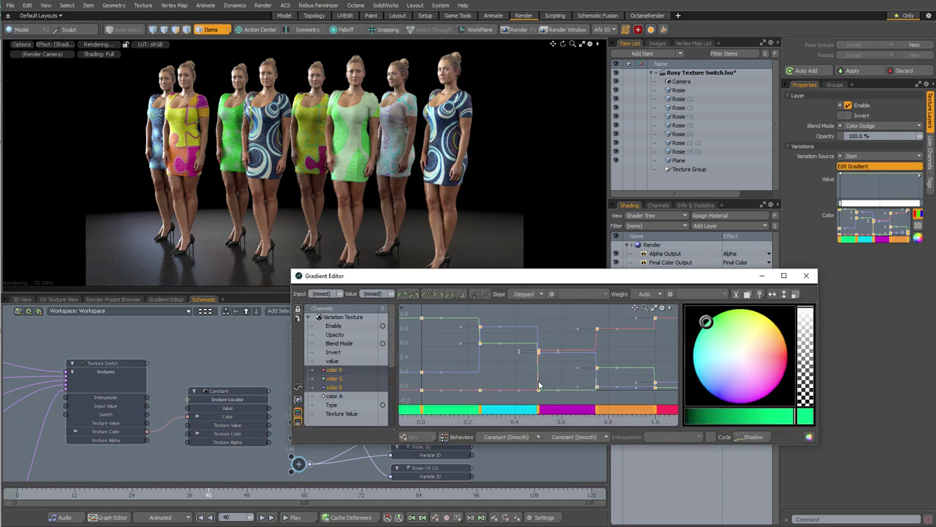
left_click(525, 294)
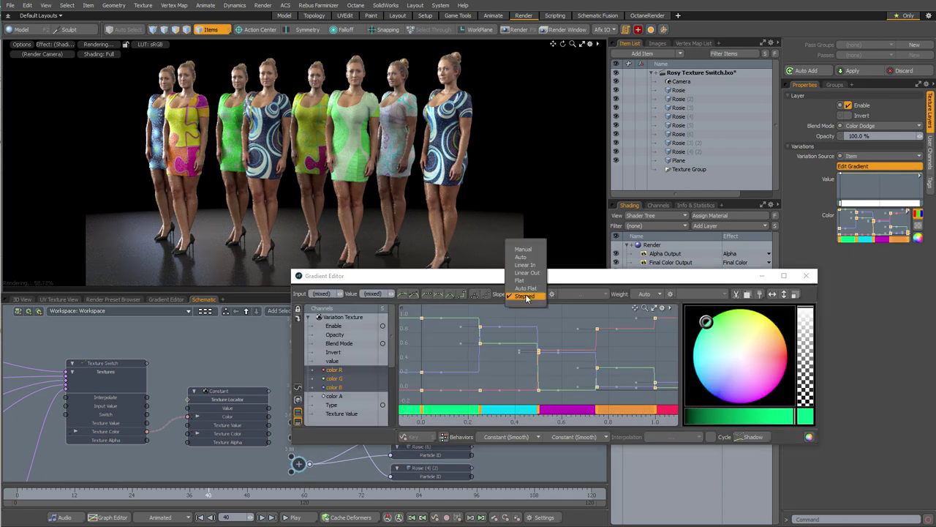
left_click(524, 257)
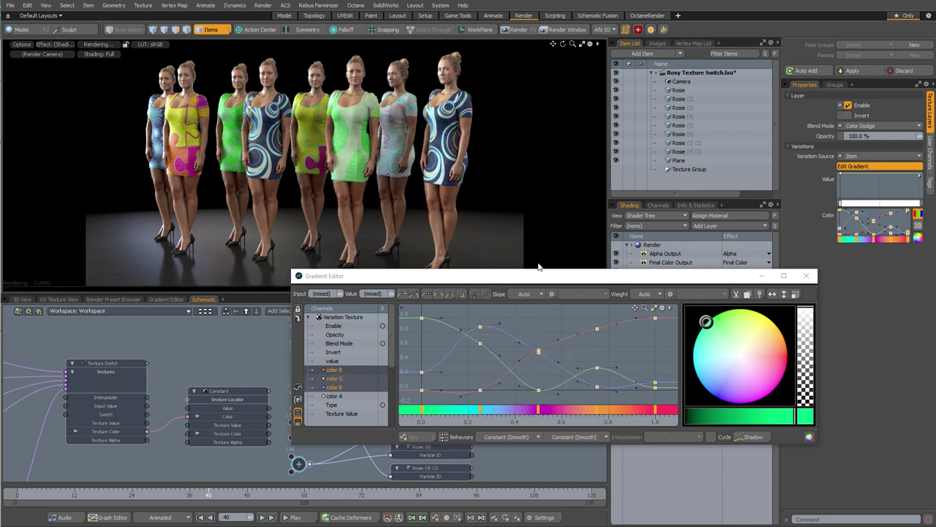
left_click(806, 276)
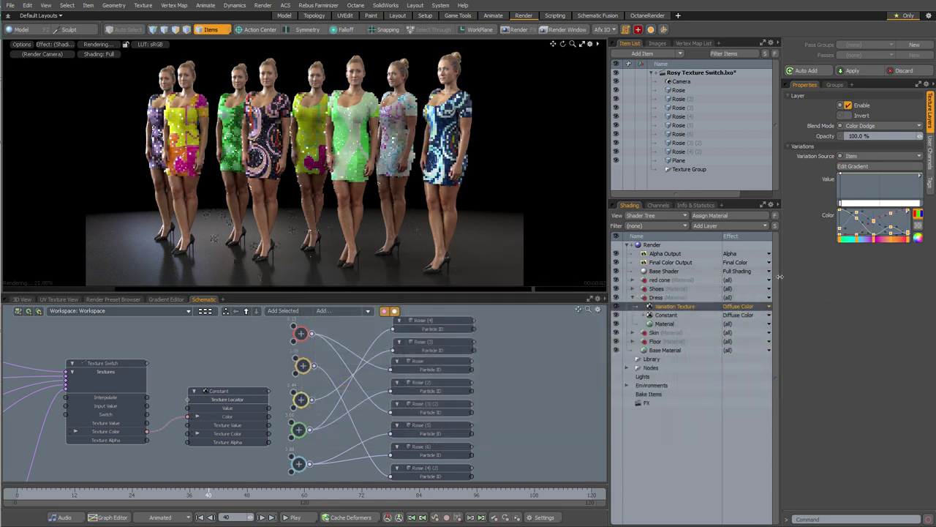